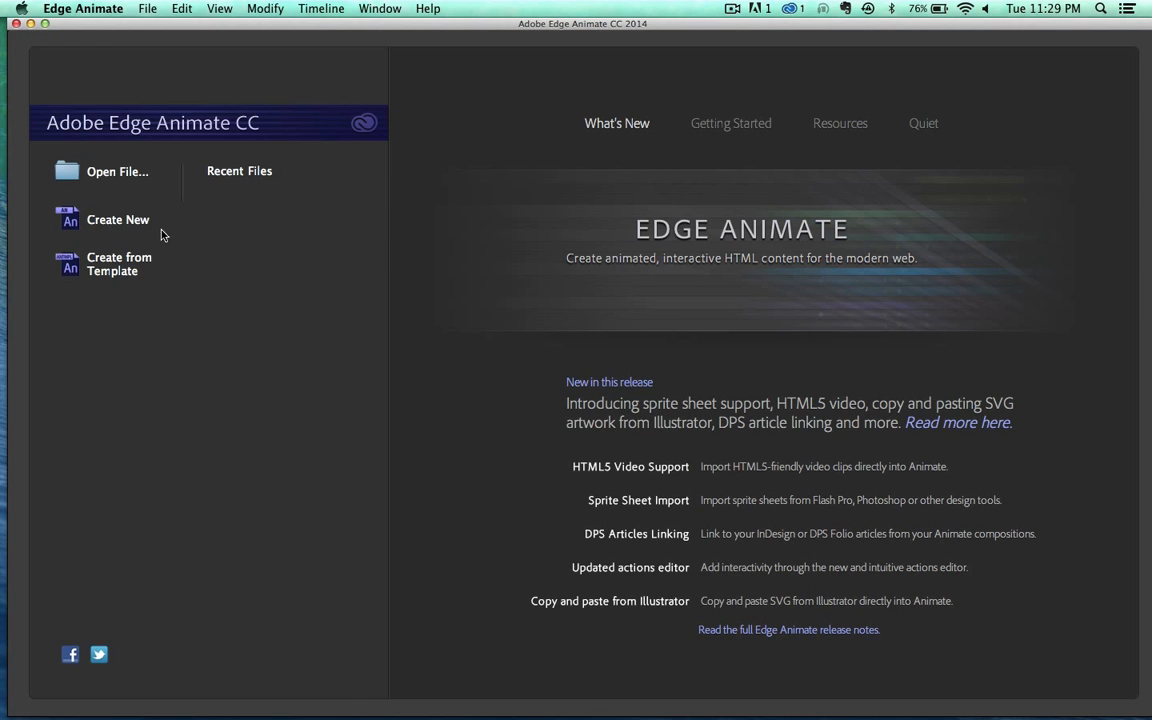
Create a new composition and save it as animate1.html in the edge intro folder
left_click(103, 221)
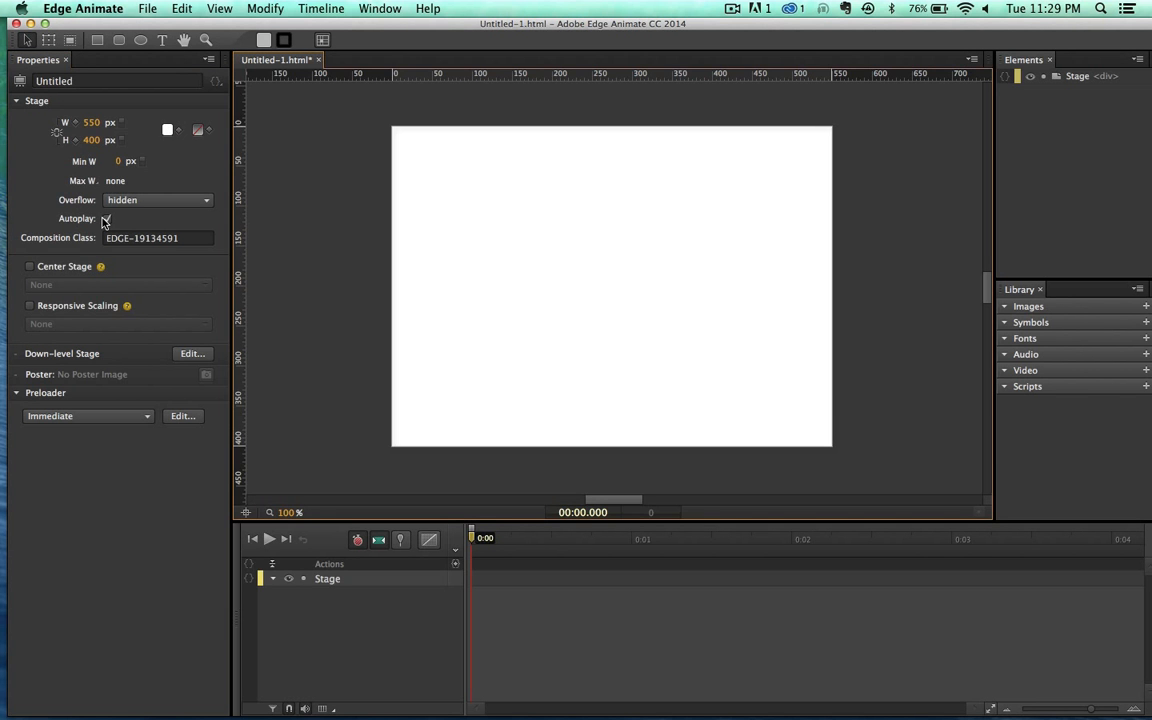
left_click(142, 8)
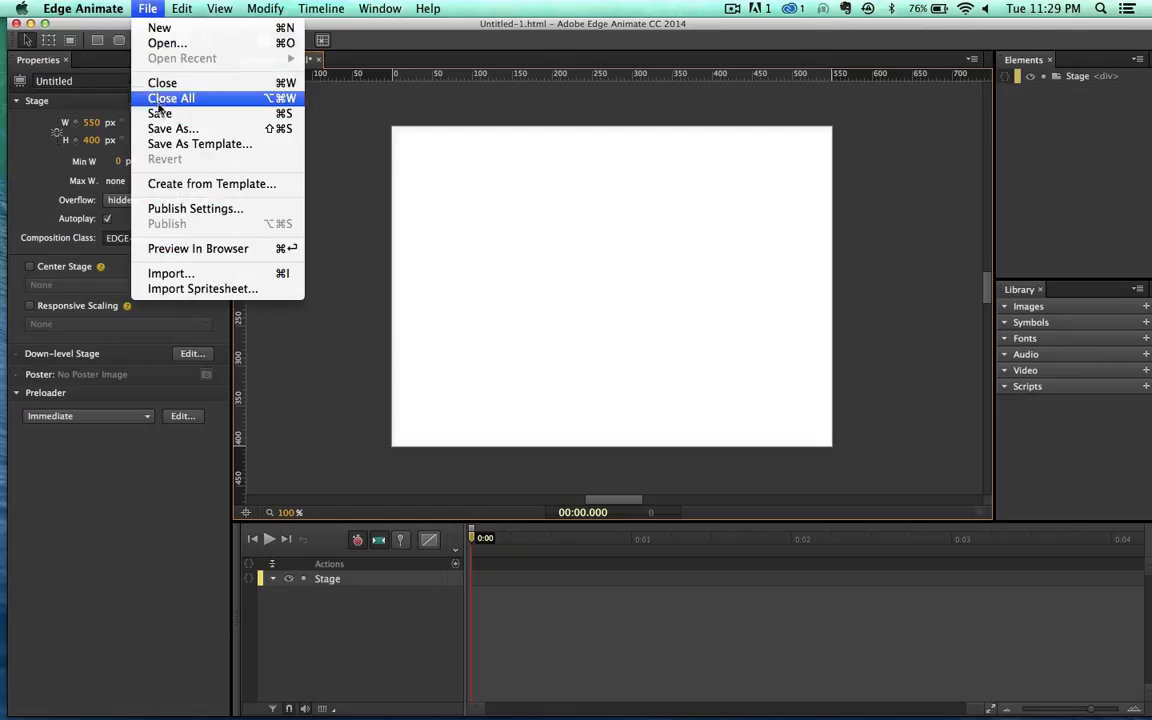
left_click(159, 113)
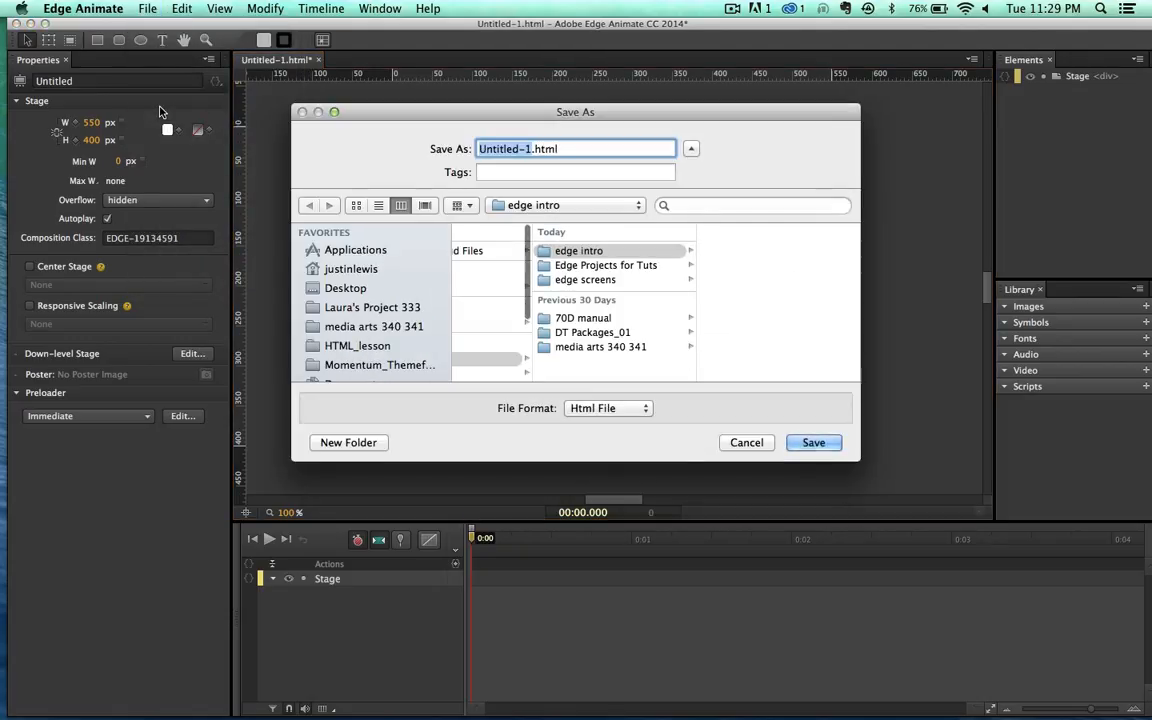
type("animate")
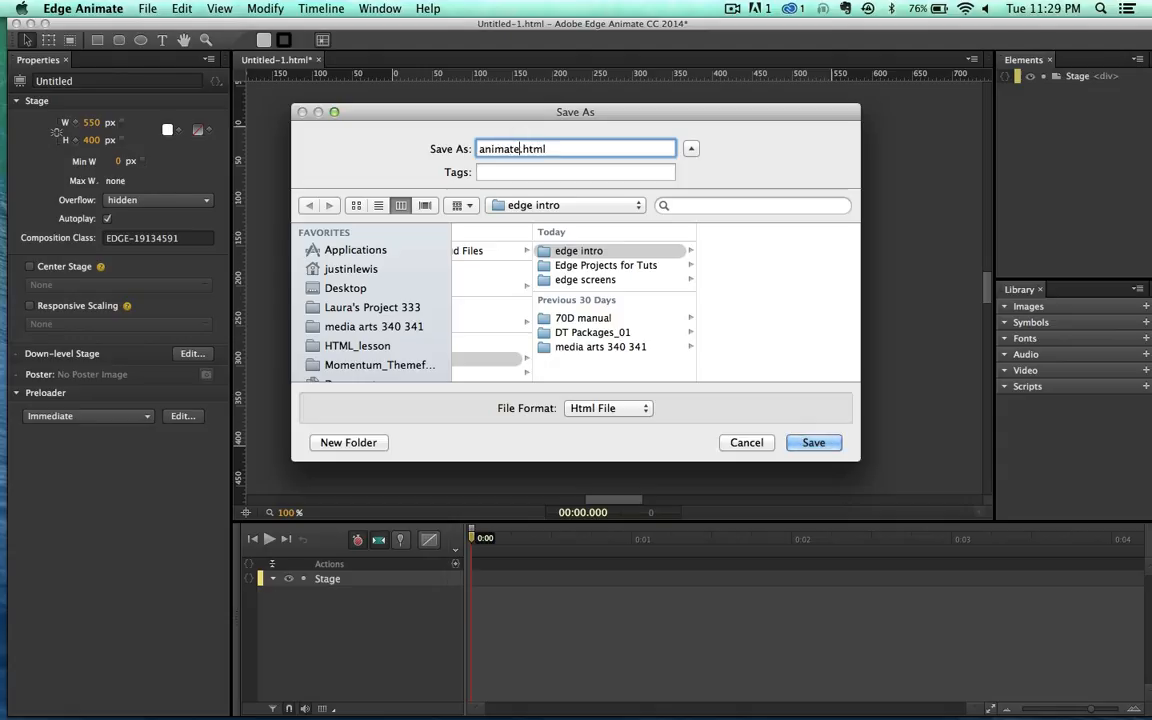
type("1")
left_click(560, 252)
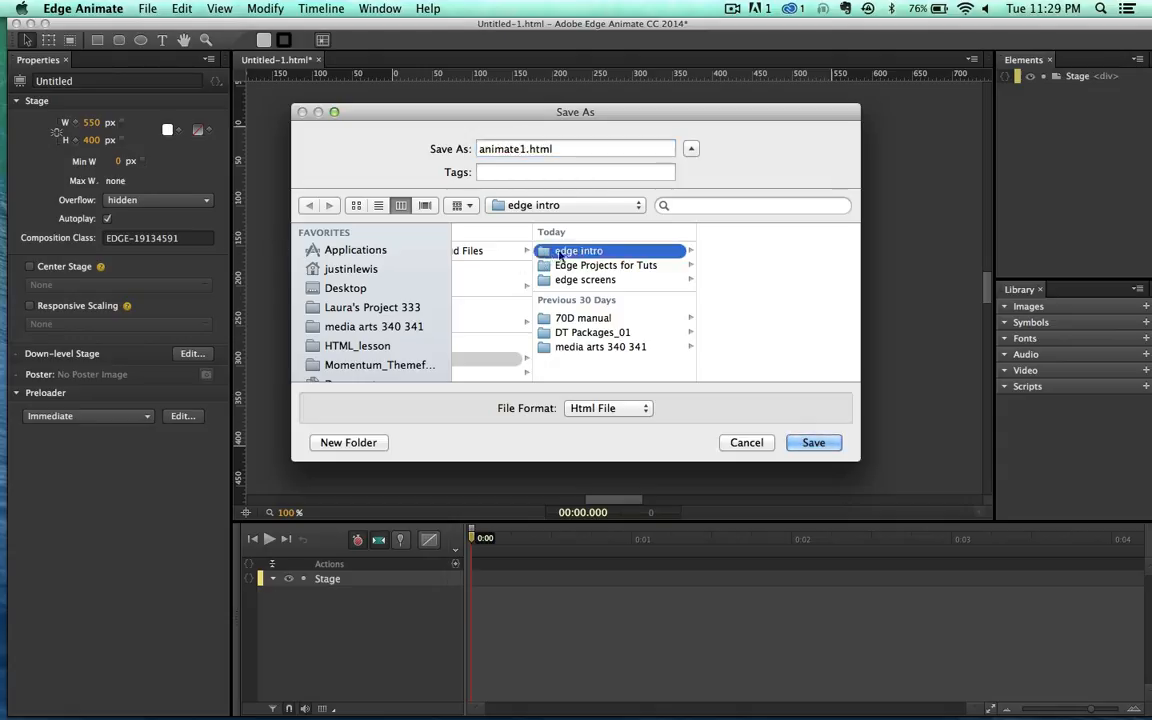
left_click(814, 443)
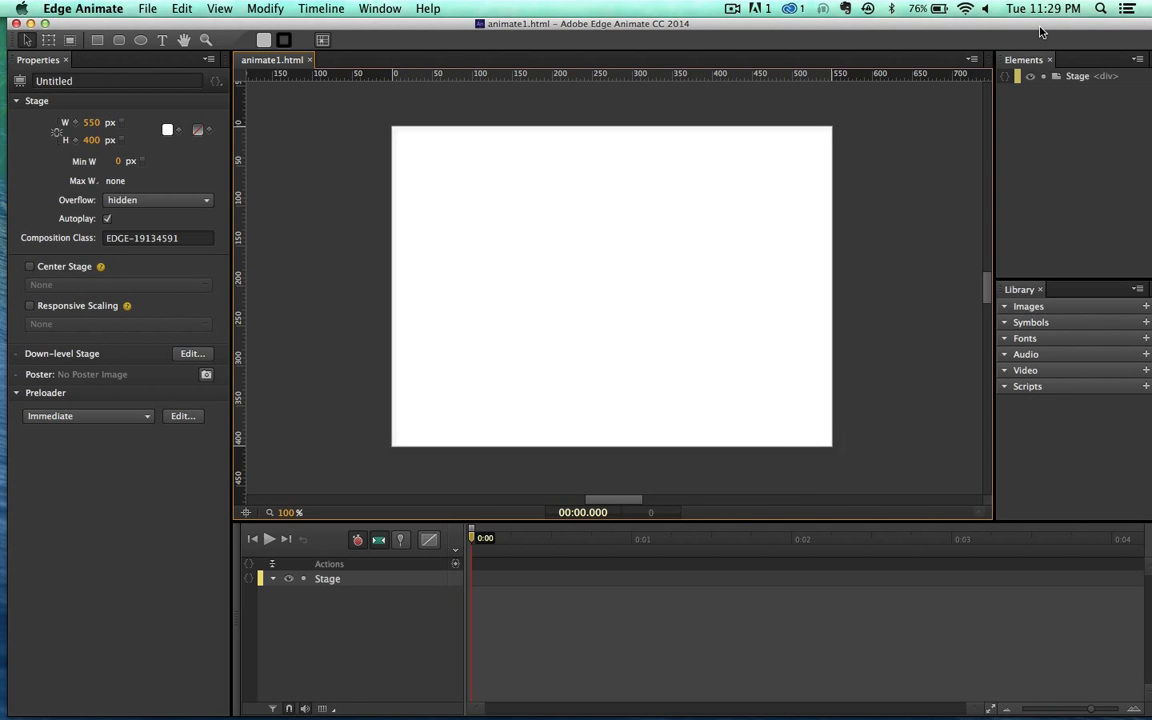
Examine the project files in the desktop's edge intro folder, including the edge_includes subfolder, and return to the composition
left_click_drag(1040, 32, 821, 32)
double_click(1103, 238)
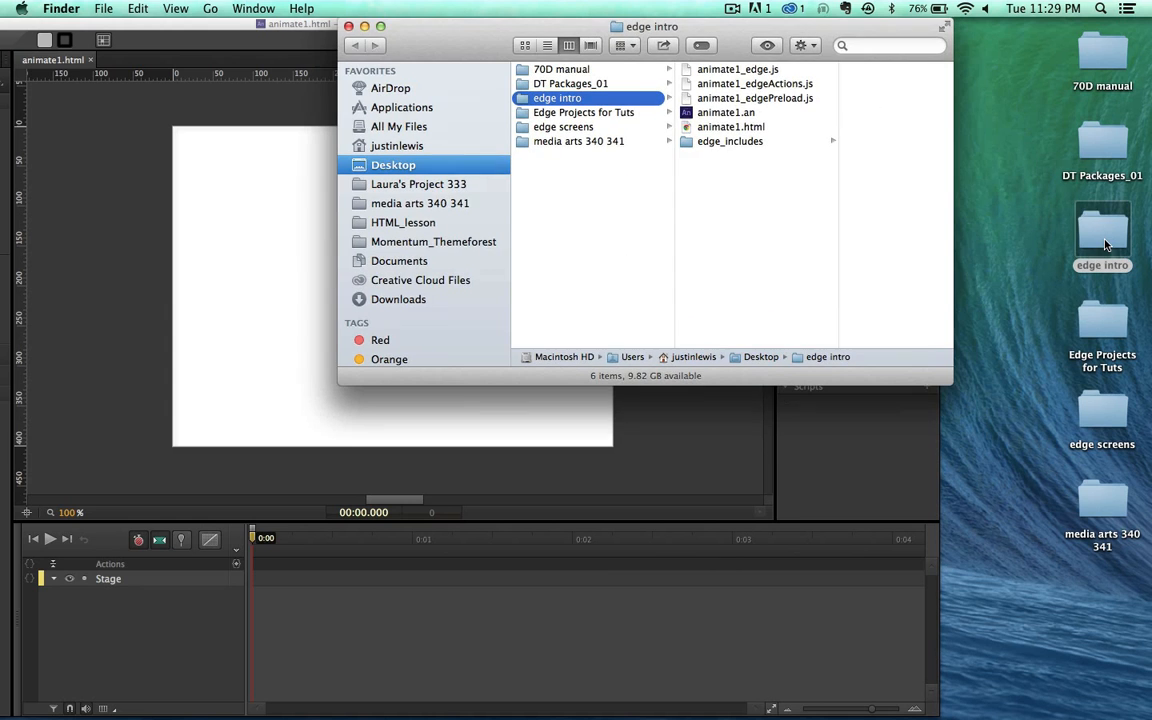
left_click(737, 71)
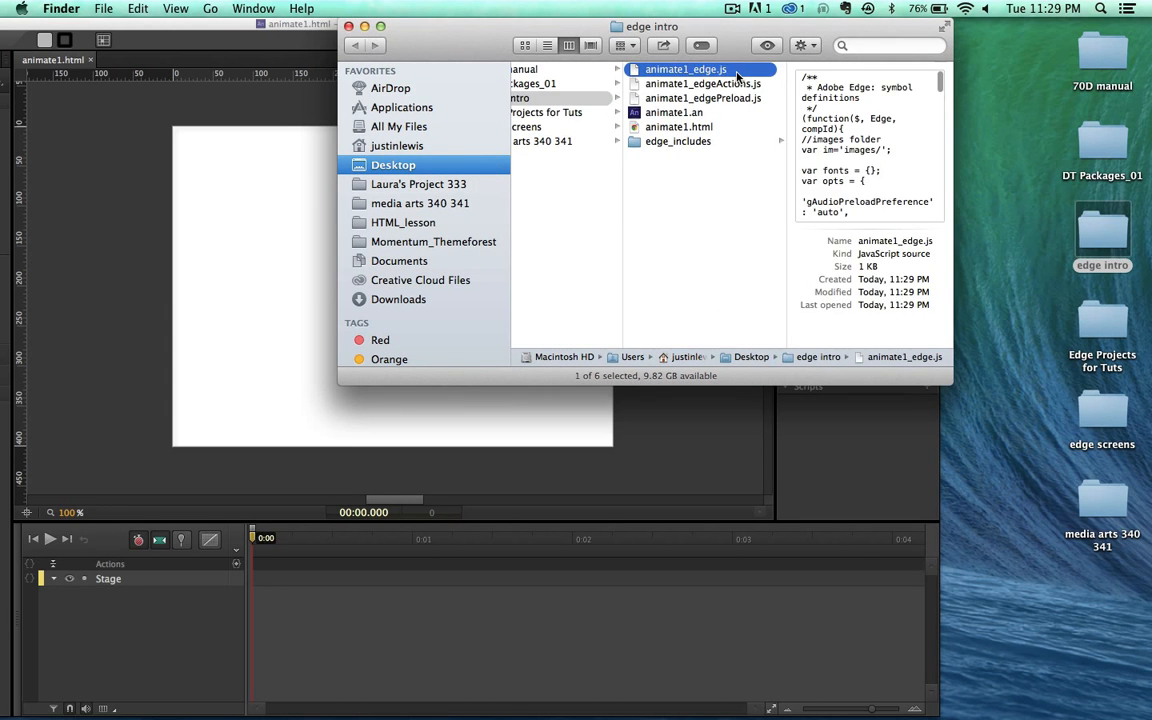
key("Down")
key("Down")
key("Up")
key("Up")
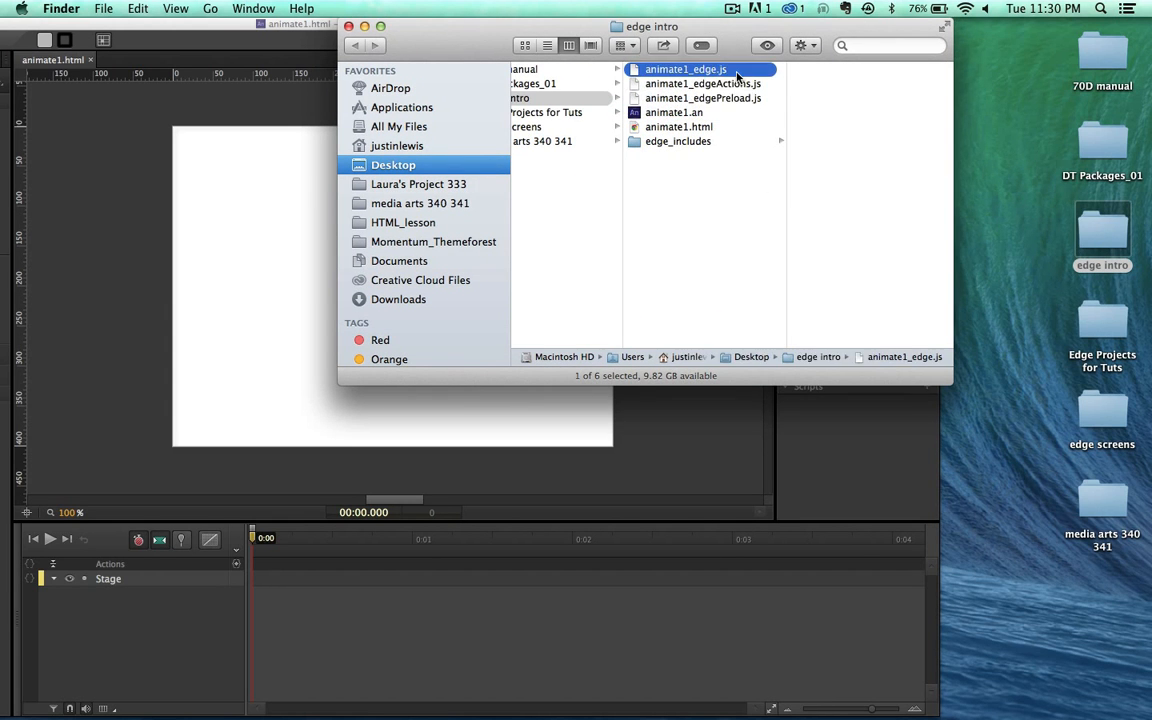
key("Down")
key("Down")
key("Down")
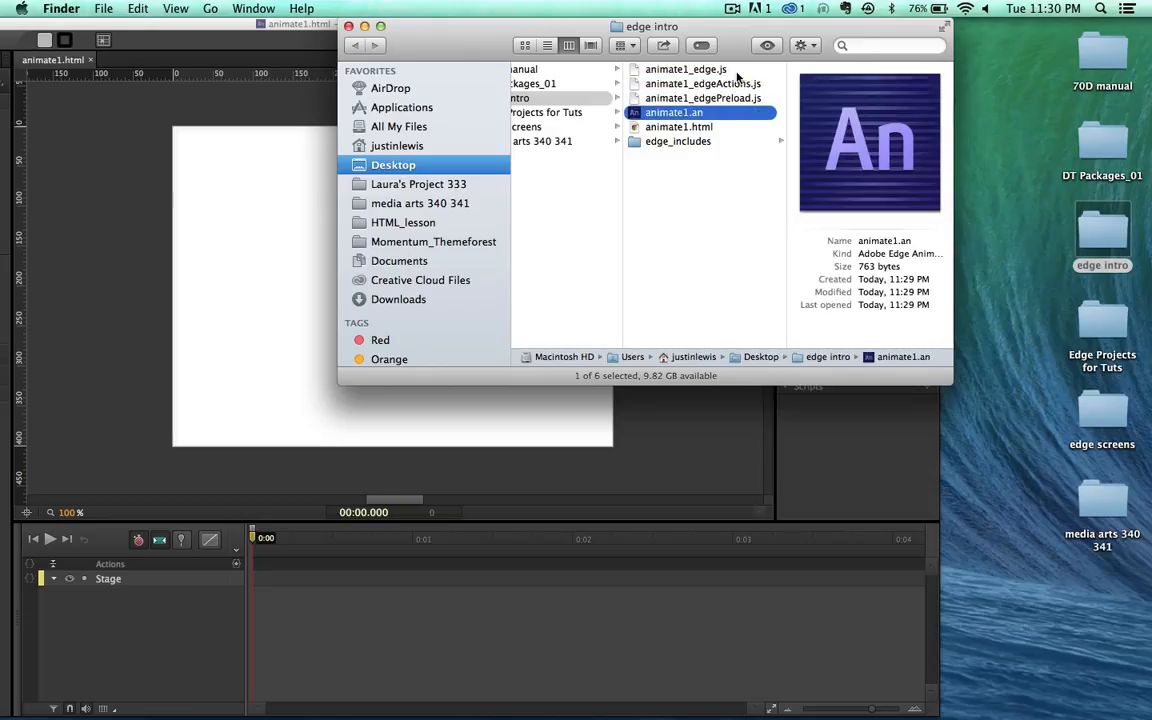
key("Down")
key("Down")
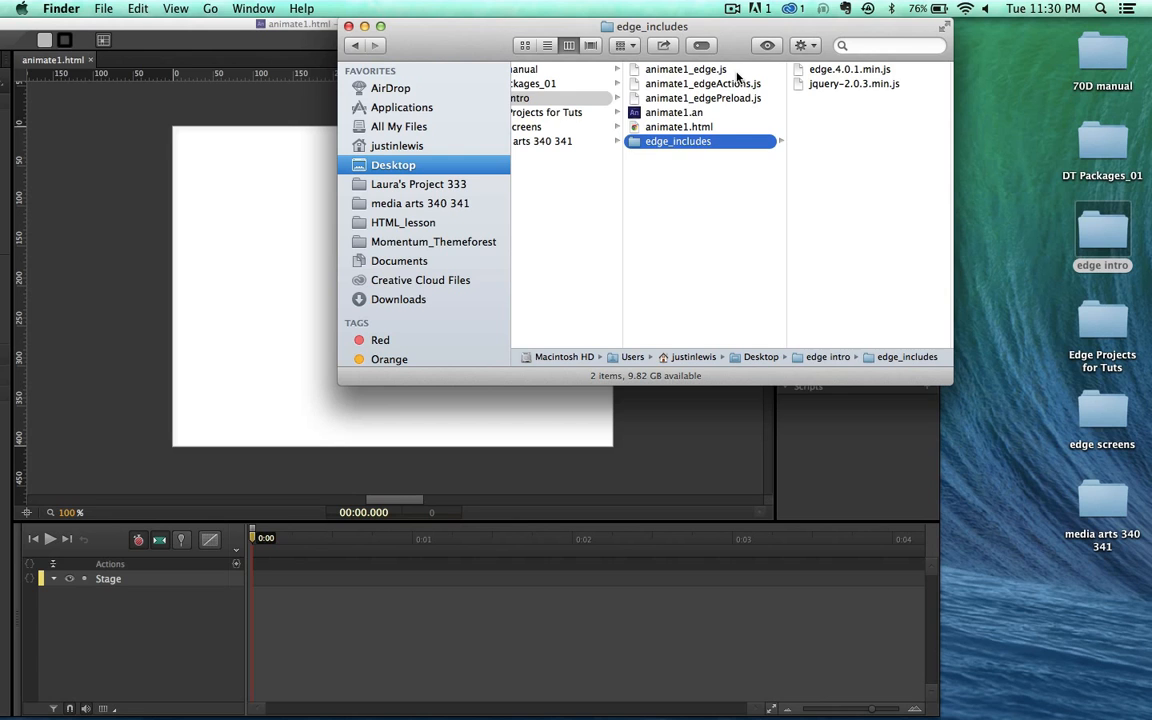
key("Up")
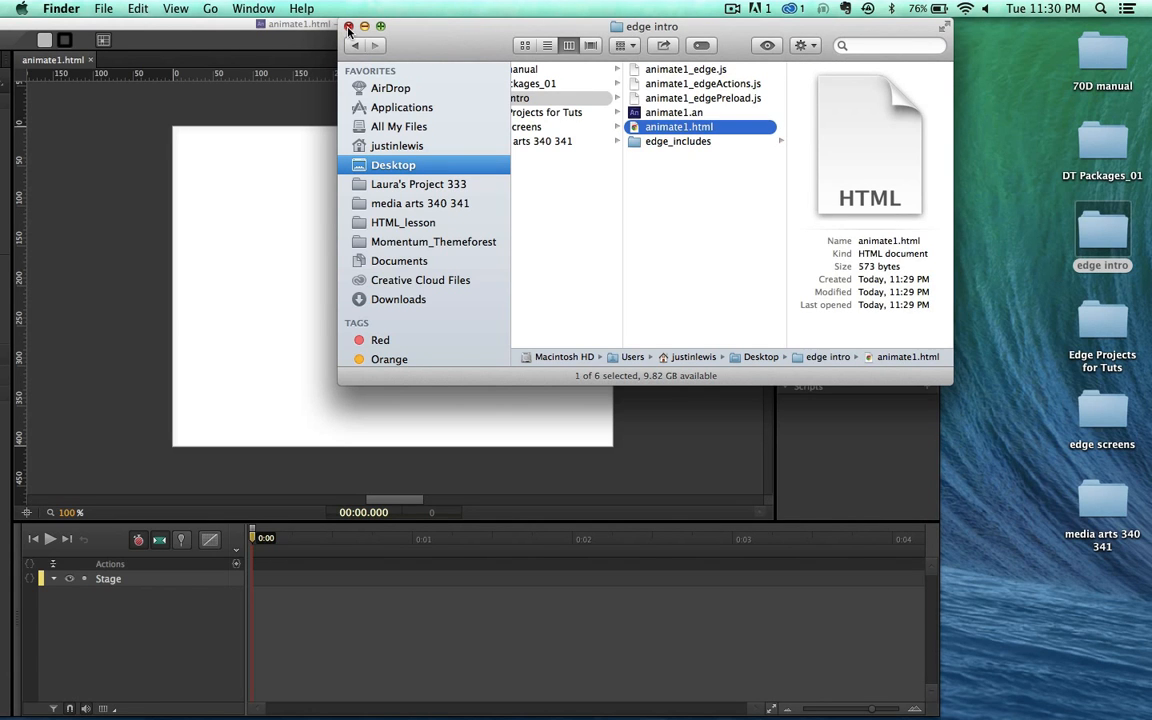
left_click(348, 27)
left_click(391, 22)
left_click_drag(391, 22, 607, 23)
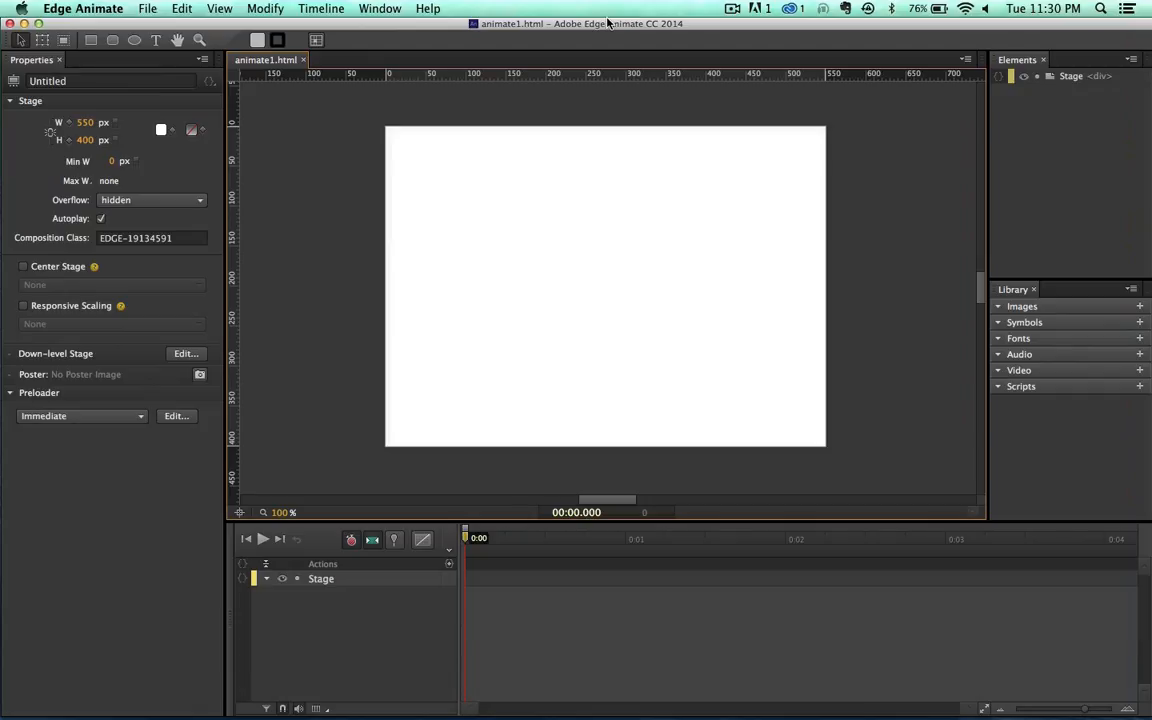
Set the stage size to 800 px wide by 600 px high
left_click(84, 123)
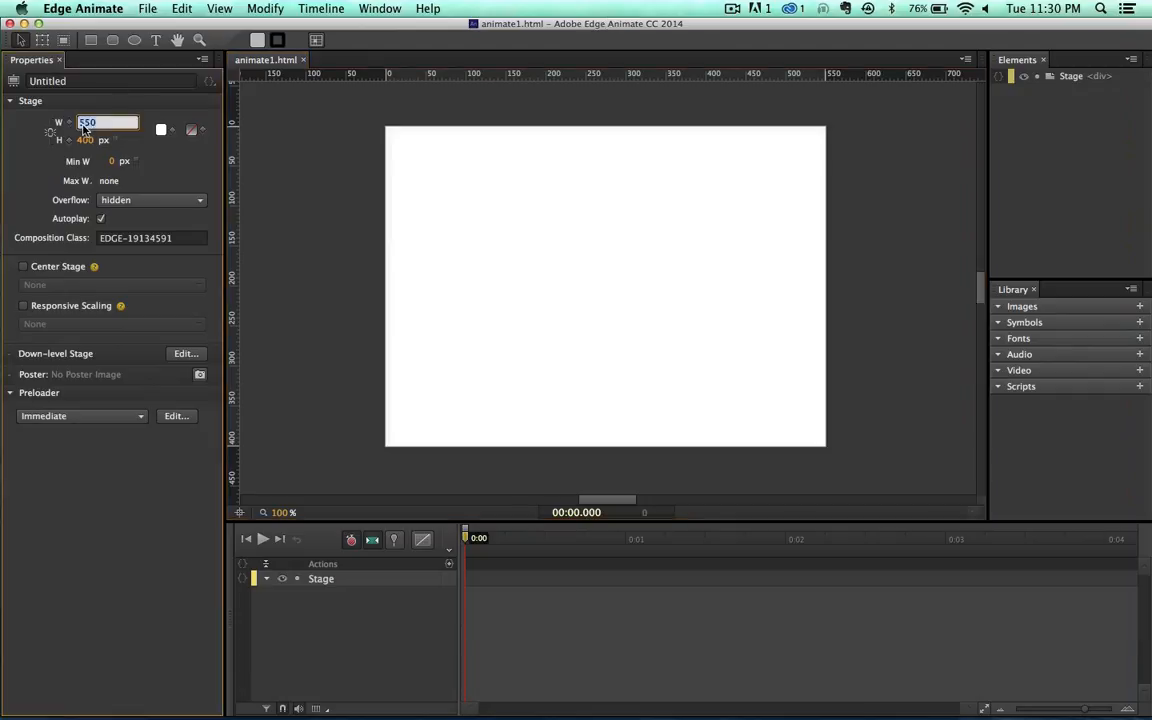
type("800")
left_click(84, 140)
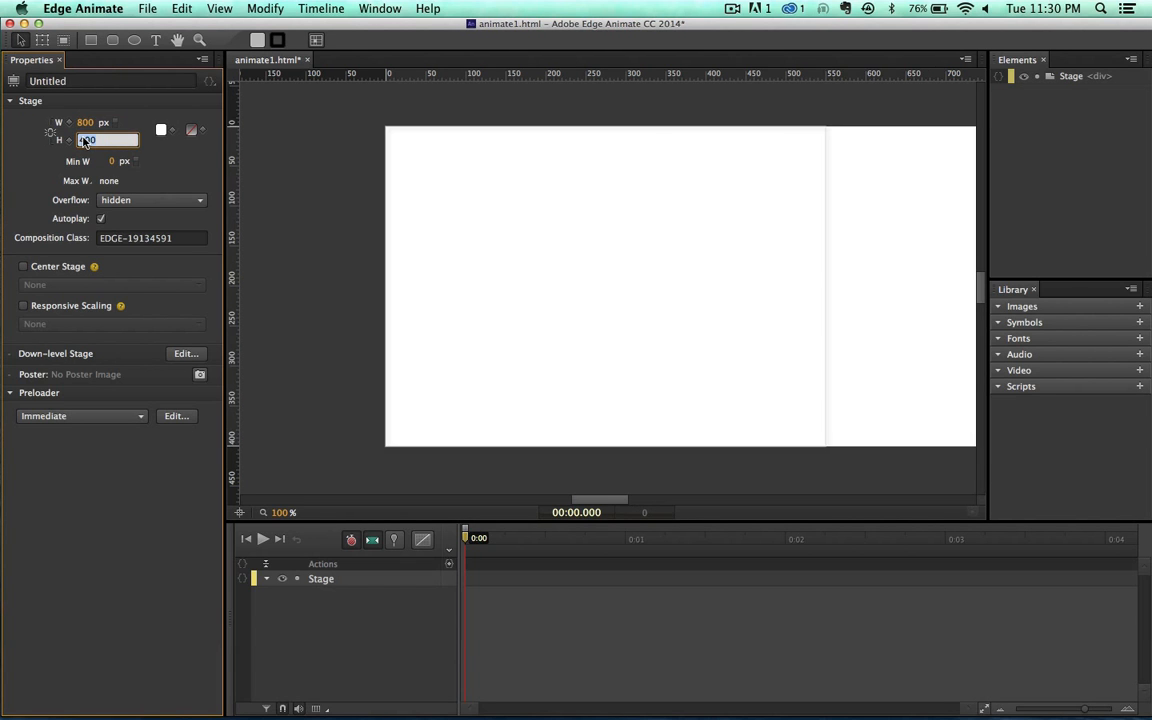
type("600")
key("Return")
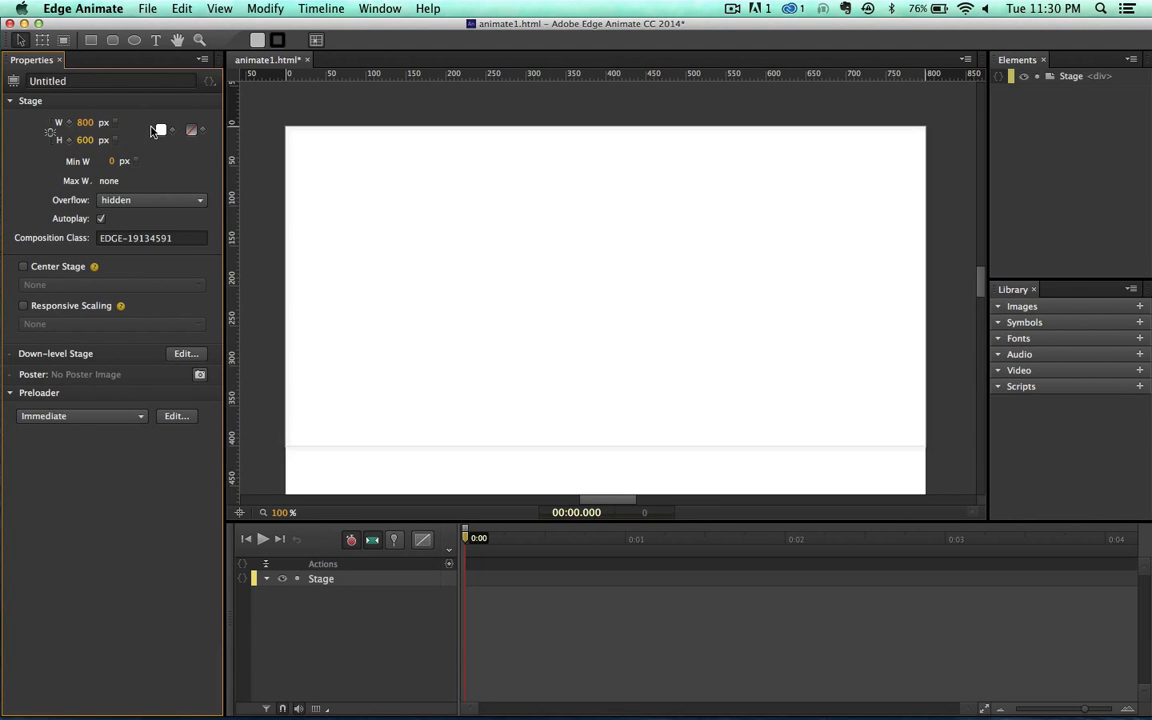
Change the stage background color to black, rgba(0,0,0,1.00)
left_click(161, 130)
left_click_drag(146, 263, 272, 477)
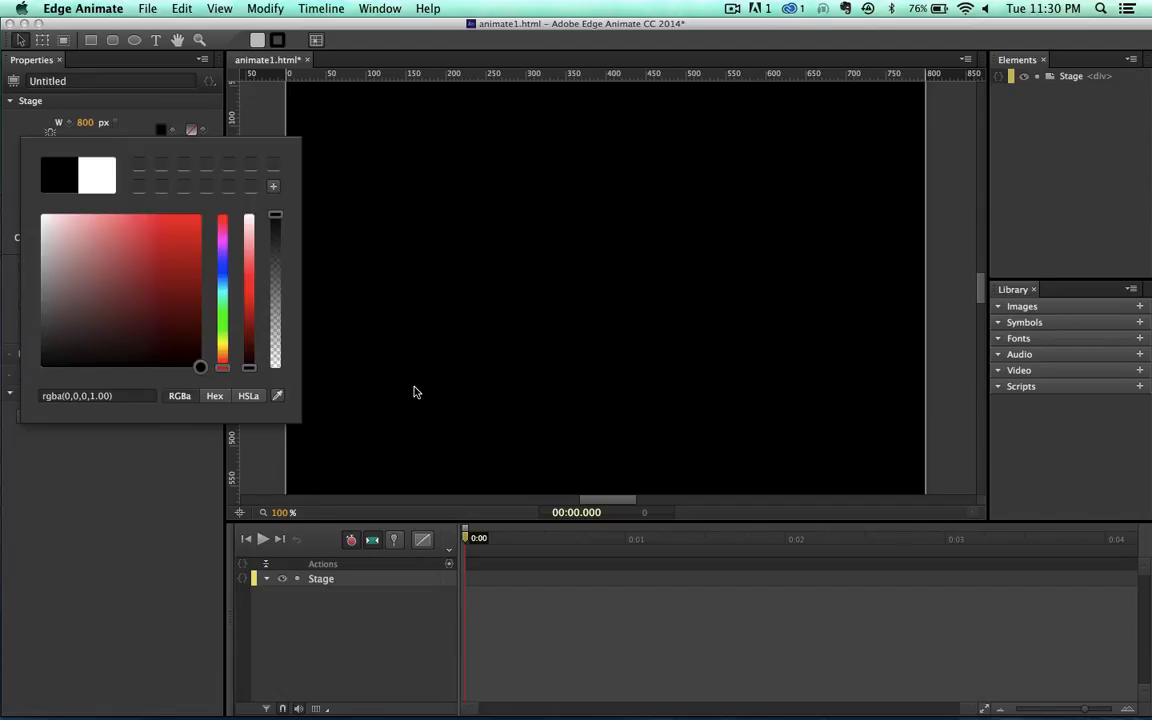
left_click(375, 352)
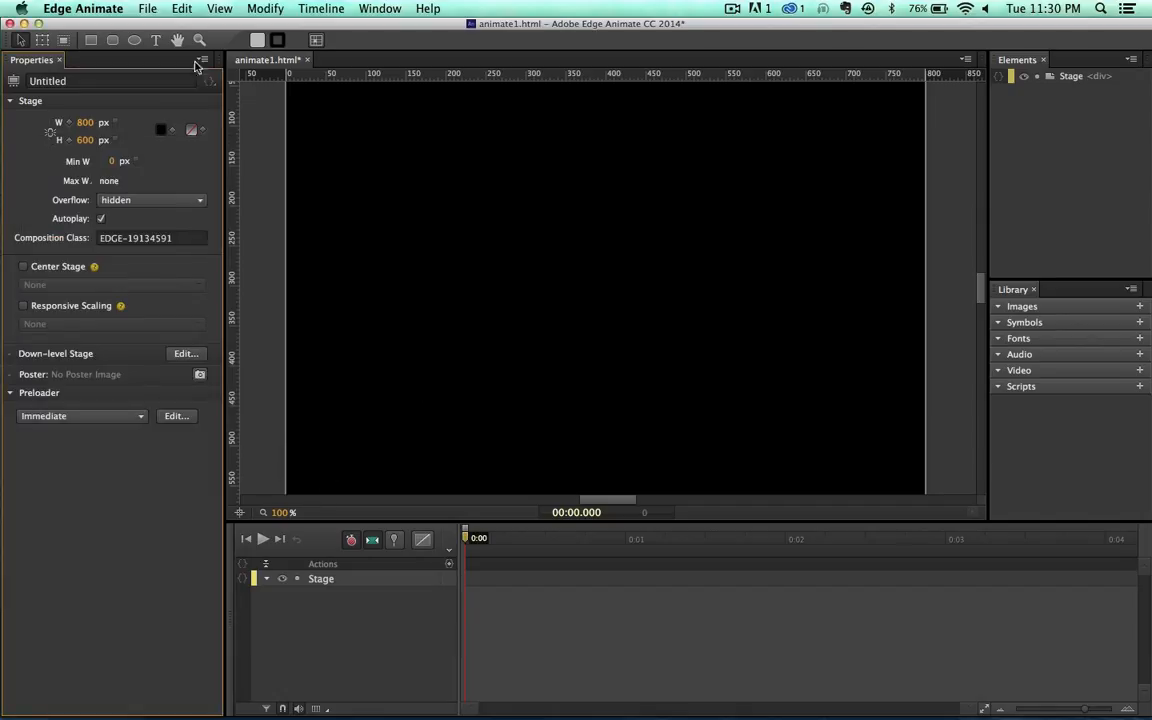
Draw a rounded rectangle about 427 by 180 px on the stage and move it to about X 213, Y 205 px
left_click(112, 40)
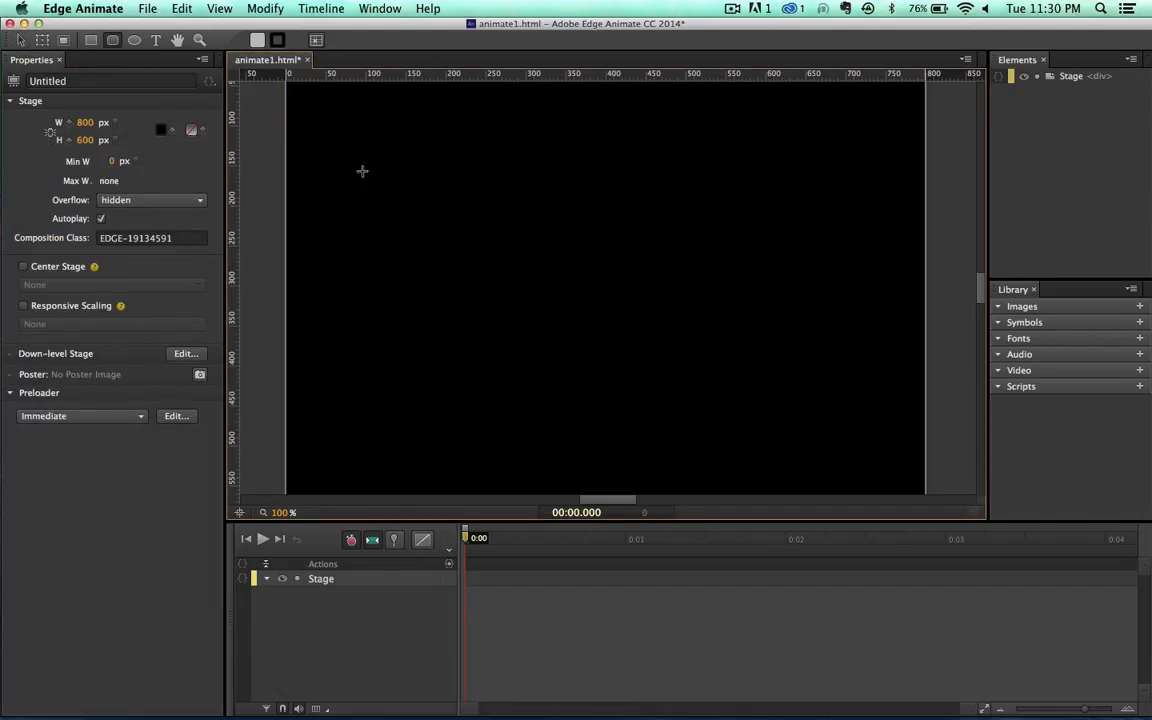
mouse_move(359, 170)
left_mouse_down()
mouse_move(740, 298)
mouse_move(690, 316)
left_mouse_up()
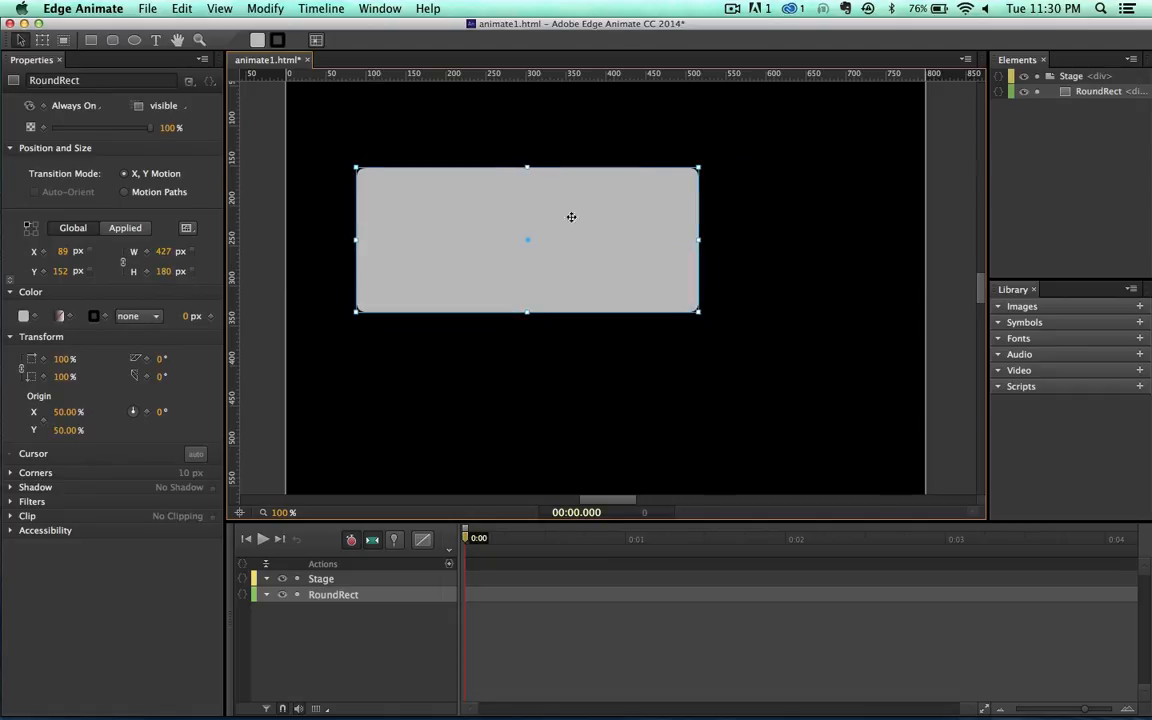
left_click_drag(465, 211, 563, 251)
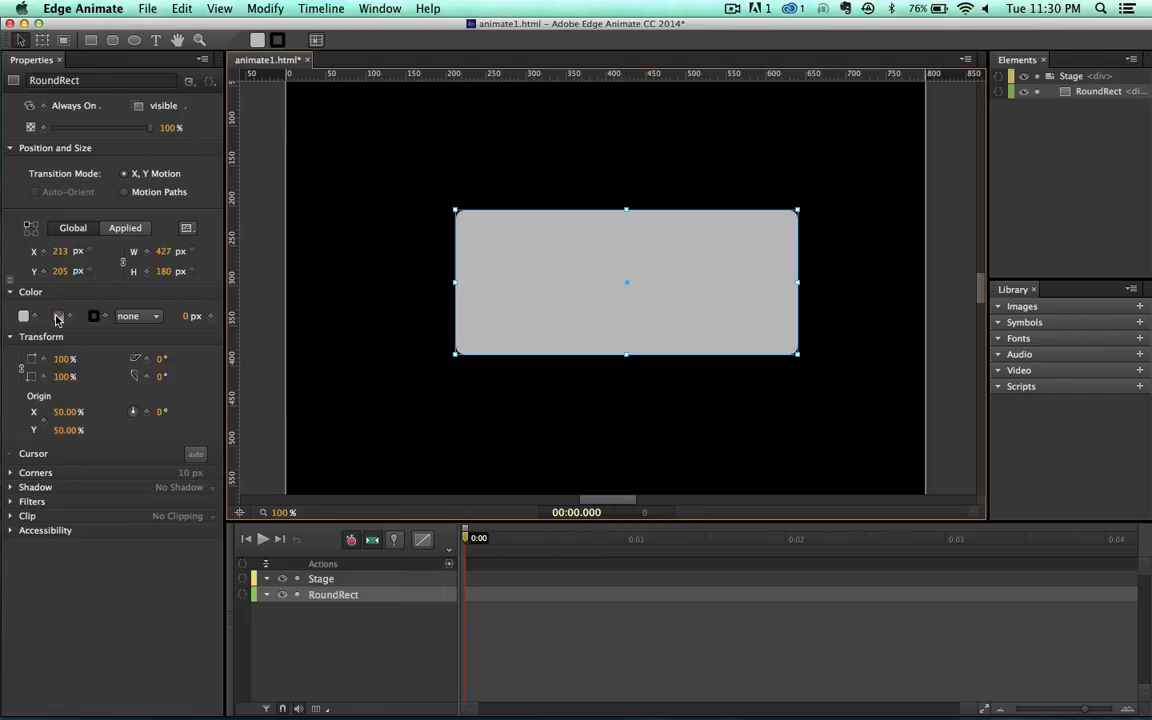
Fill the rounded rectangle with a vertical gradient from purple, rgba(81,44,139,1.00), down to white
left_click(24, 316)
left_click(24, 403)
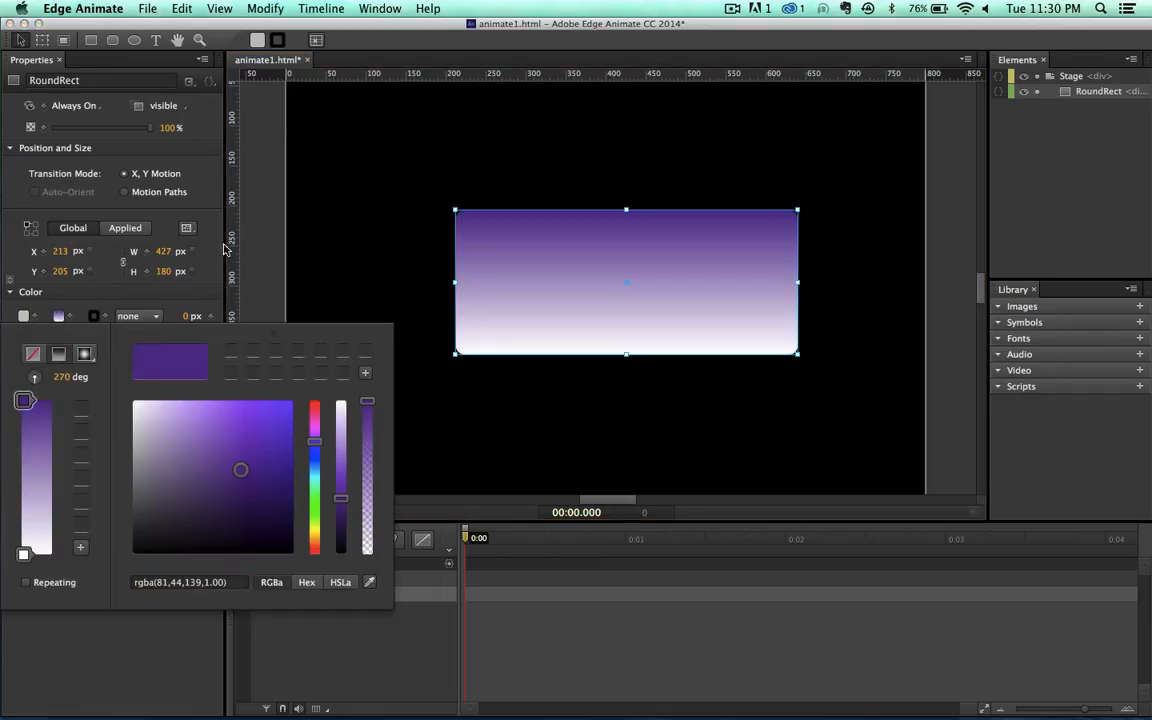
left_click(255, 242)
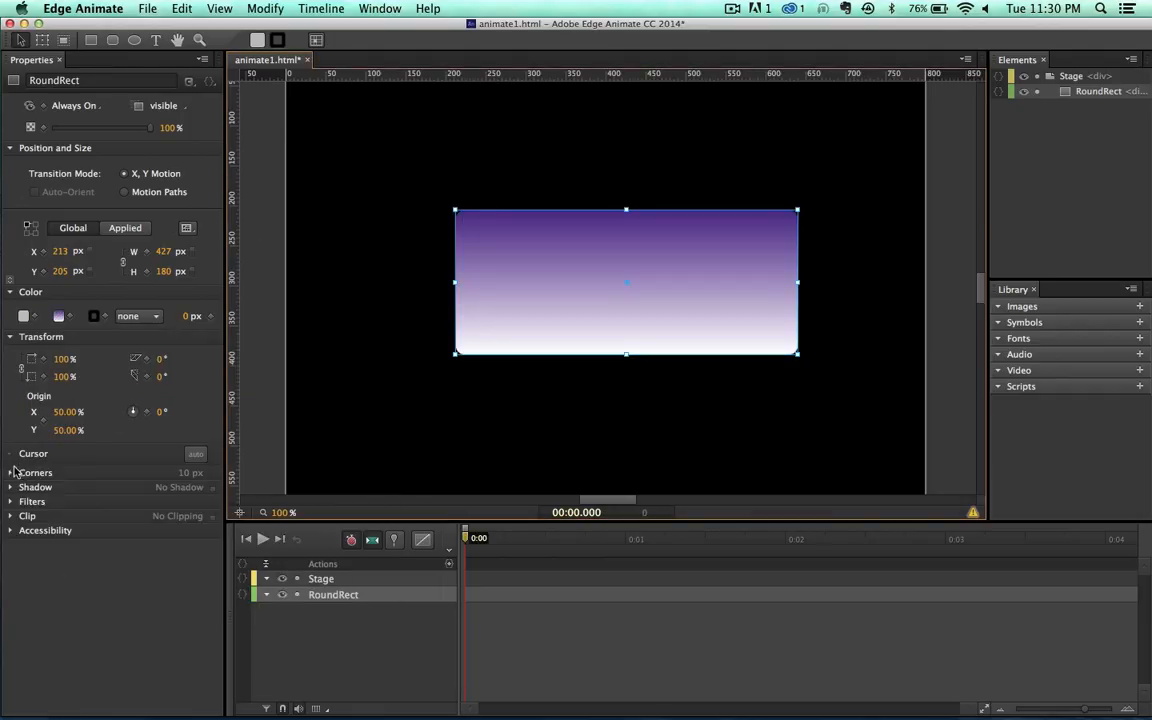
Increase the rectangle's corner radius to 61 px and shift the shape horizontally to about X 198 px
left_click(12, 472)
left_click_drag(139, 535, 175, 529)
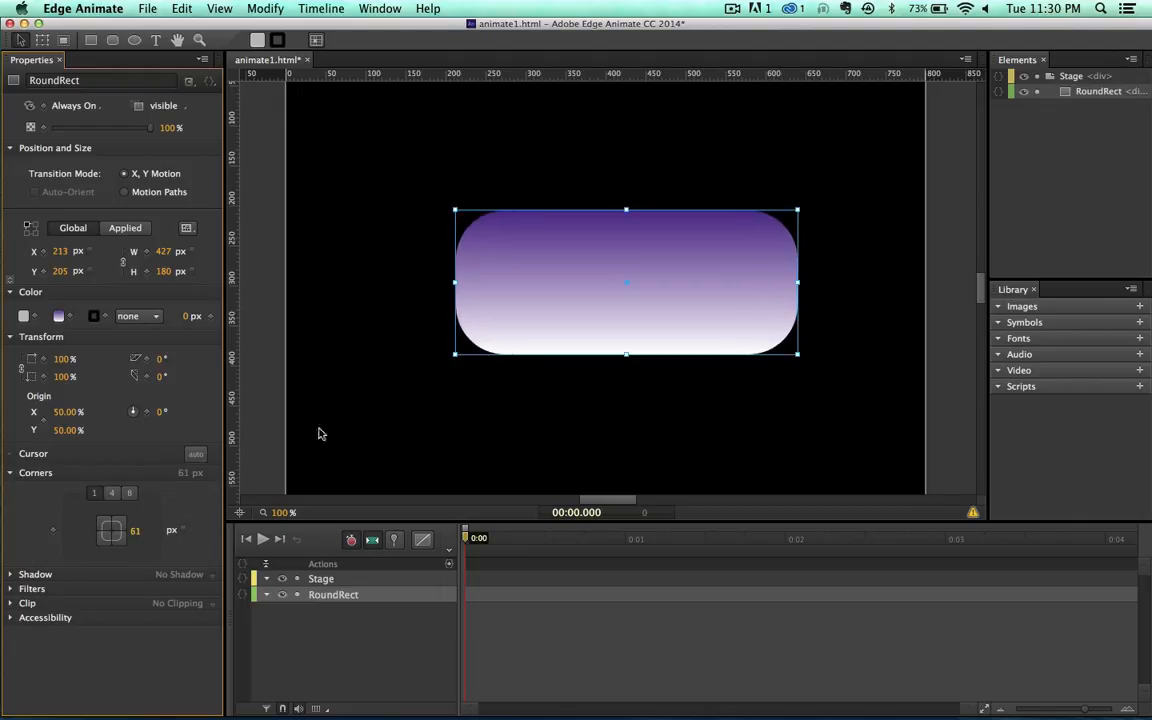
left_click(10, 473)
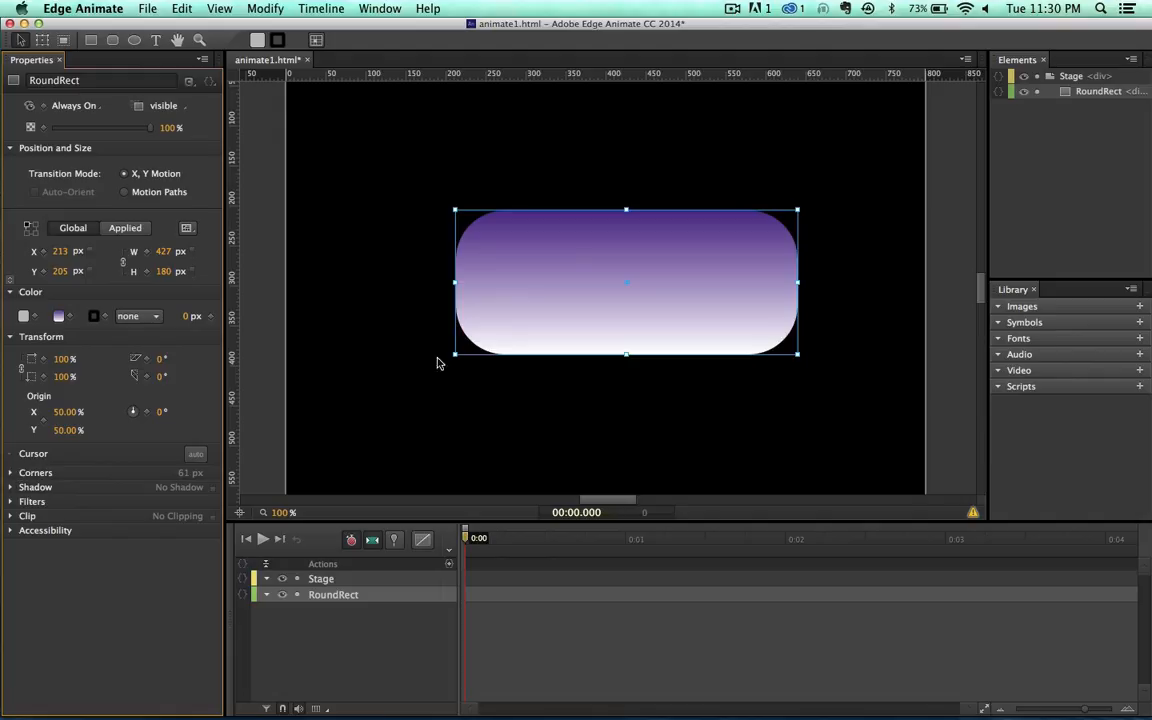
left_click_drag(564, 267, 549, 267)
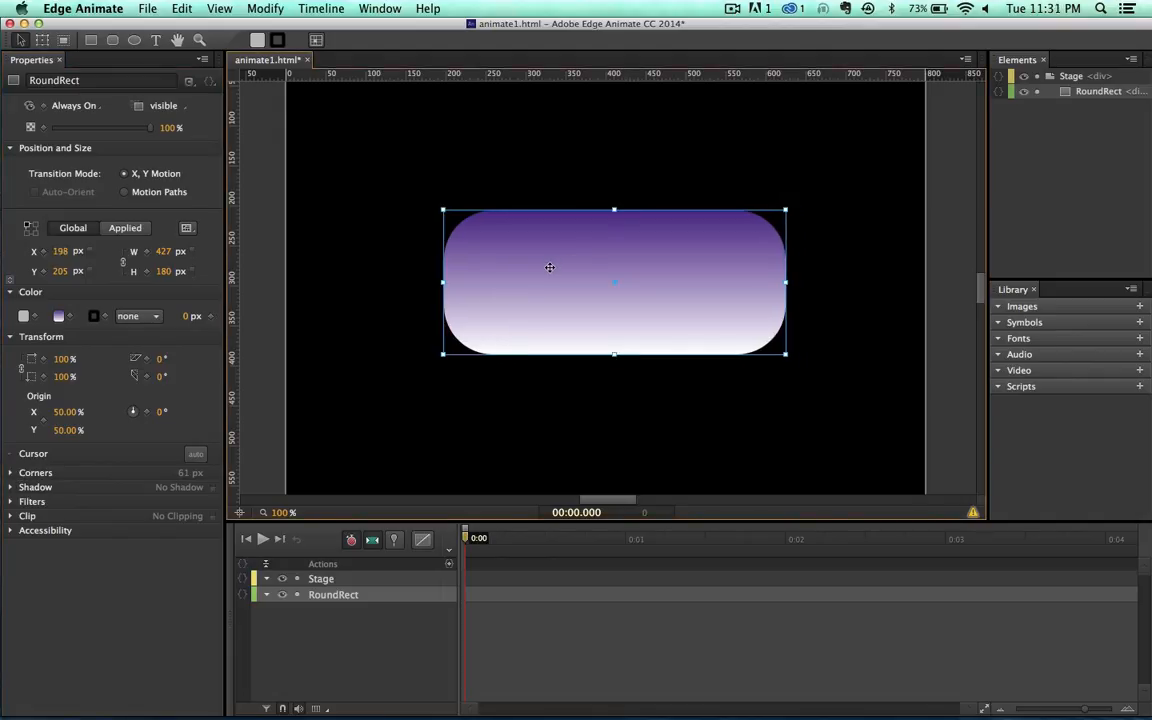
Try out the Auto-Keyframe and Auto-Transition mode toggles, switching Auto-Transition off and back on
left_click(351, 541)
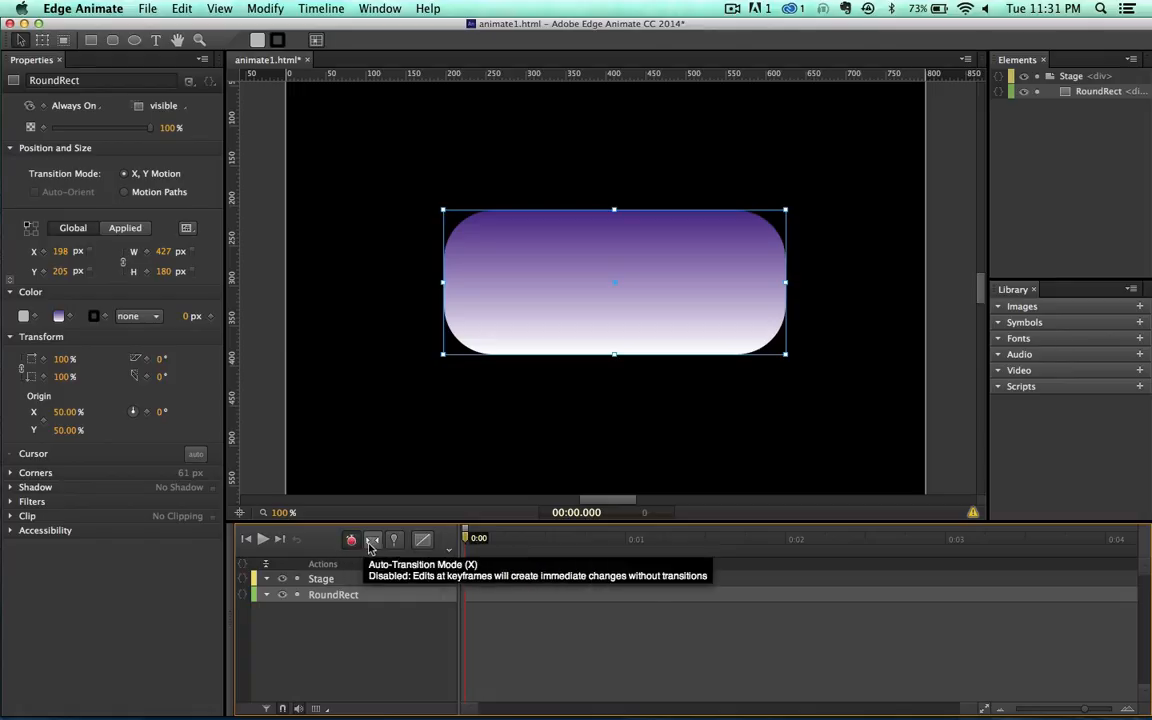
left_click(371, 542)
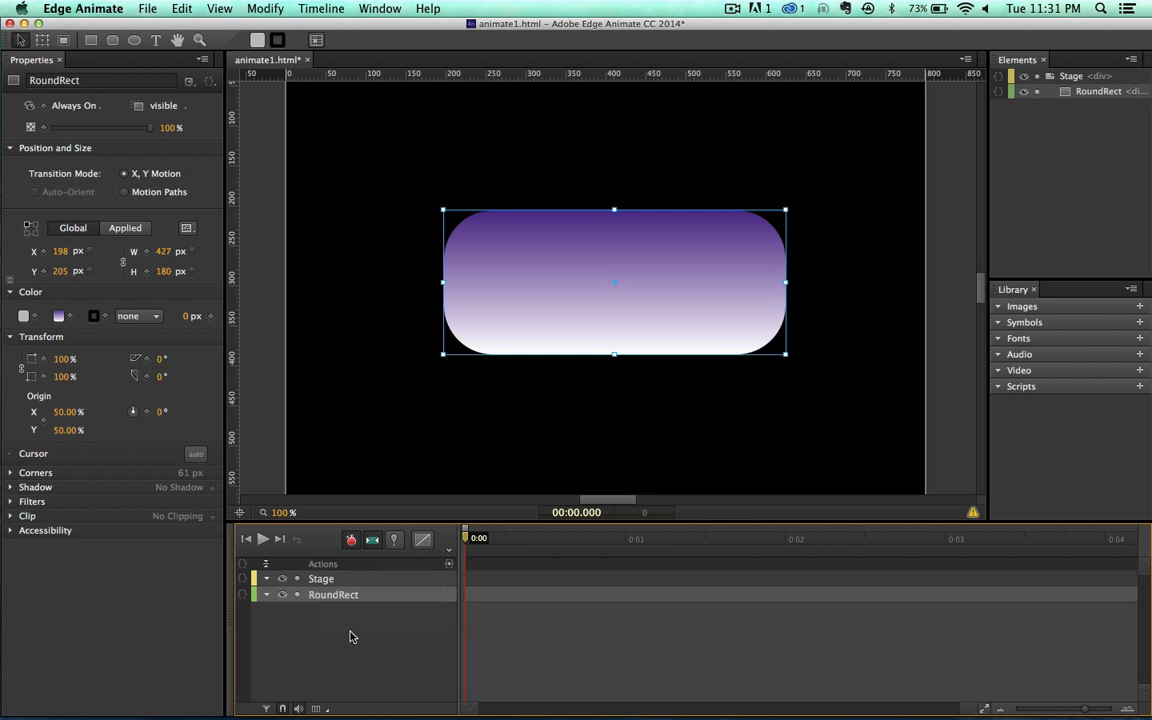
left_click_drag(216, 27, 218, 24)
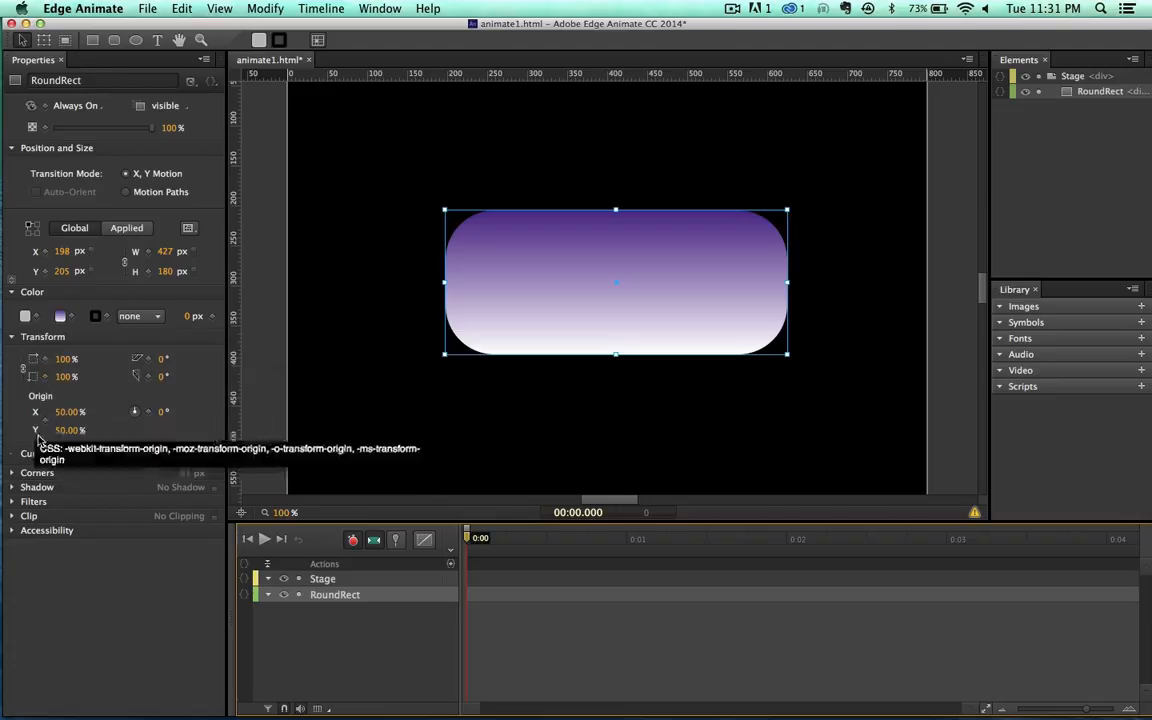
Keyframe the rectangle's X position at 0:00 and animate it off the stage's left edge to about X -484 px at 0:01
left_click(44, 253)
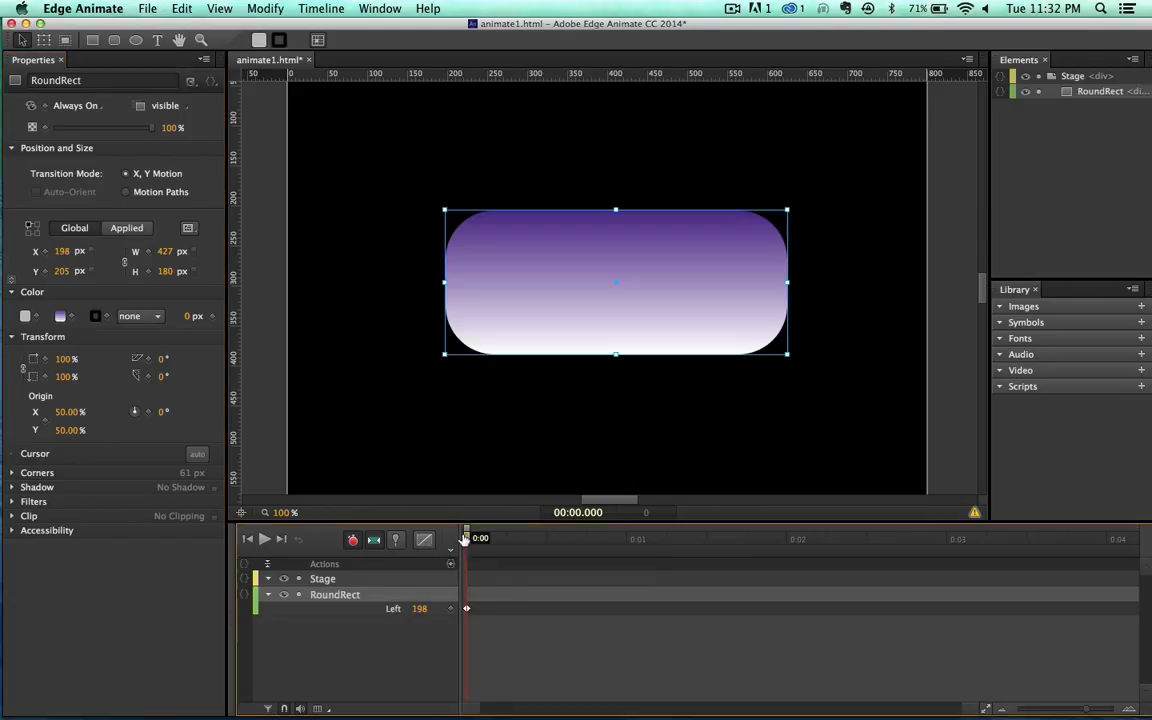
left_click_drag(469, 541, 631, 545)
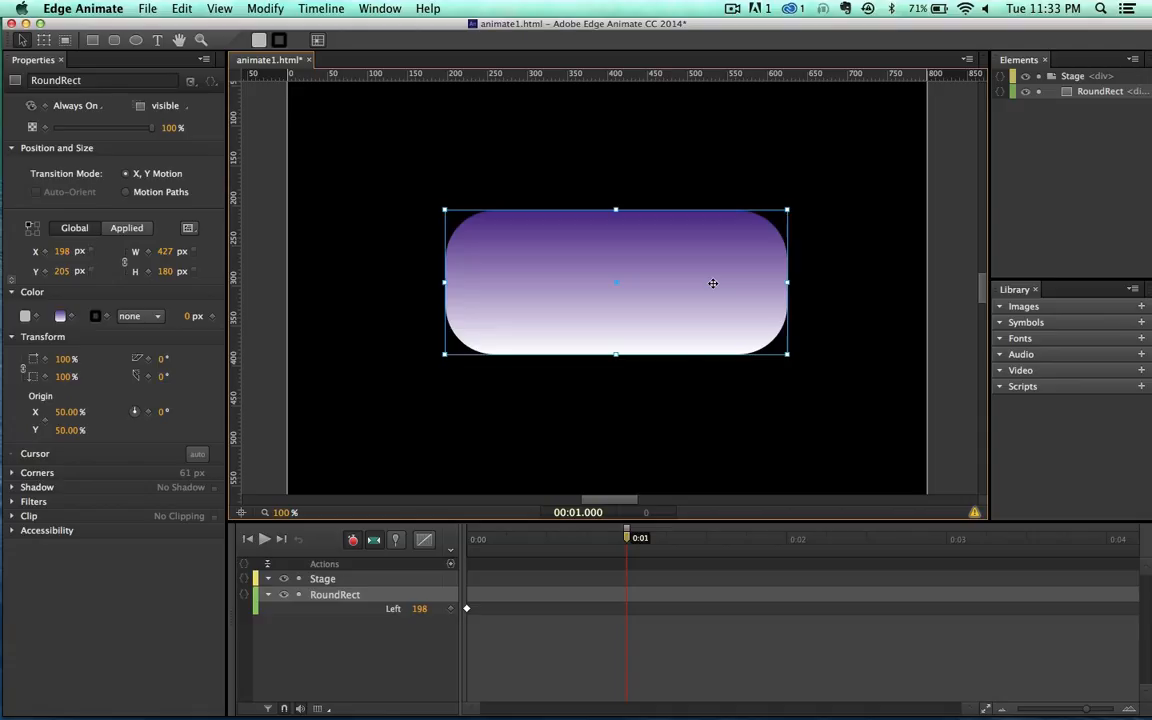
left_click_drag(712, 283, 145, 250)
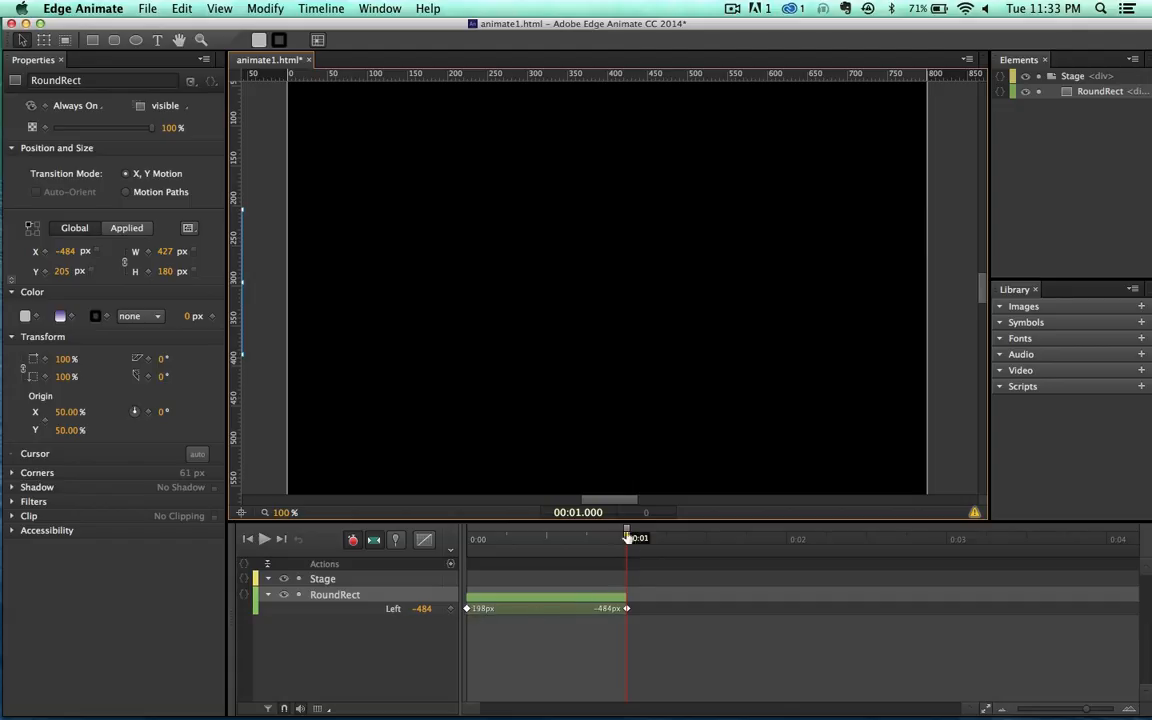
Preview the rectangle's slide animation on loop from 0:00 and return the playhead to the start
left_click_drag(626, 540, 436, 574)
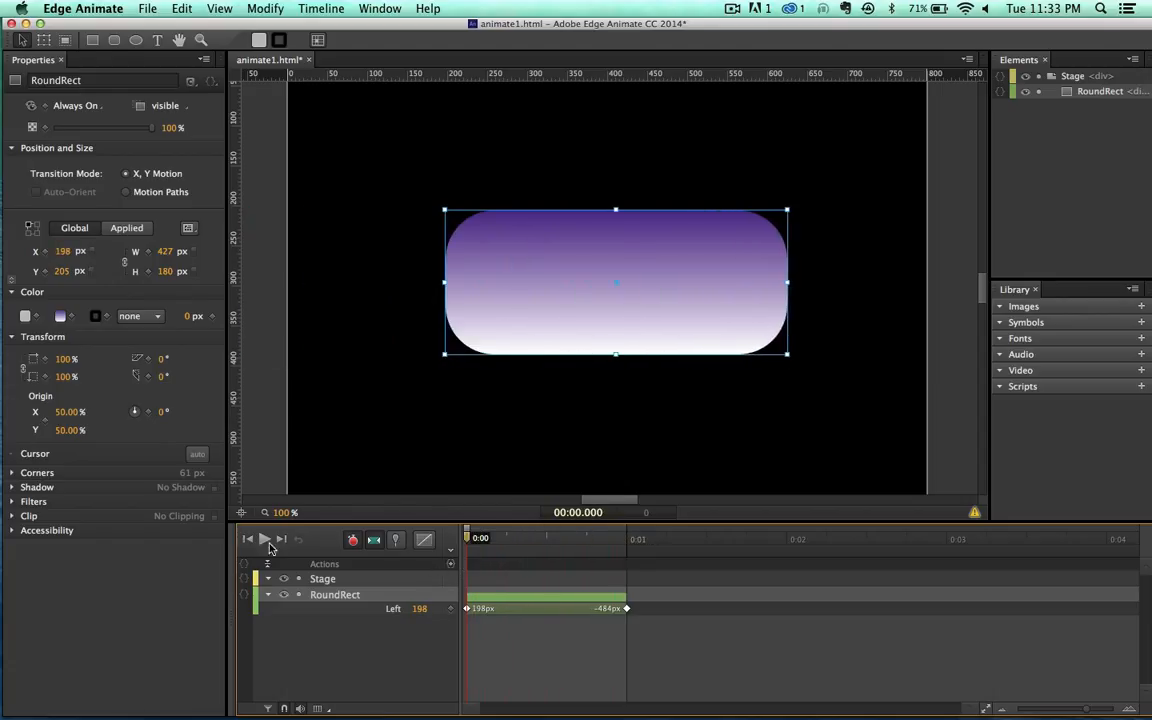
left_click(263, 540)
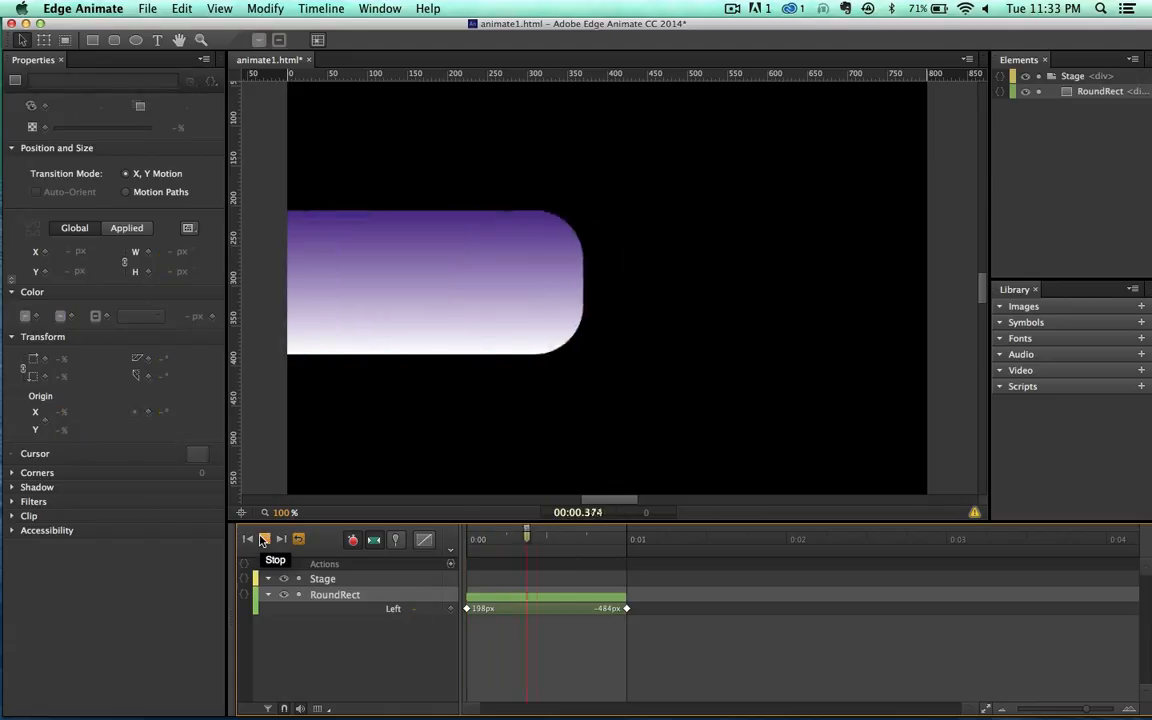
left_click_drag(605, 542, 432, 535)
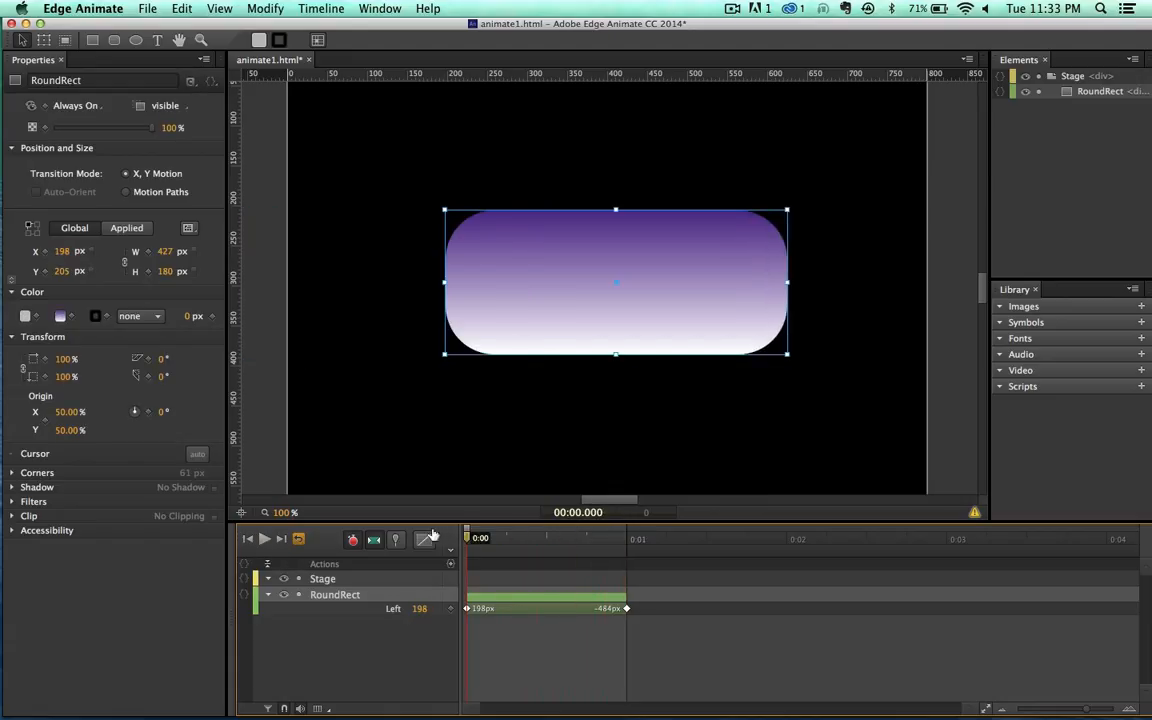
Delete the rectangle's slide transition and switch off both Auto-Transition and Auto-Keyframe modes
left_click(531, 601)
key("Delete")
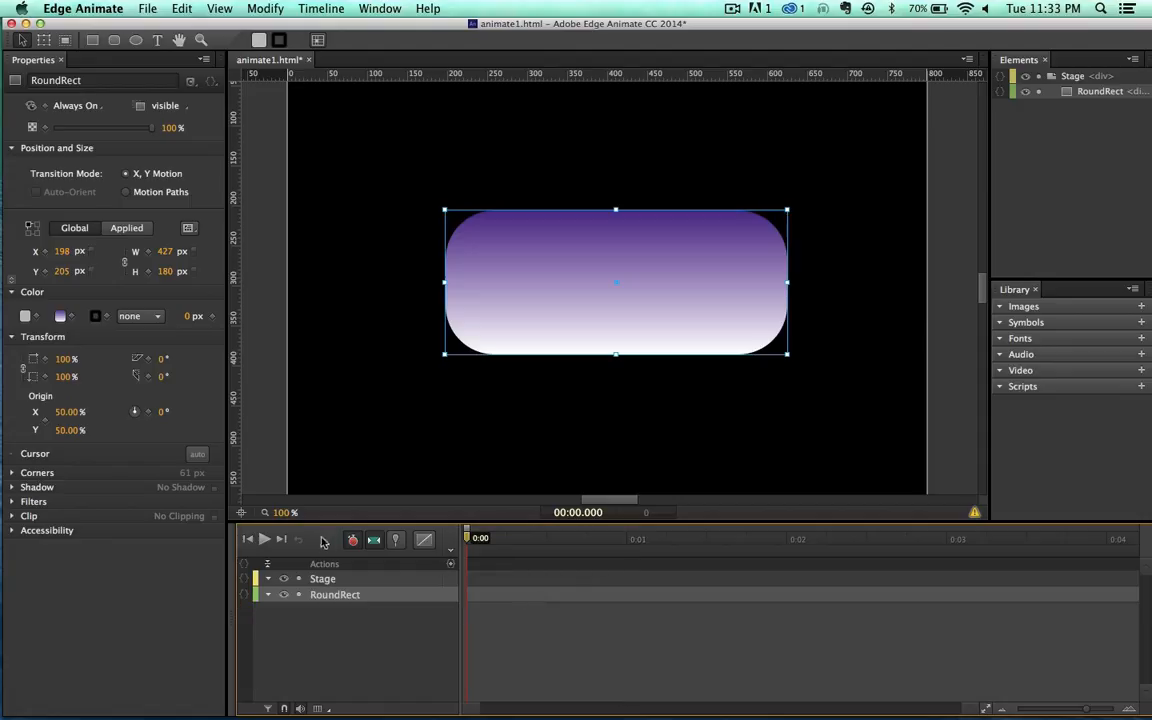
left_click(374, 541)
left_click(352, 540)
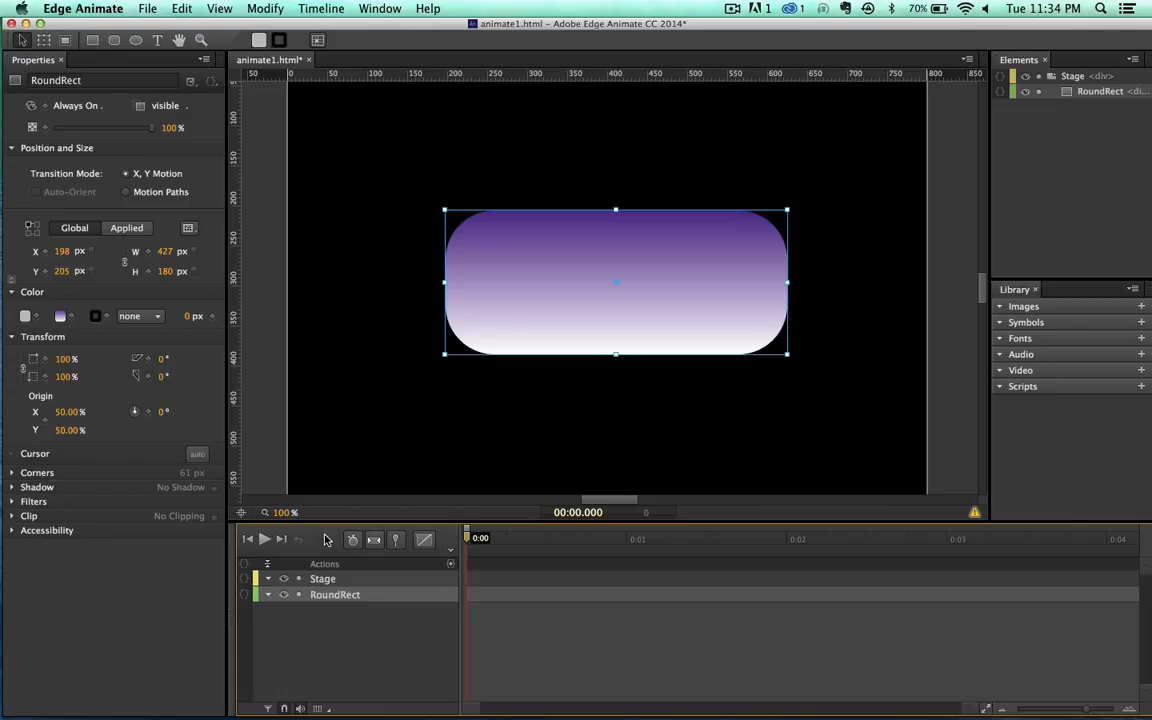
Try repositioning the rectangle with Auto-Keyframe mode off and on, and undo the keyframed move
left_click_drag(604, 339, 464, 313)
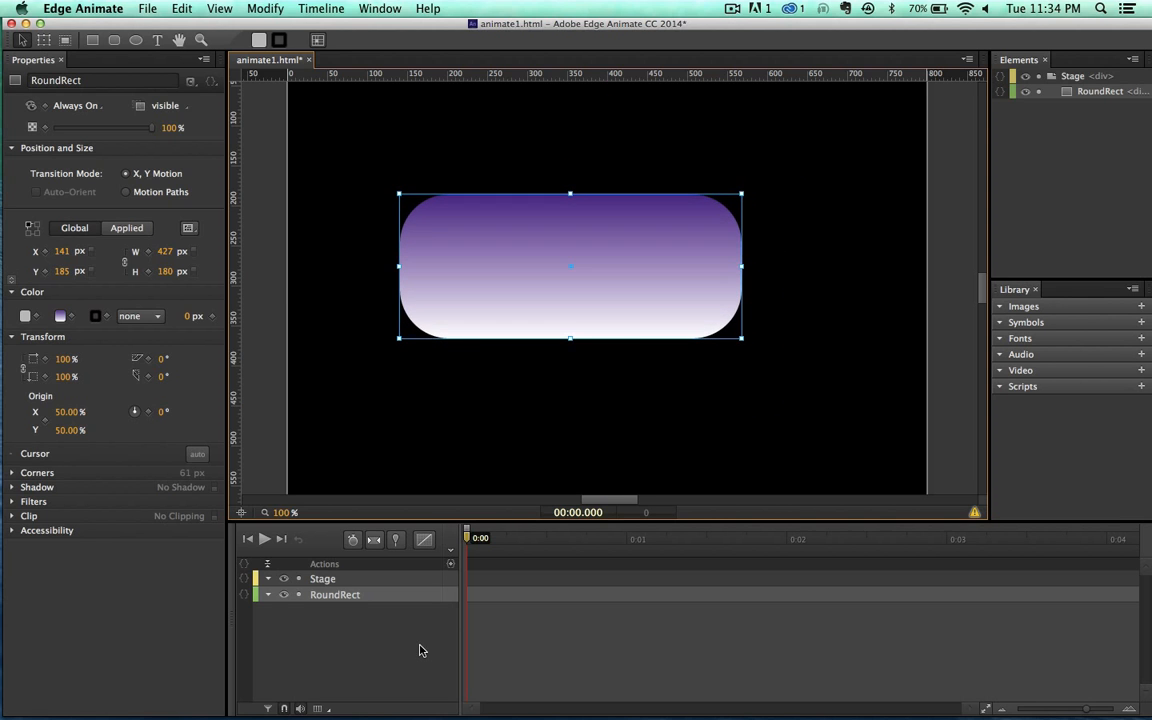
left_click(353, 540)
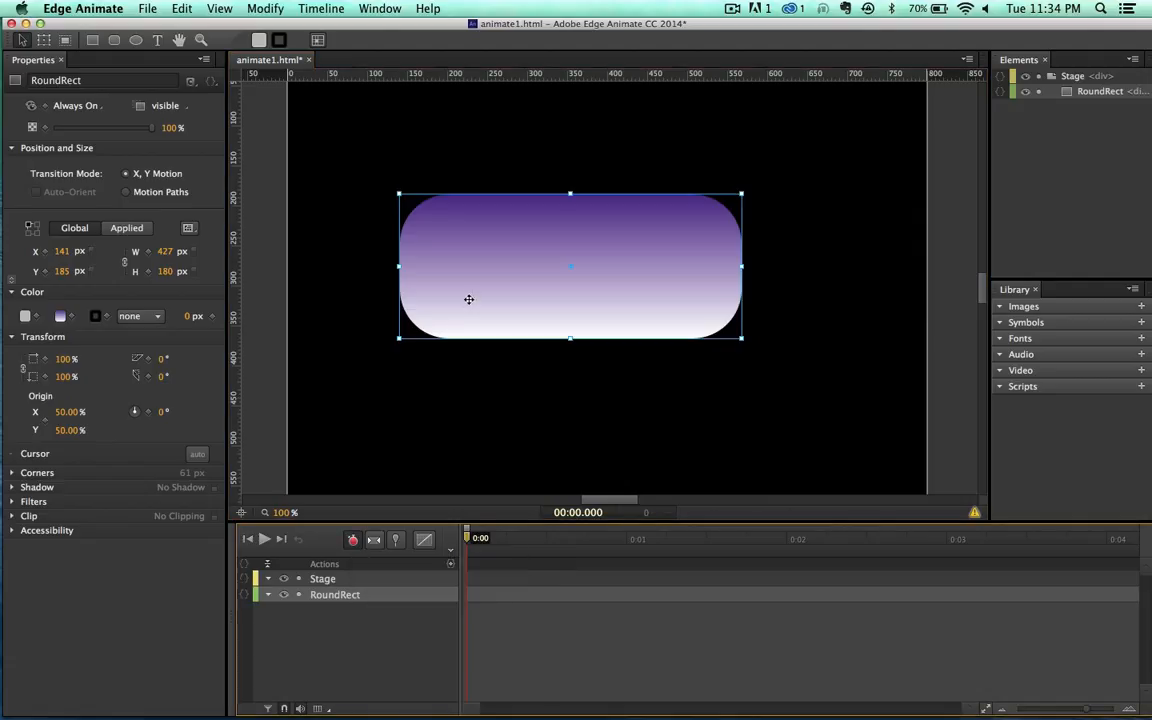
left_click_drag(465, 298, 504, 301)
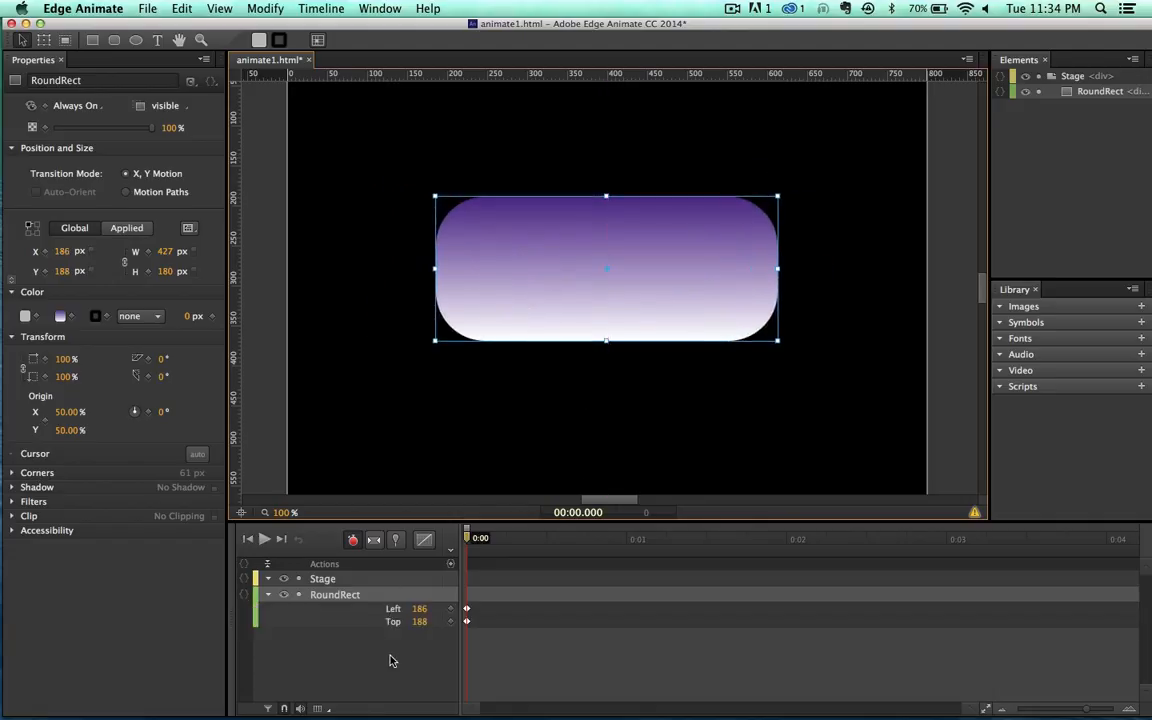
key("super+z")
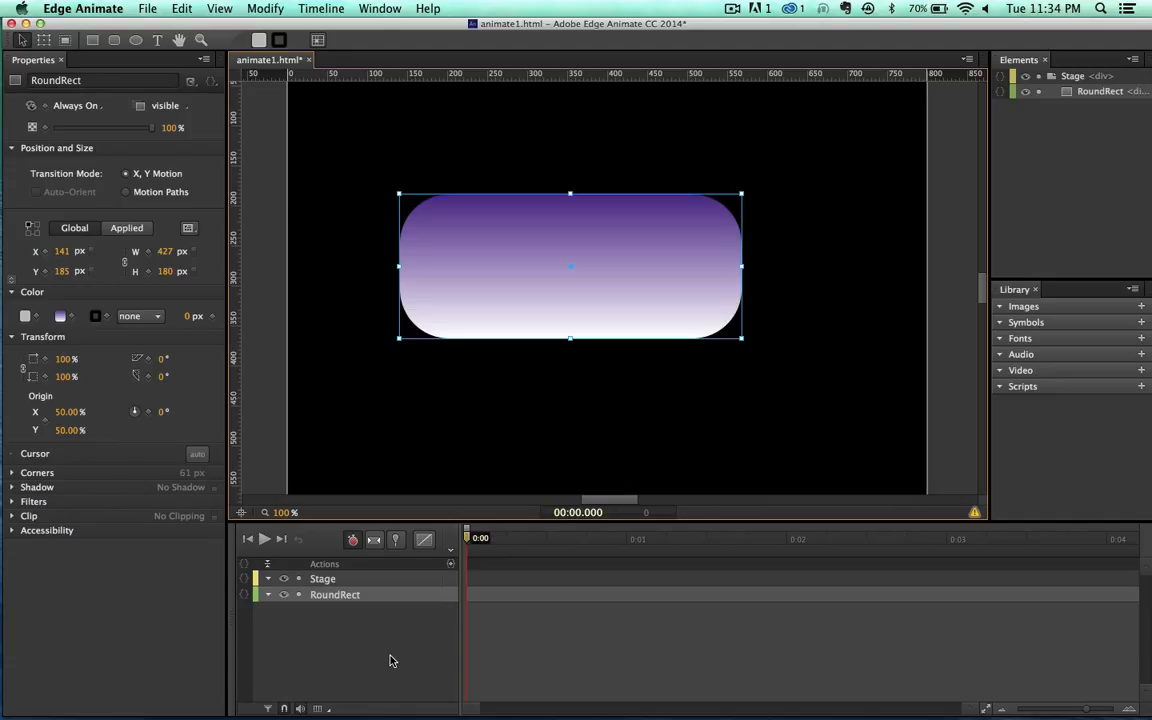
Turn Auto-Keyframe mode off and reposition the rectangle at about X 186 px, Y 204 px
left_click(182, 8)
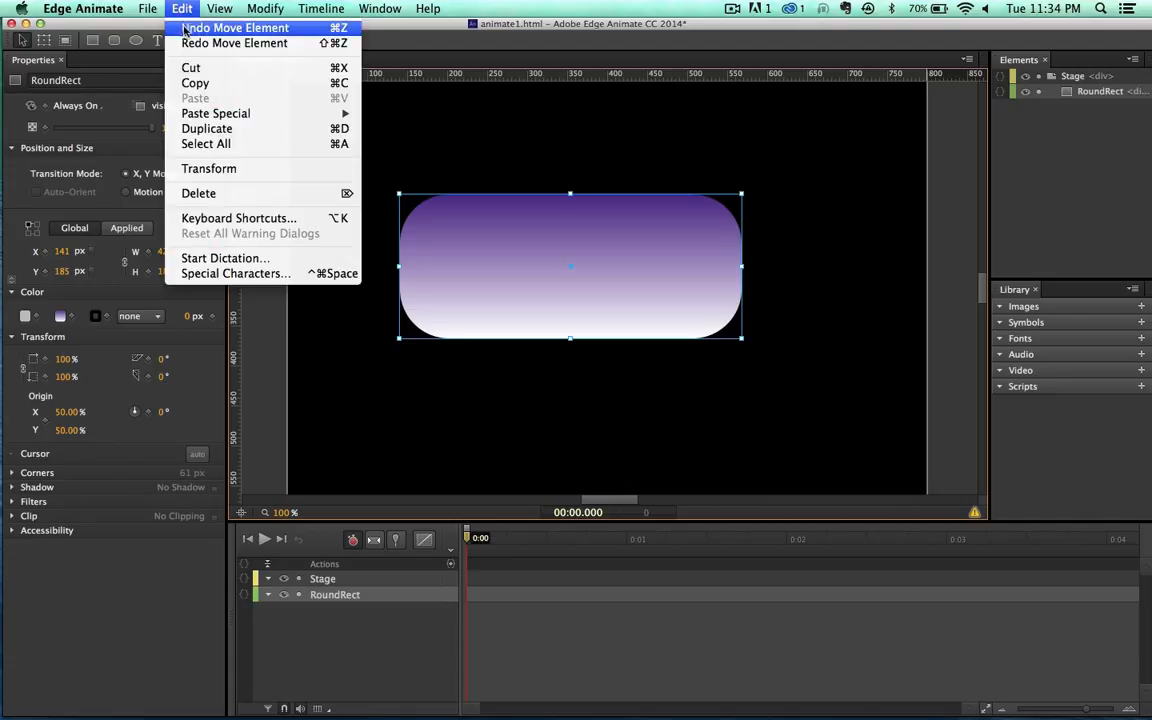
left_click(364, 402)
left_click_drag(483, 275, 512, 279)
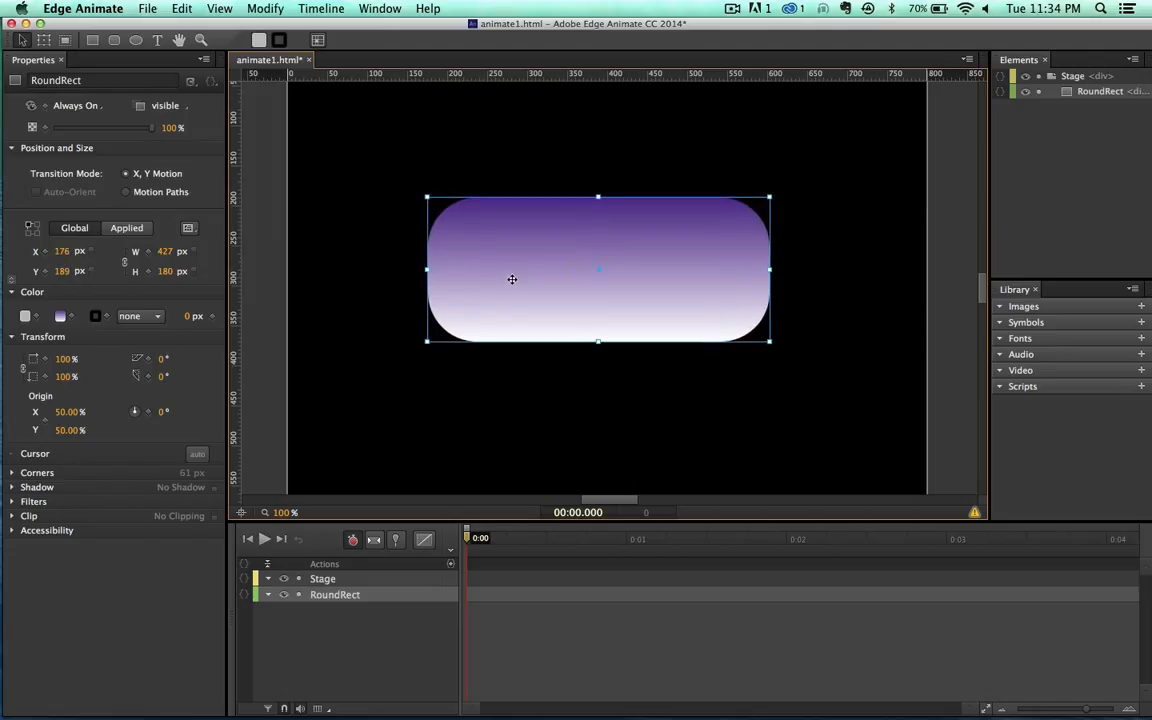
left_click(352, 540)
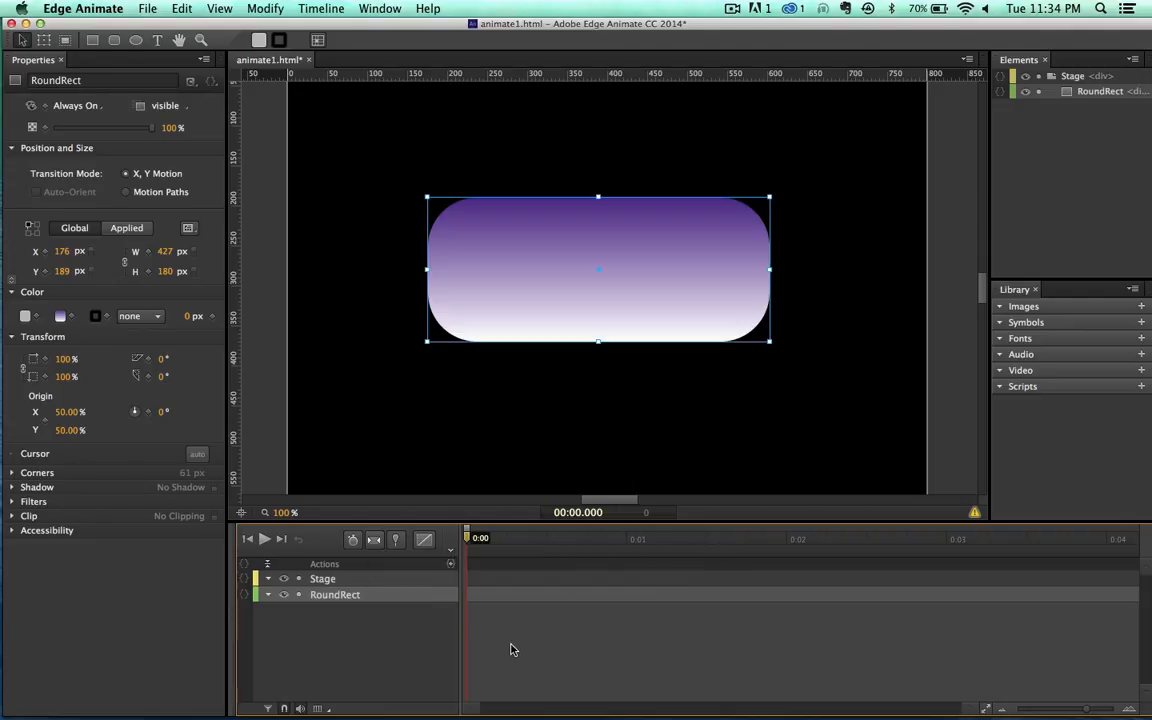
left_click_drag(519, 285, 529, 300)
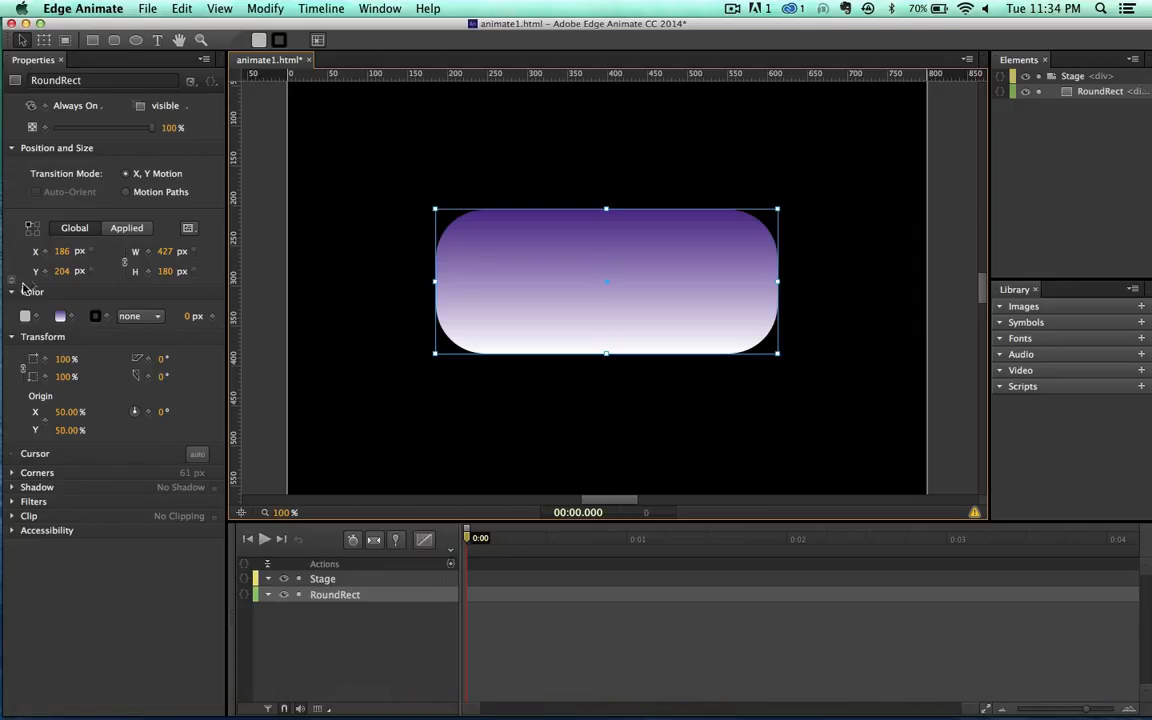
Add X and Y position keyframes for the rectangle manually at 0:00 and again at 0:01
left_click(44, 254)
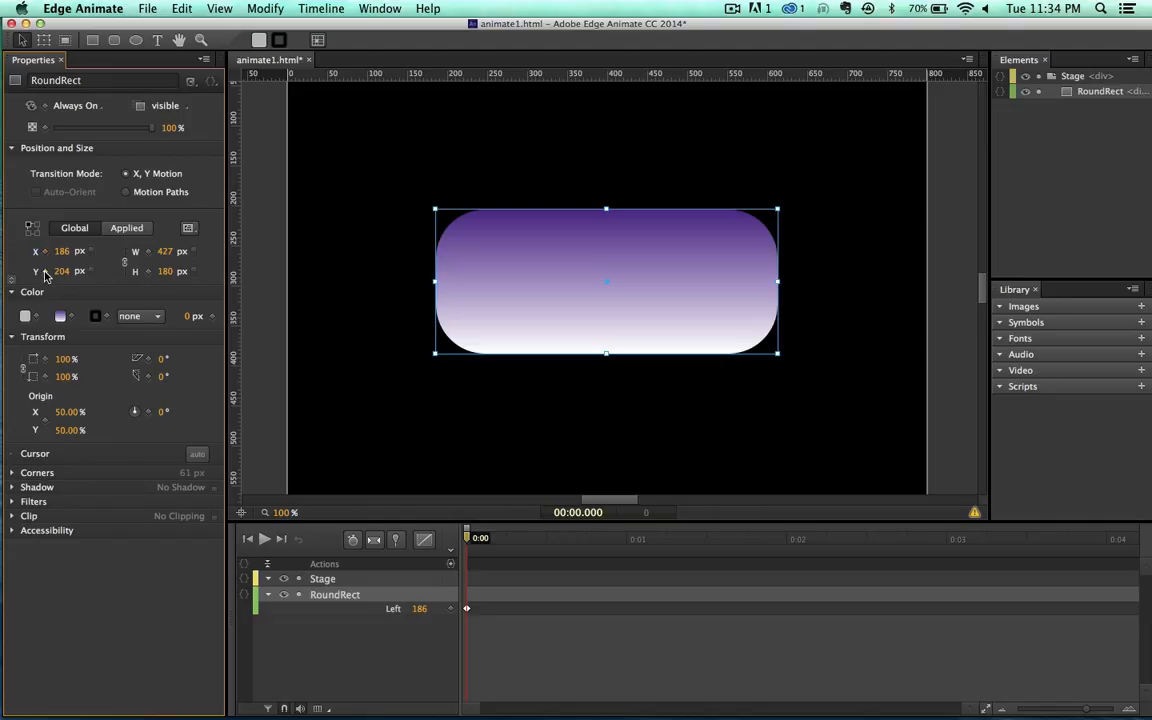
left_click(44, 272)
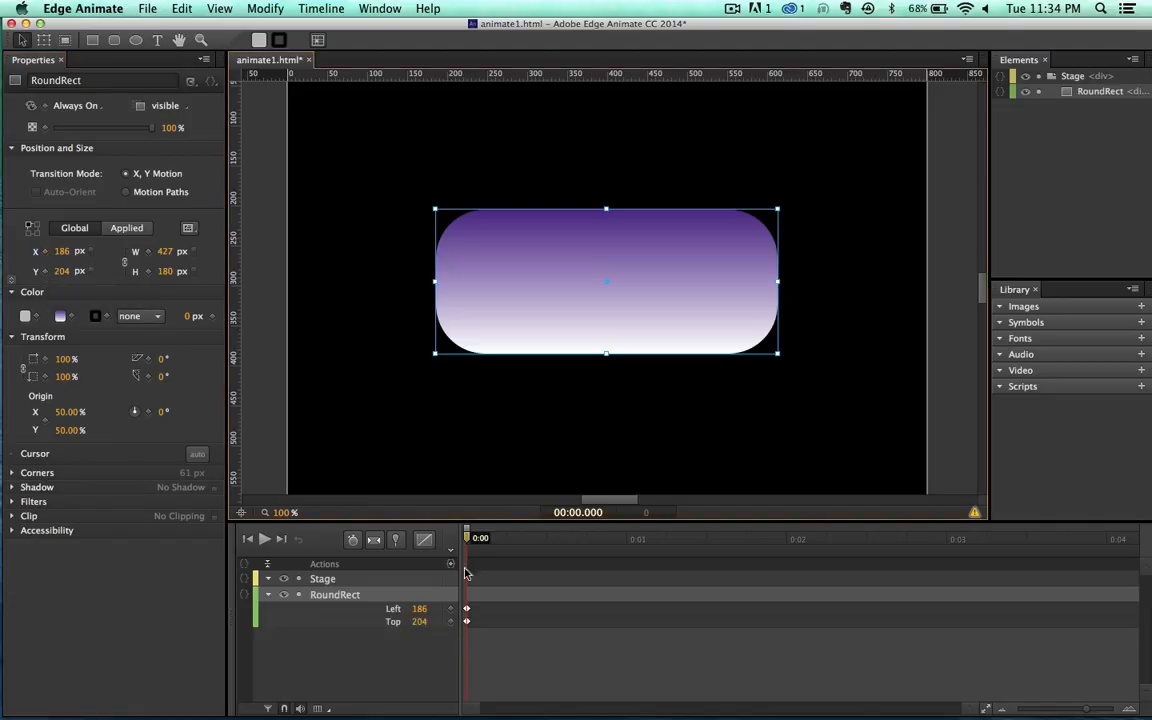
left_click_drag(466, 538, 627, 538)
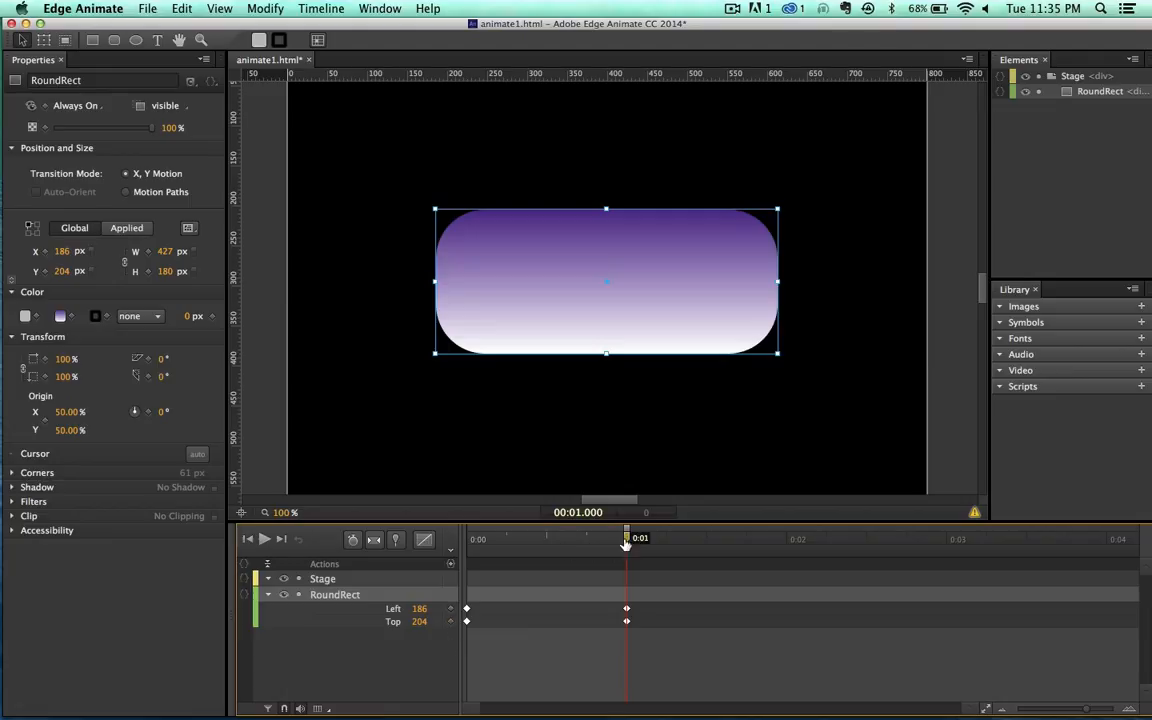
Preview the two identical position keyframes from 0:00 and stop playback at 0:01
mouse_move(581, 543)
left_mouse_down()
mouse_move(484, 537)
mouse_move(628, 537)
mouse_move(467, 537)
mouse_move(586, 537)
mouse_move(573, 537)
left_mouse_up()
left_click(465, 540)
key("space")
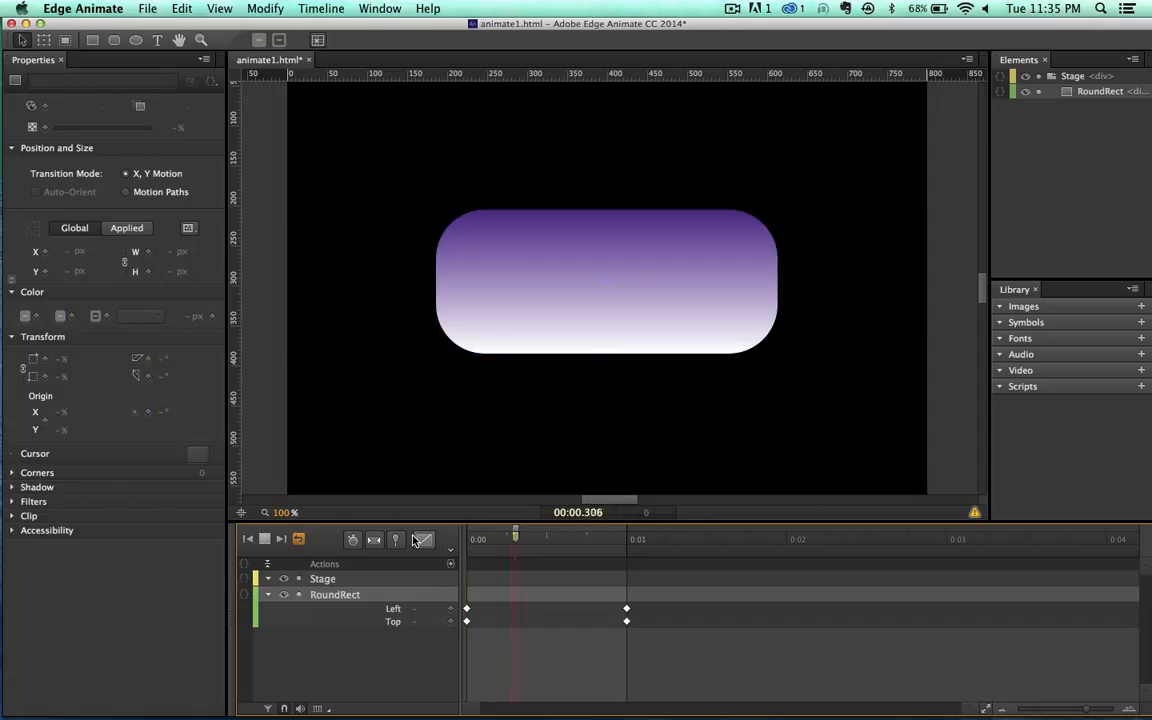
key("space")
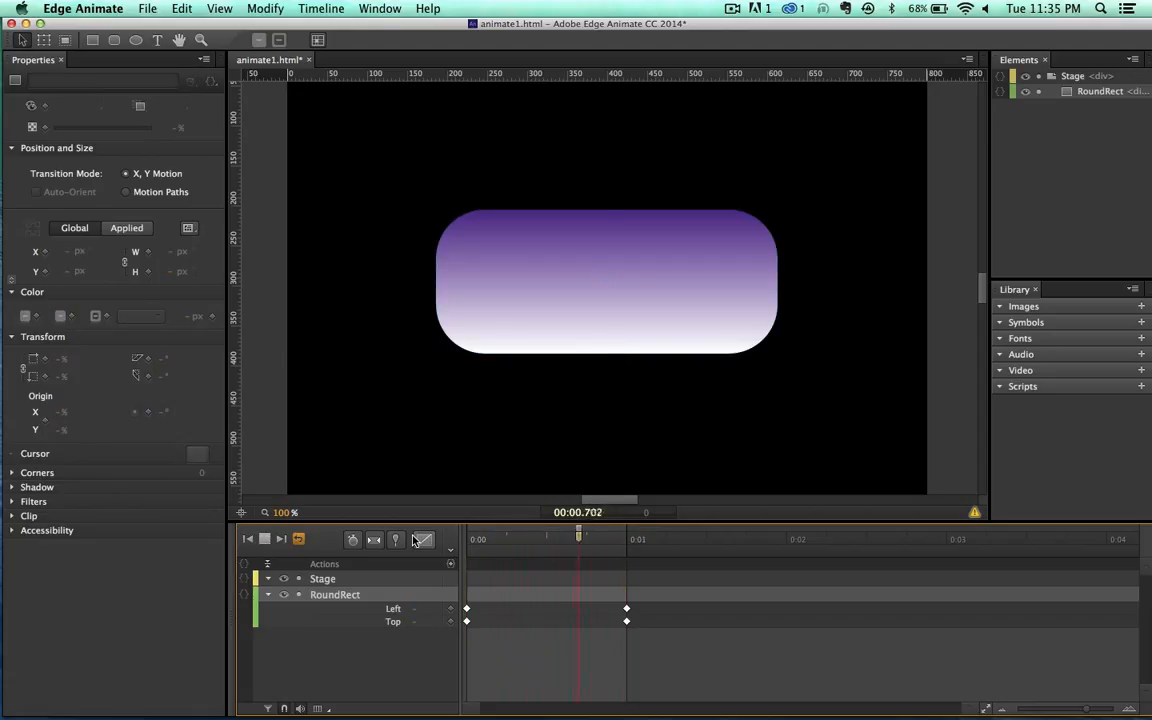
key("space")
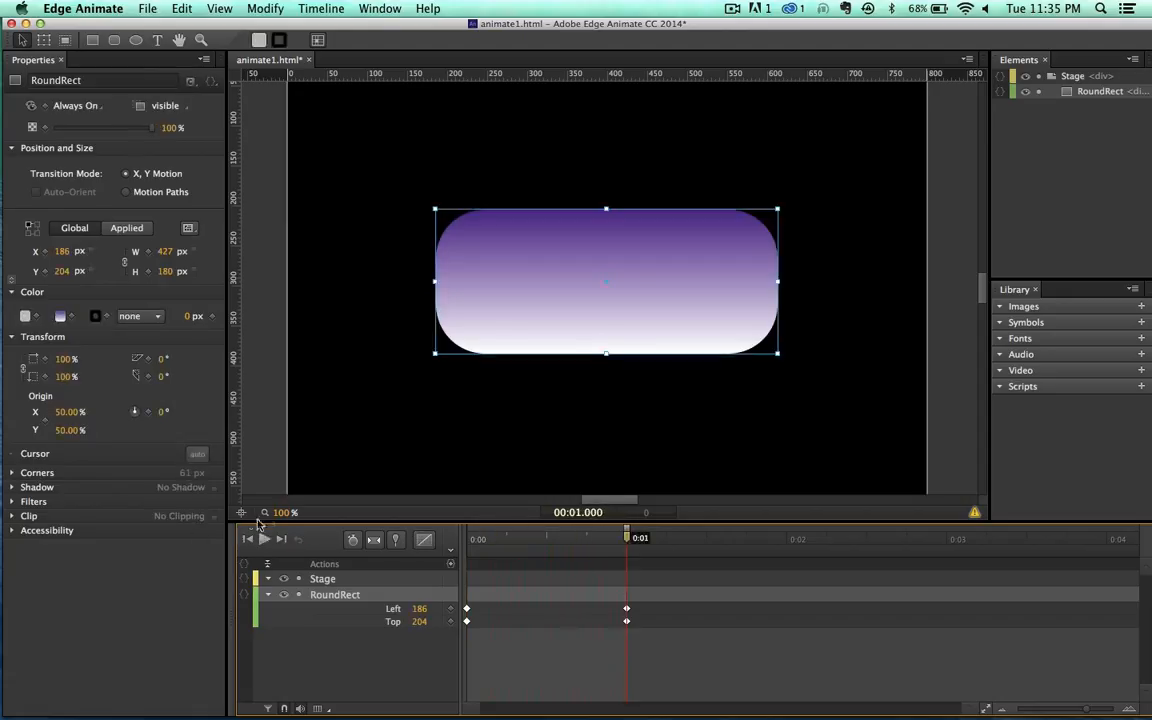
key("space")
Set the rectangle's Left to about 388 px and Top to about 455 px at the 0:01 keyframes
left_click_drag(420, 608, 586, 617)
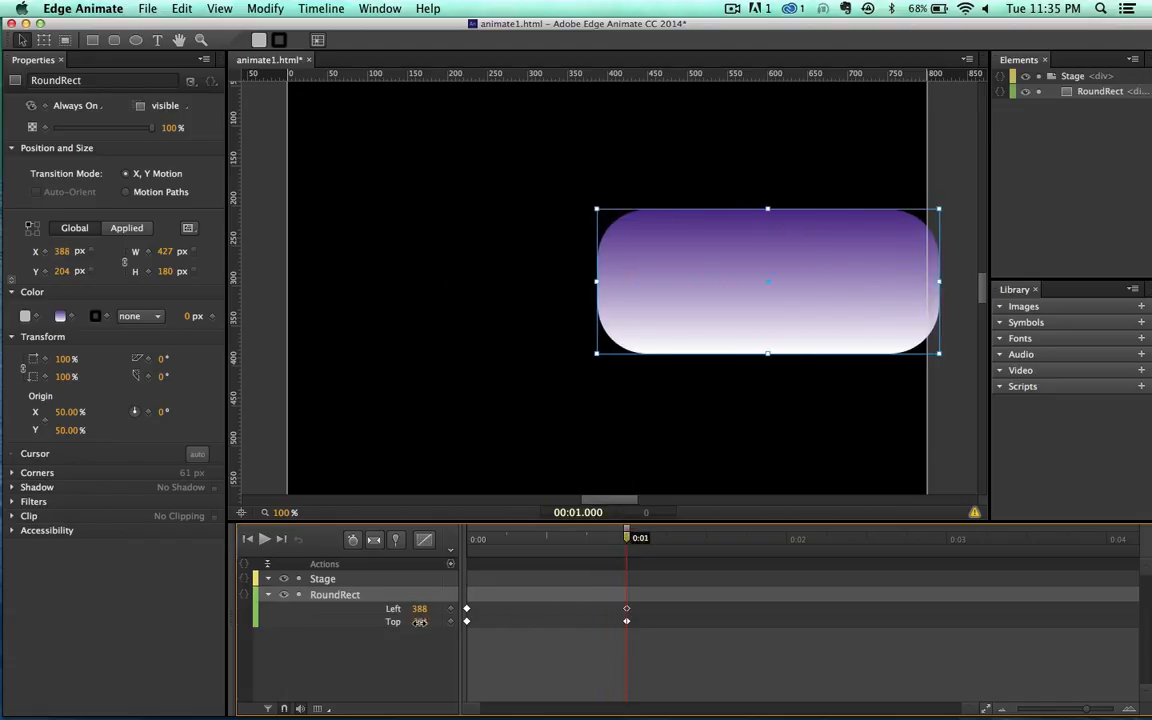
left_click_drag(420, 621, 597, 642)
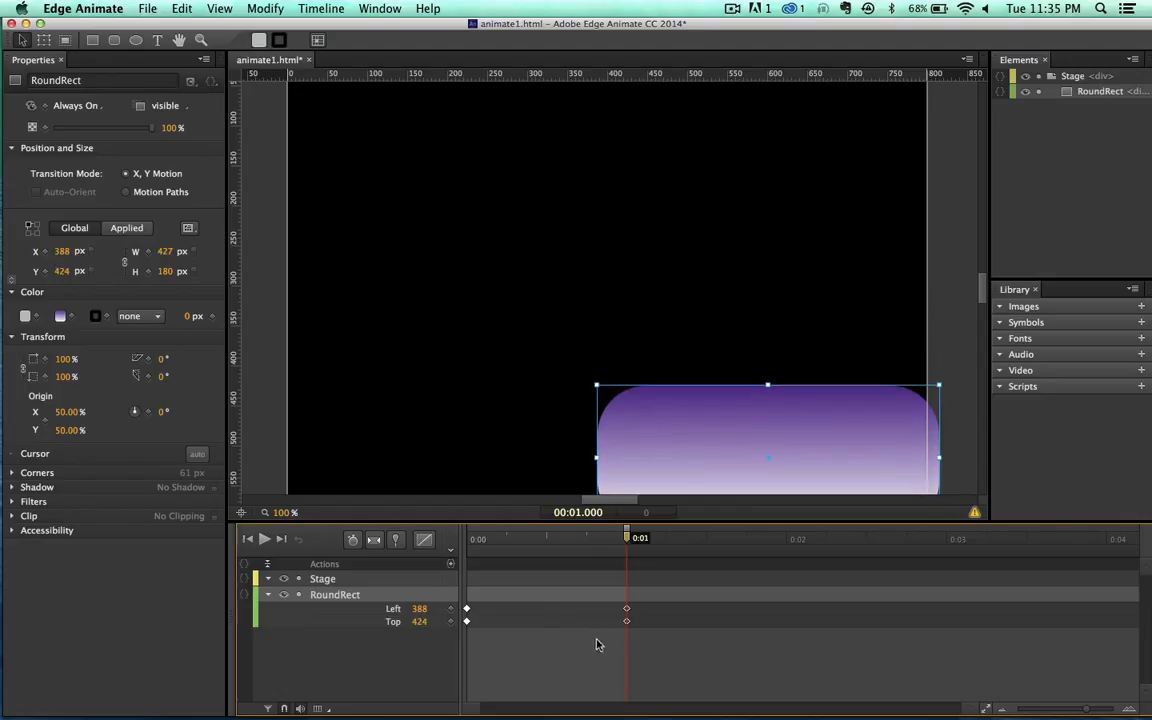
left_click_drag(419, 621, 445, 623)
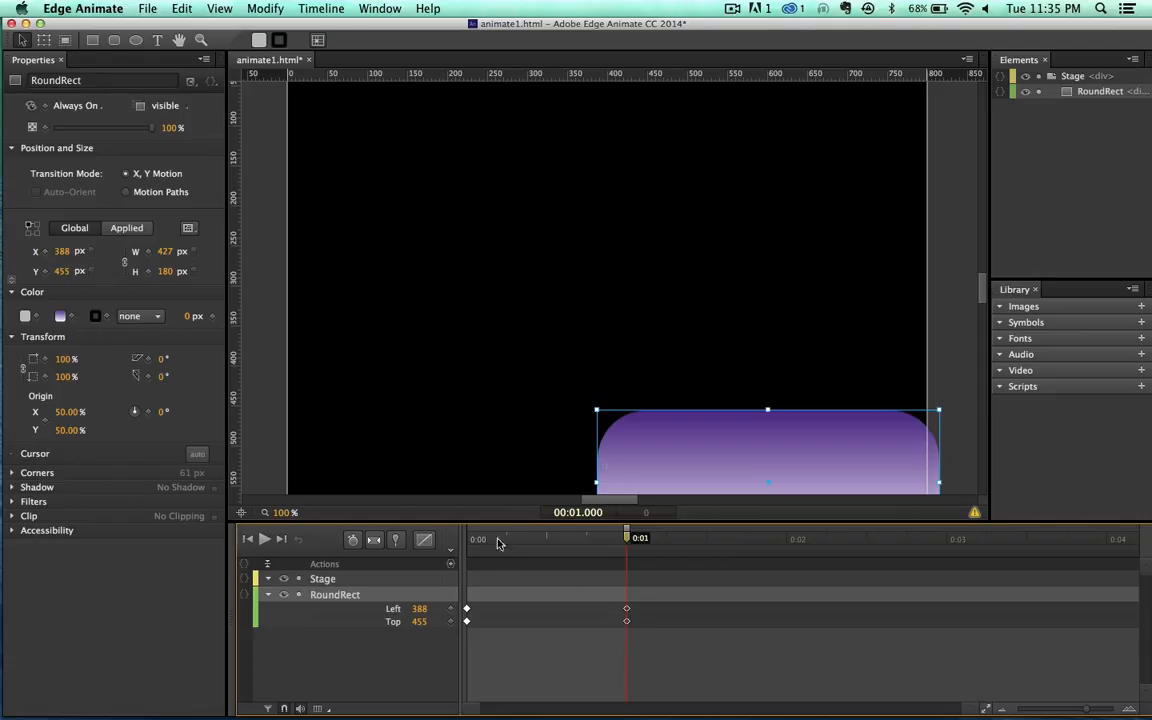
Preview the rectangle's position change without transitions and return the playhead to 0:00
left_click_drag(499, 543, 421, 542)
key("space")
left_click_drag(490, 540, 430, 480)
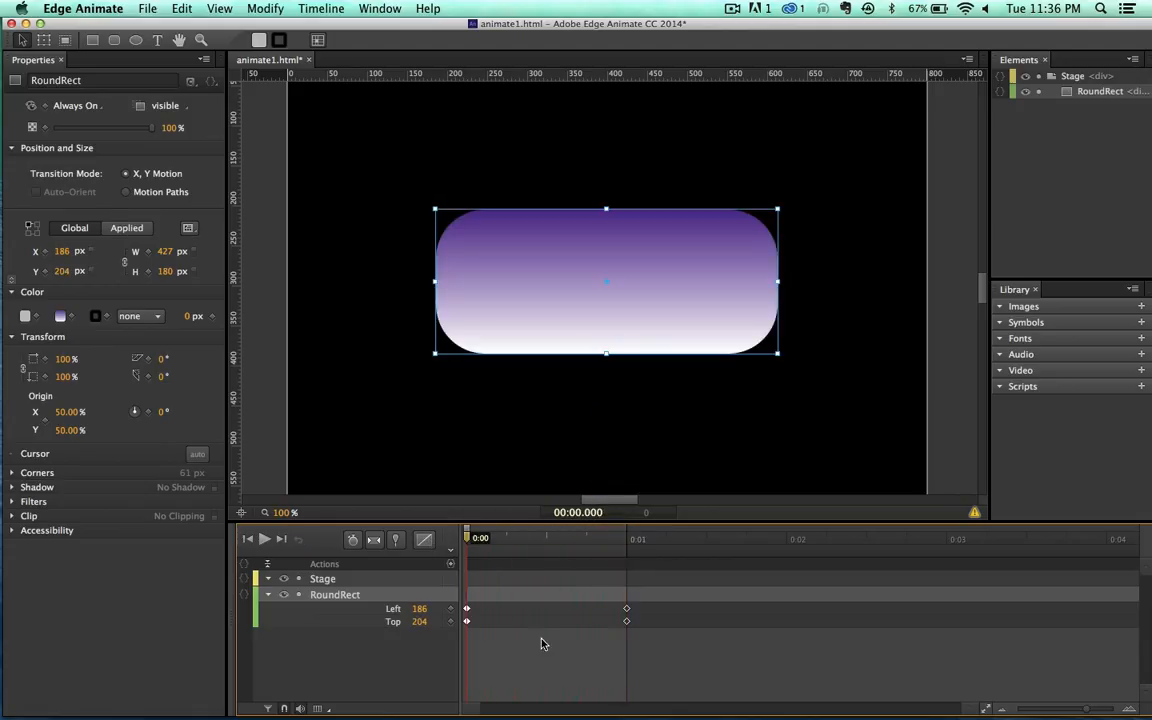
Create transitions to the Left and Top keyframes at 0:01 and preview the rectangle's motion
left_click(618, 669)
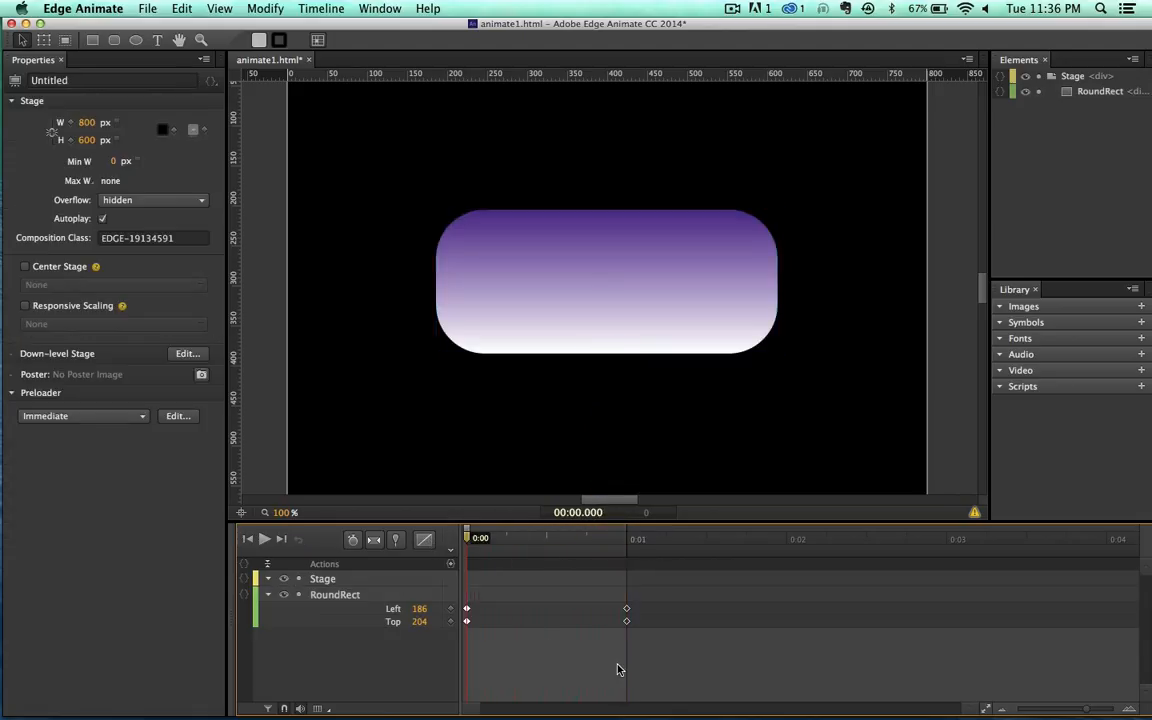
right_click(626, 612)
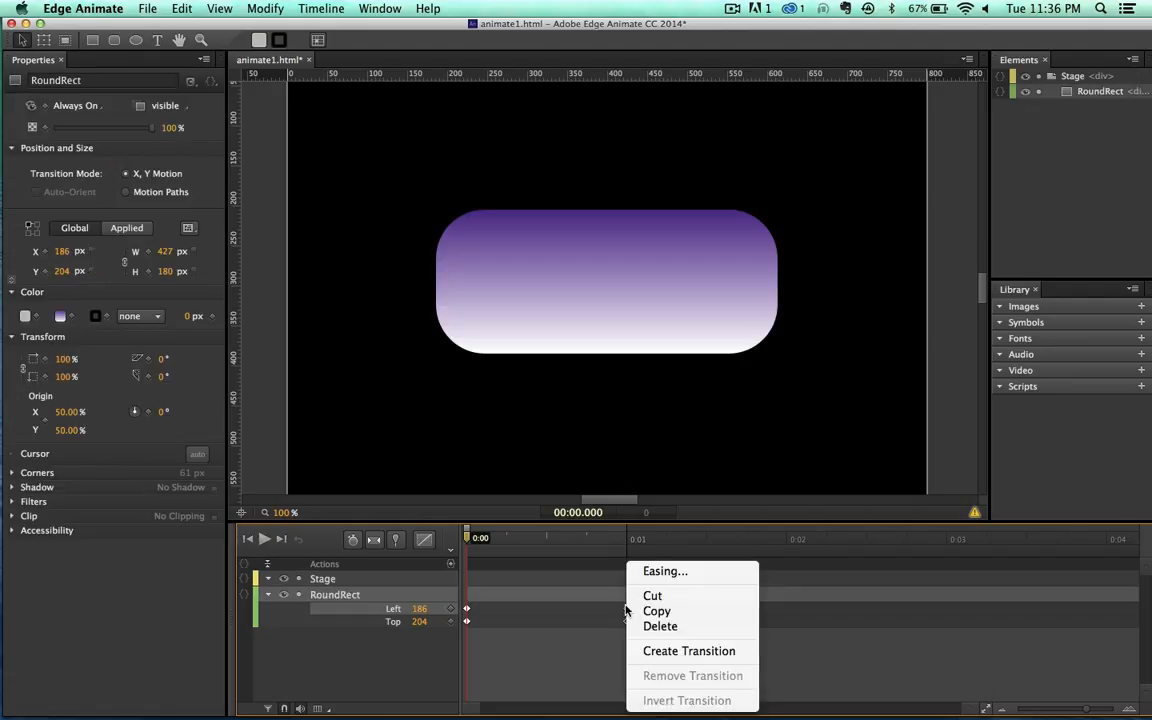
left_click(647, 654)
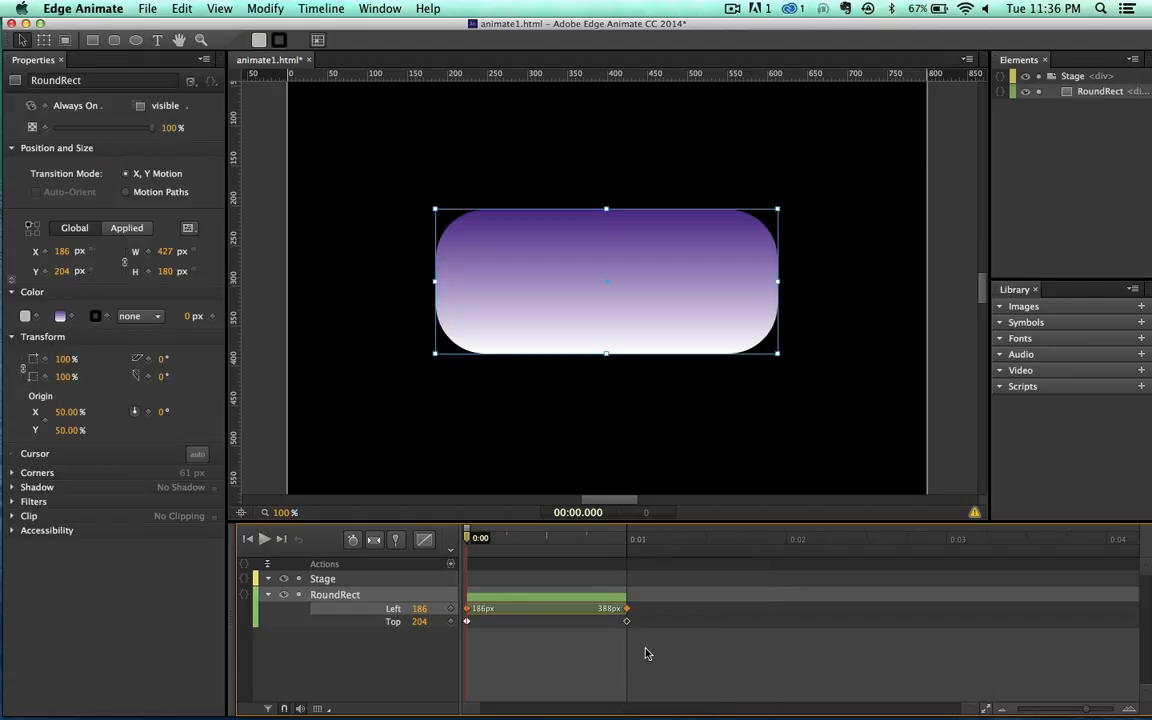
right_click(625, 622)
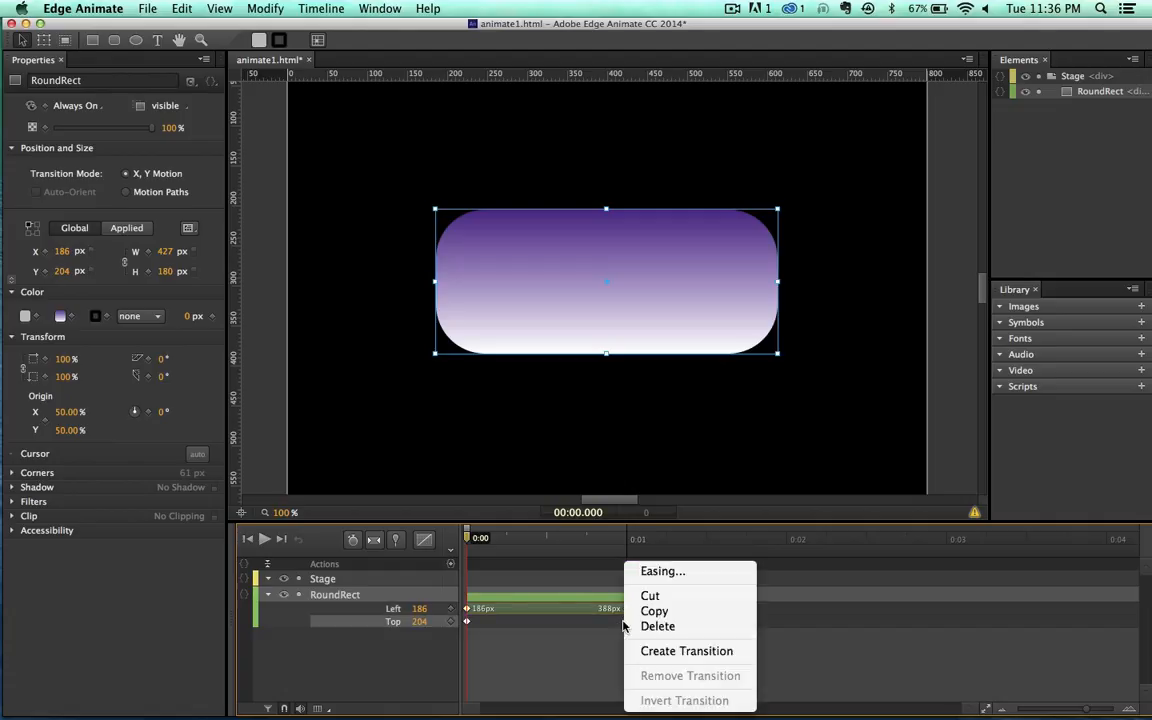
left_click(642, 654)
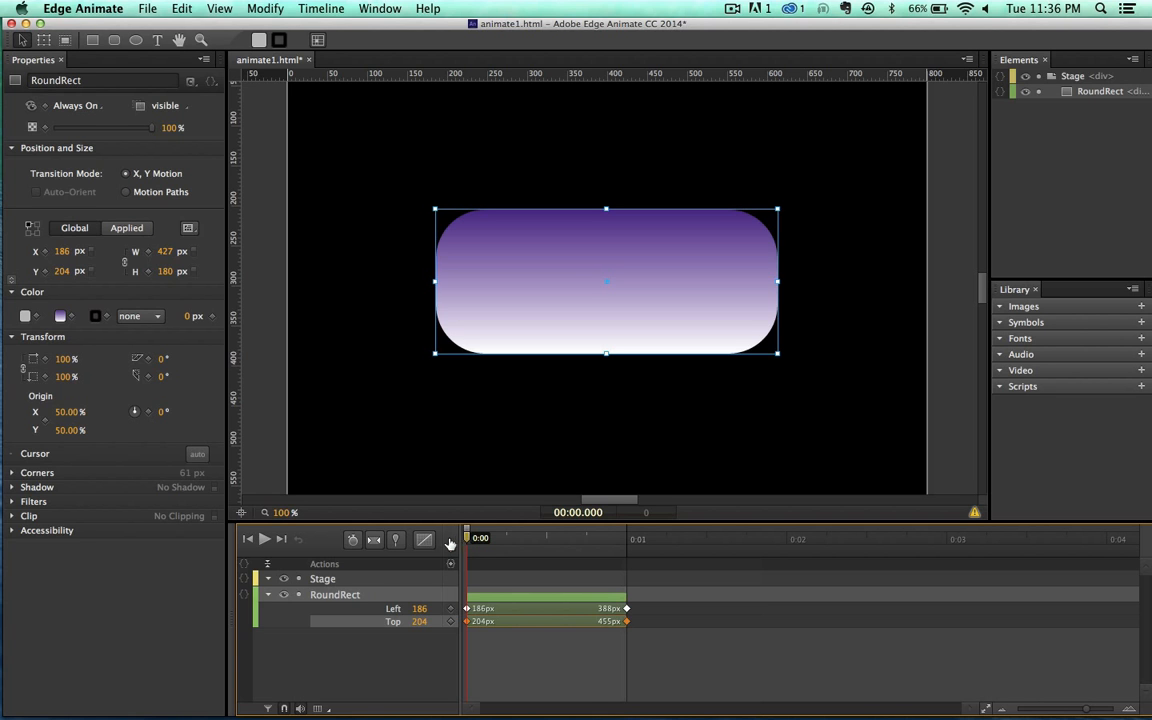
key("space")
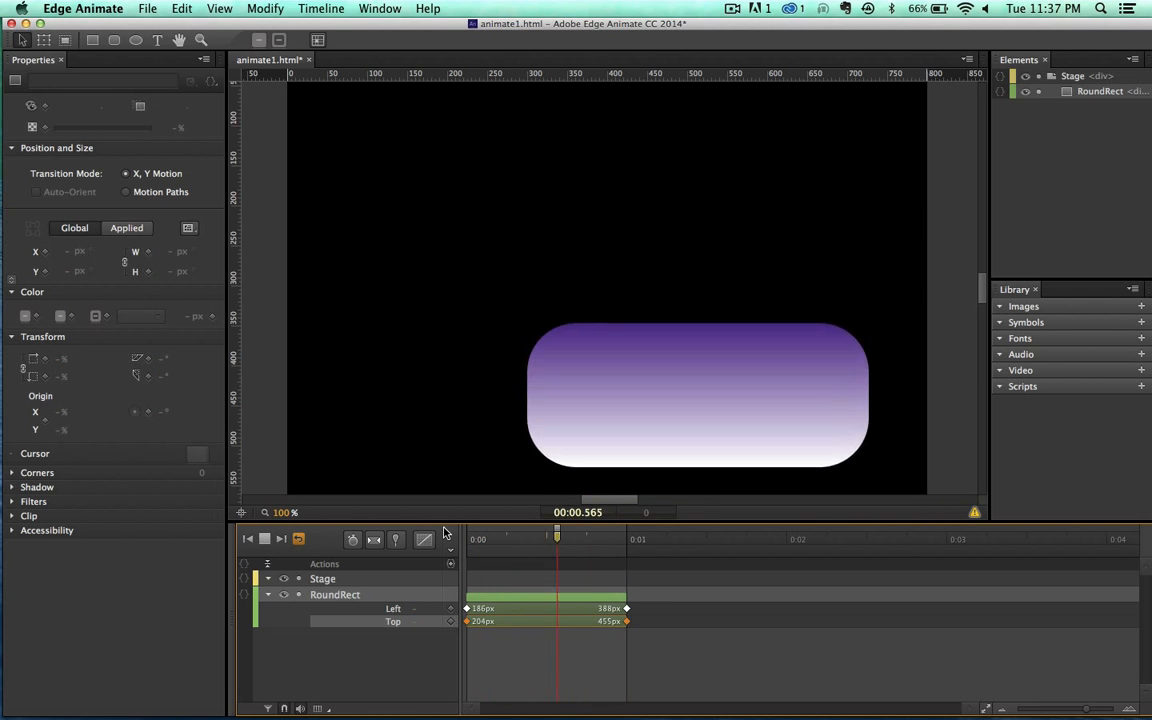
key("space")
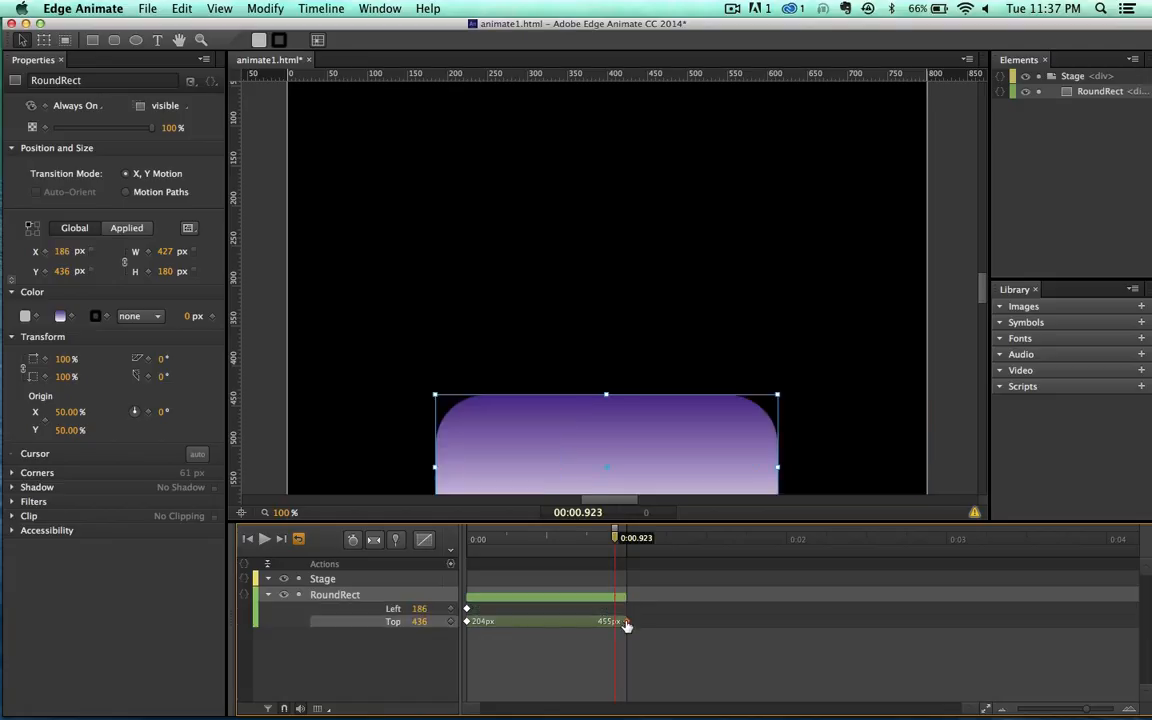
Delete the rectangle's Left and Top keyframes at 0:01 and enable Auto-Keyframe and Auto-Transition modes at 0:00
key("Delete")
left_click_drag(505, 543, 467, 540)
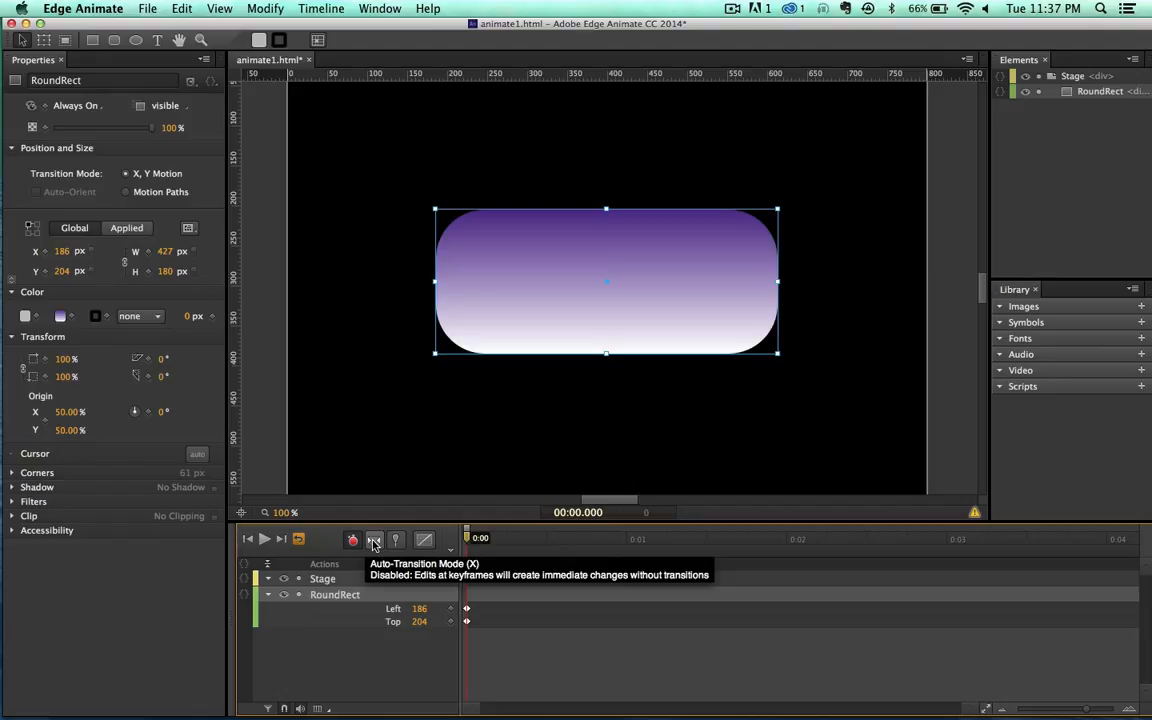
left_click(373, 541)
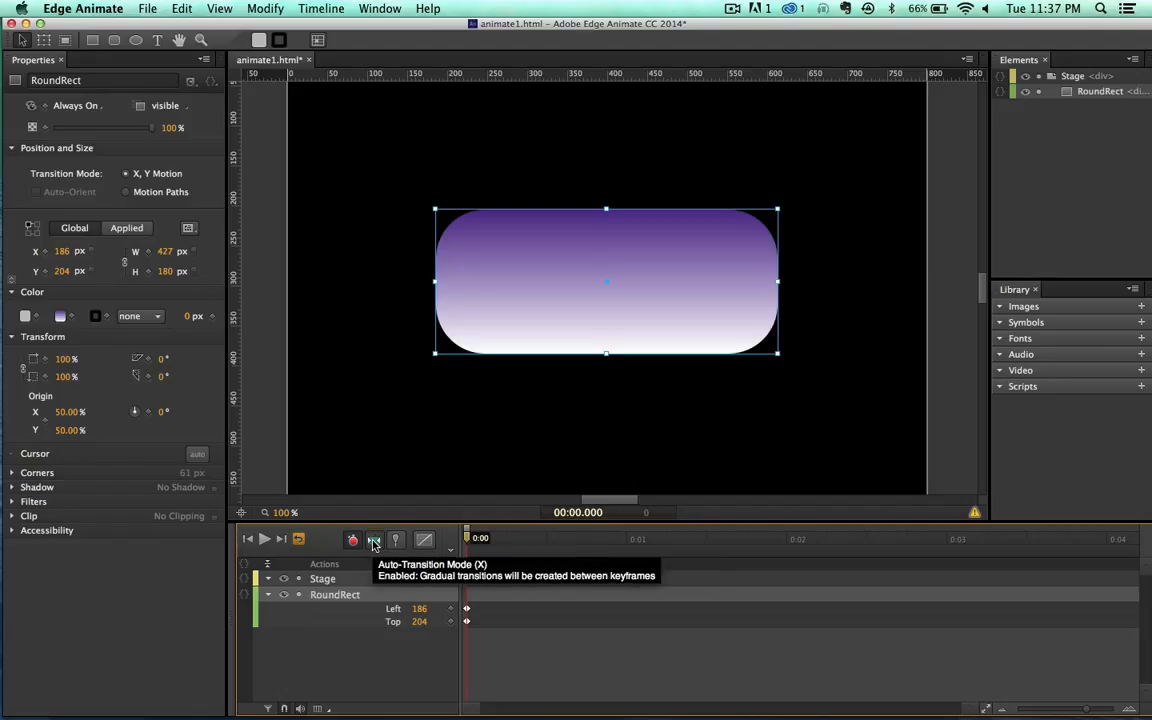
Animate the rectangle to about X 422 px, Y -31 px at 0:01, preview the motion and return to 0:00
left_click(627, 540)
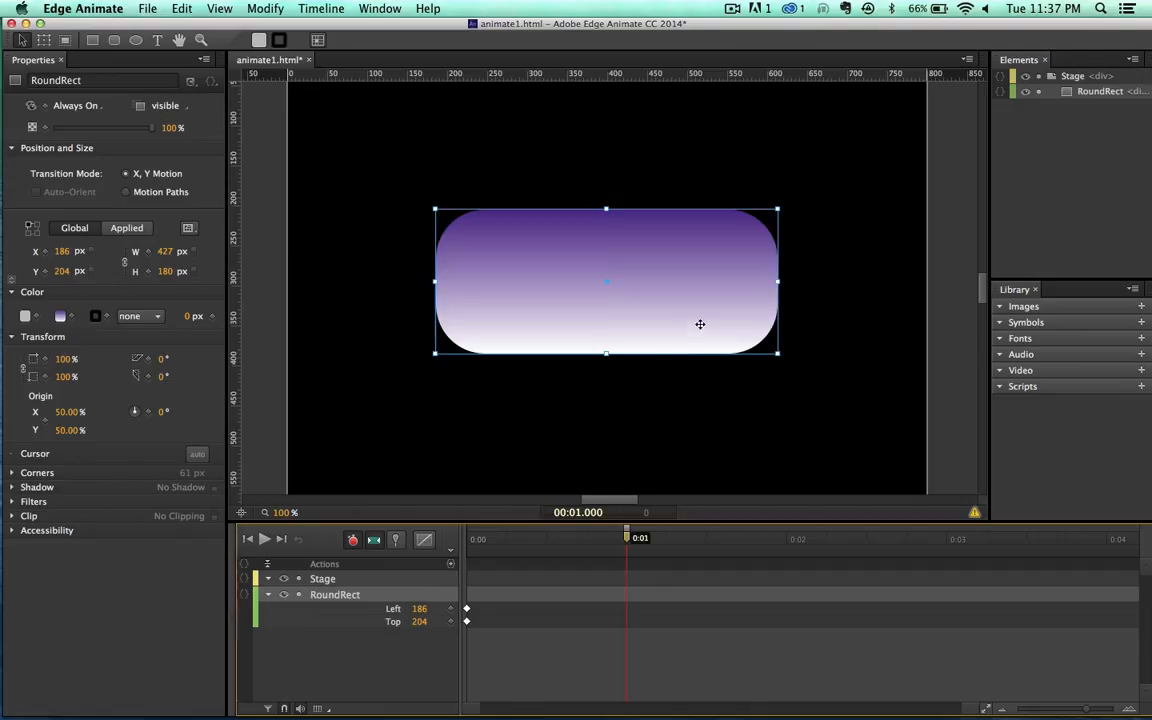
left_click_drag(700, 324, 888, 136)
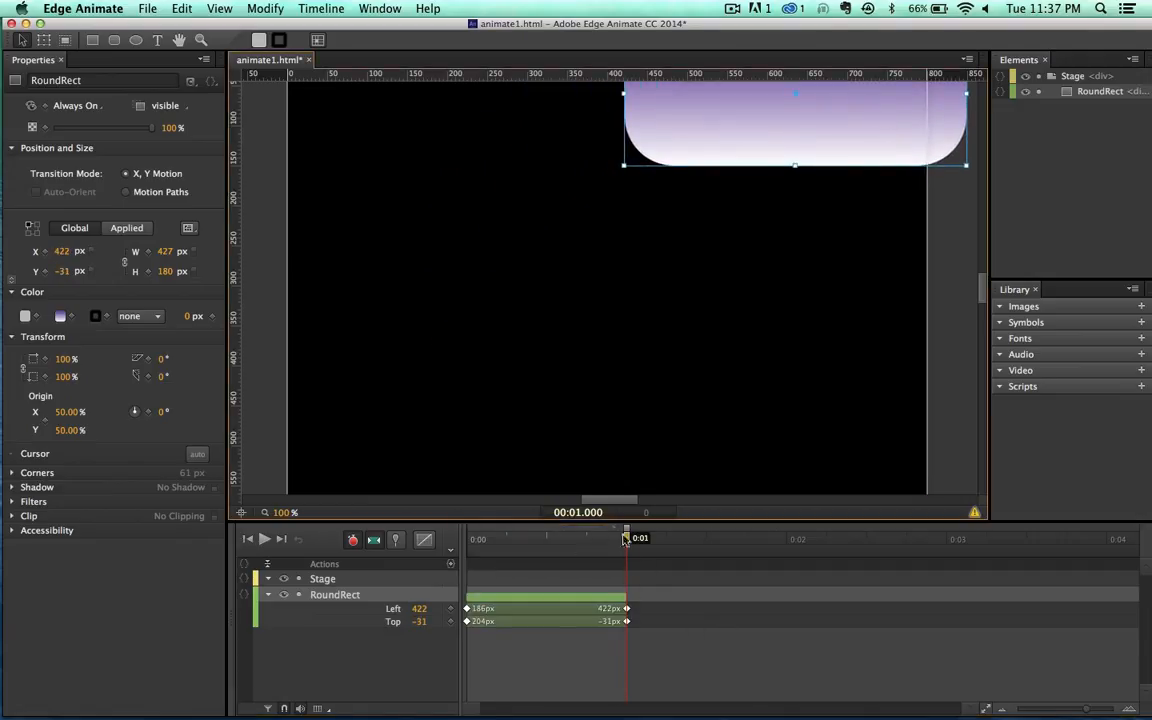
left_click_drag(627, 540, 466, 540)
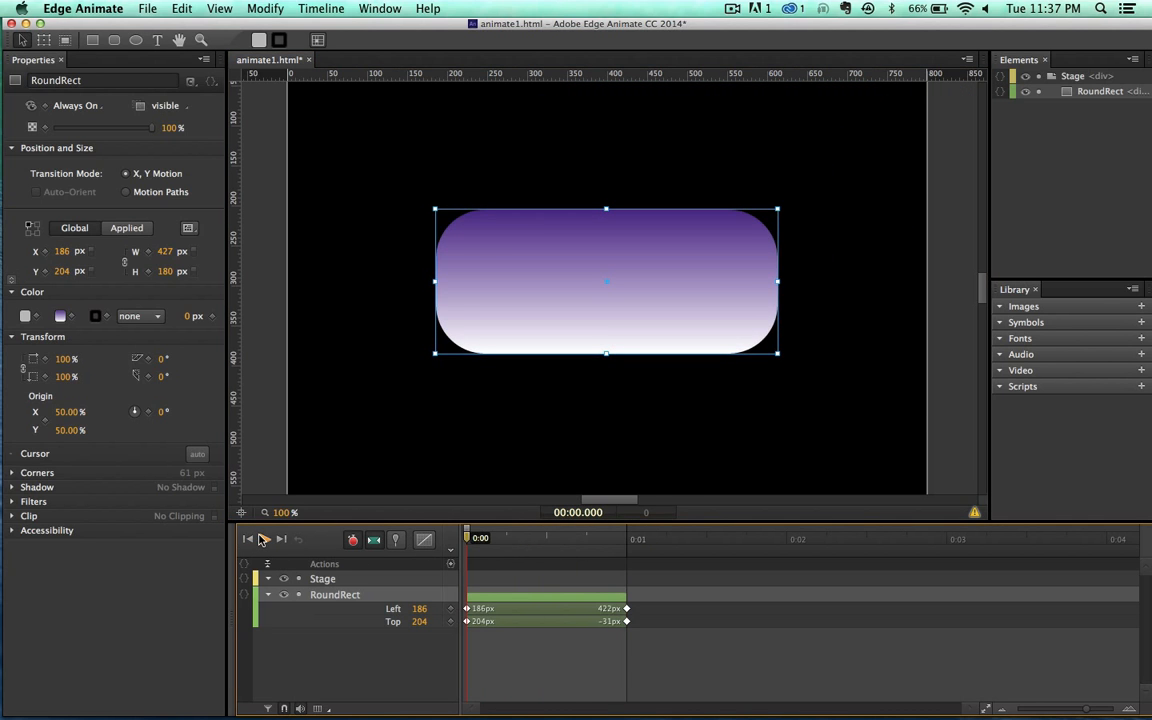
left_click(263, 540)
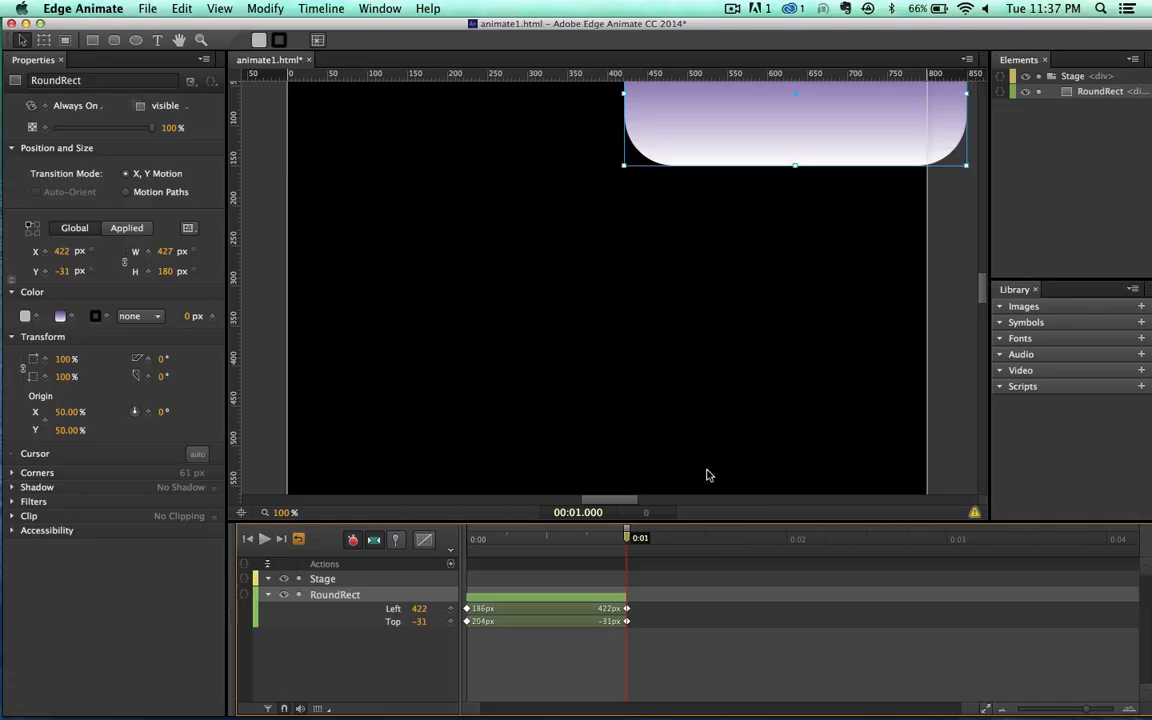
left_click_drag(627, 540, 443, 542)
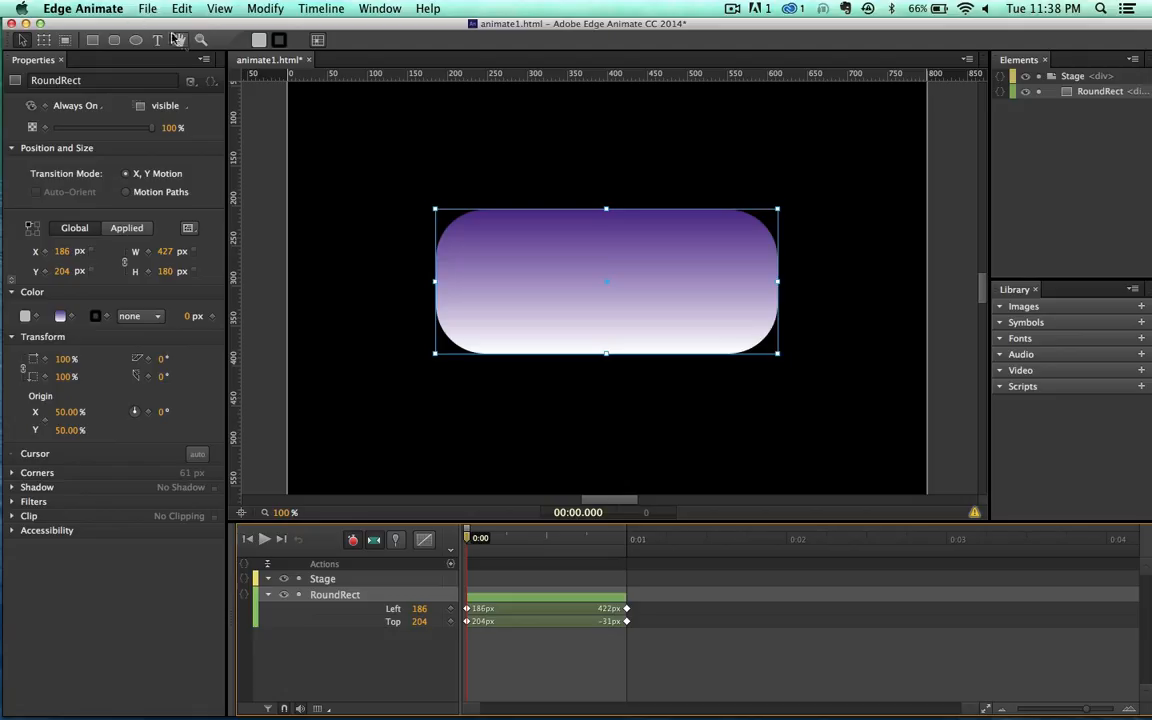
Play the rectangle's position animation on the timeline from 0:00
left_click(145, 9)
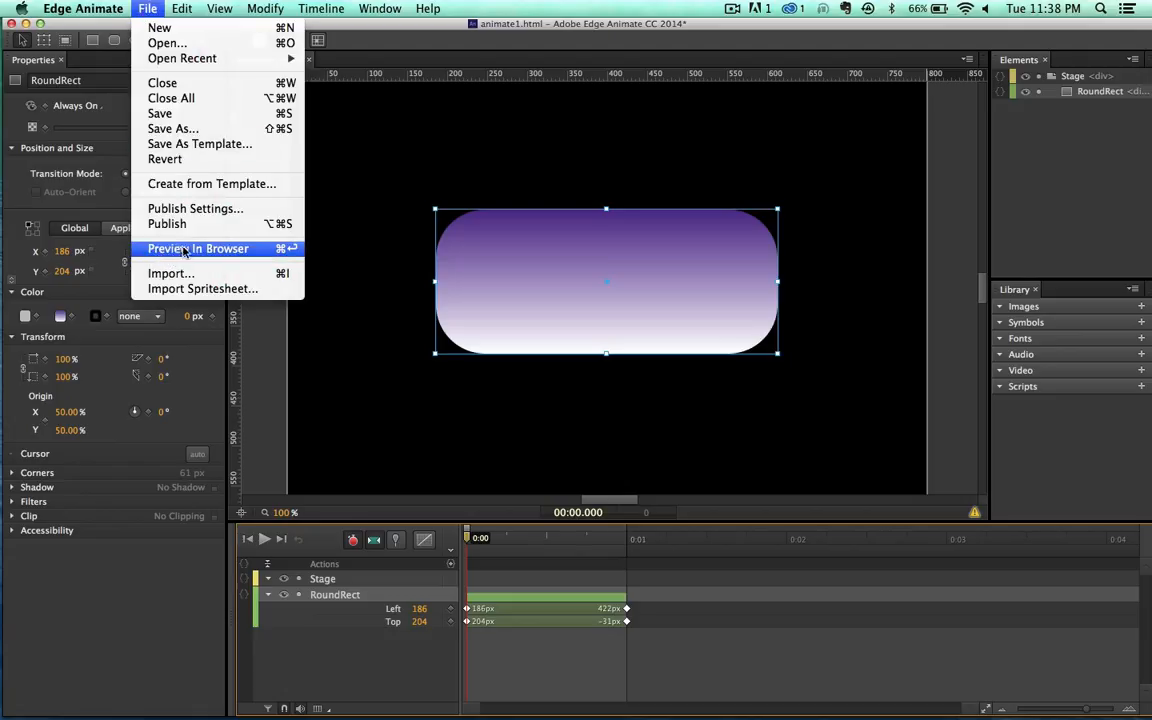
left_click(345, 240)
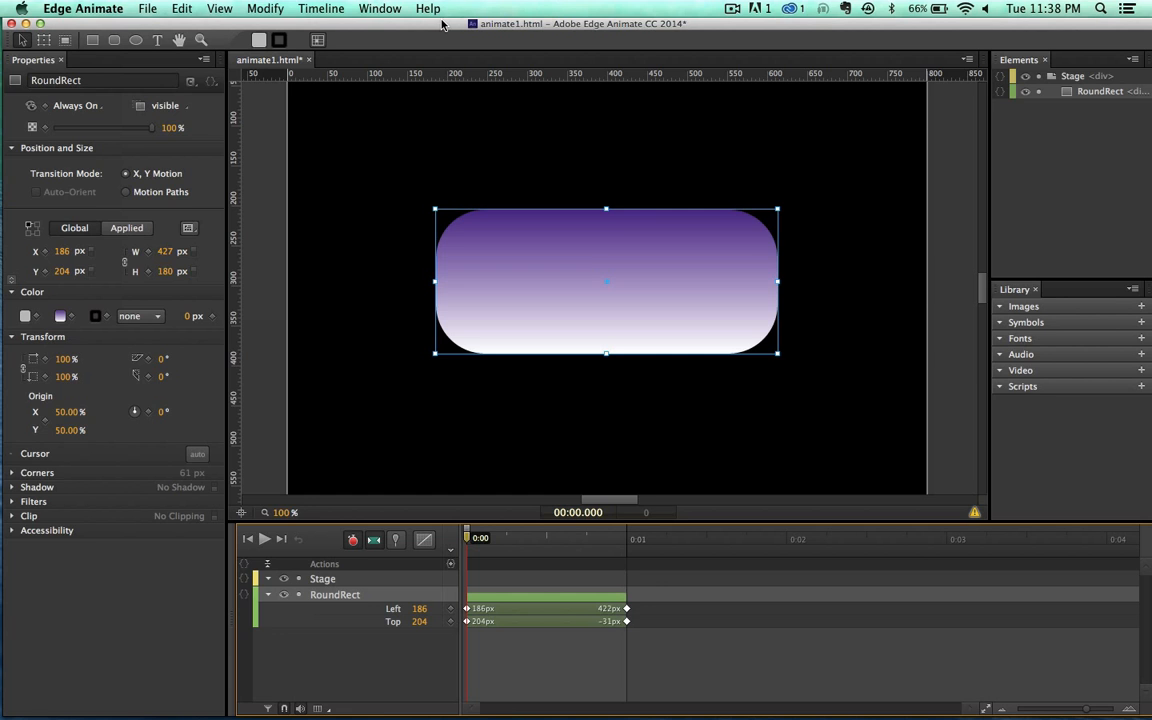
mouse_move(441, 21)
left_mouse_down()
mouse_move(467, 21)
mouse_move(456, 23)
left_mouse_up()
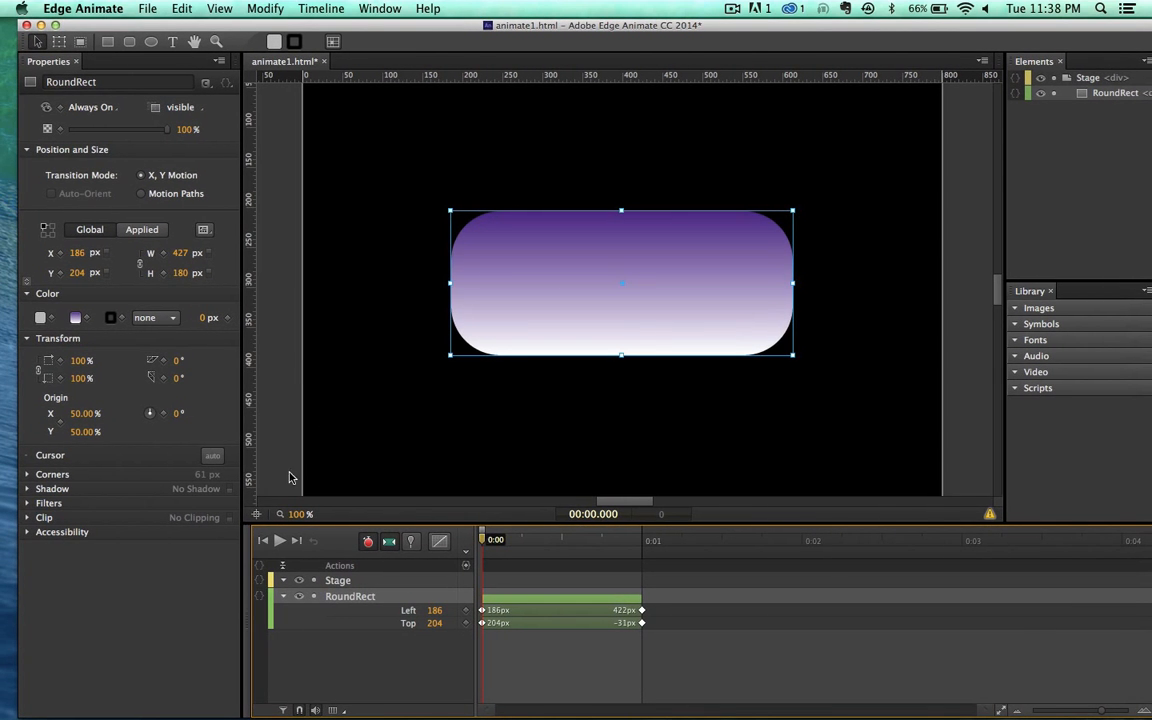
left_click(277, 540)
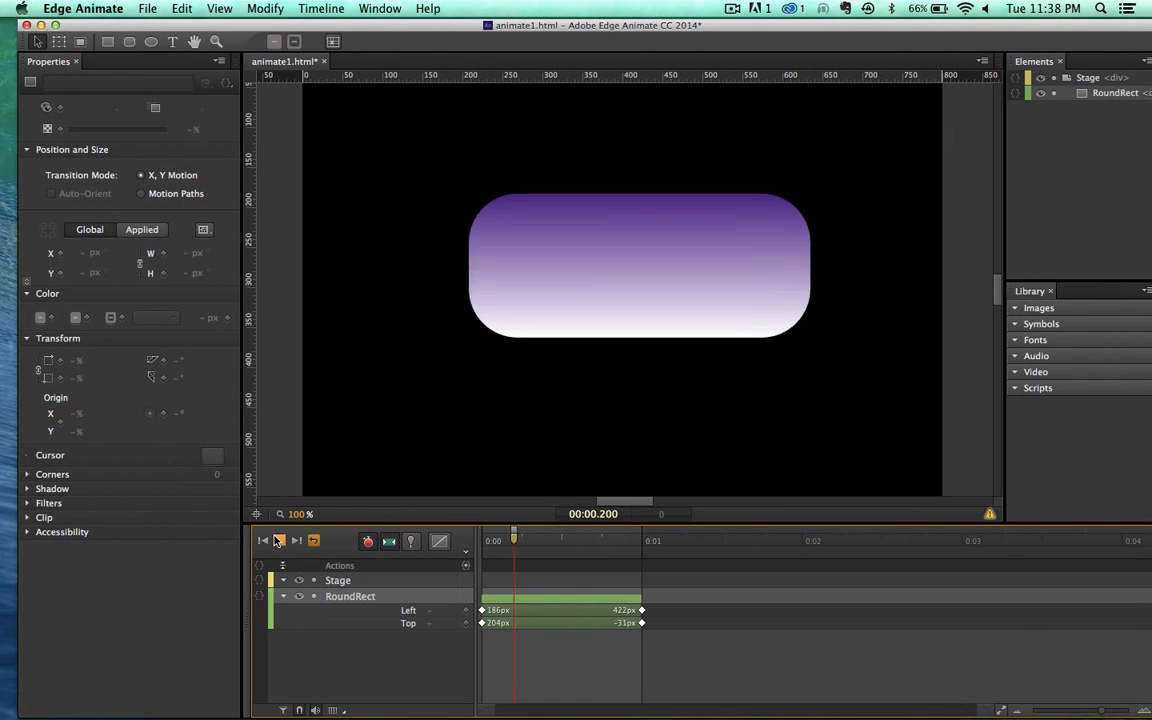
left_click(277, 540)
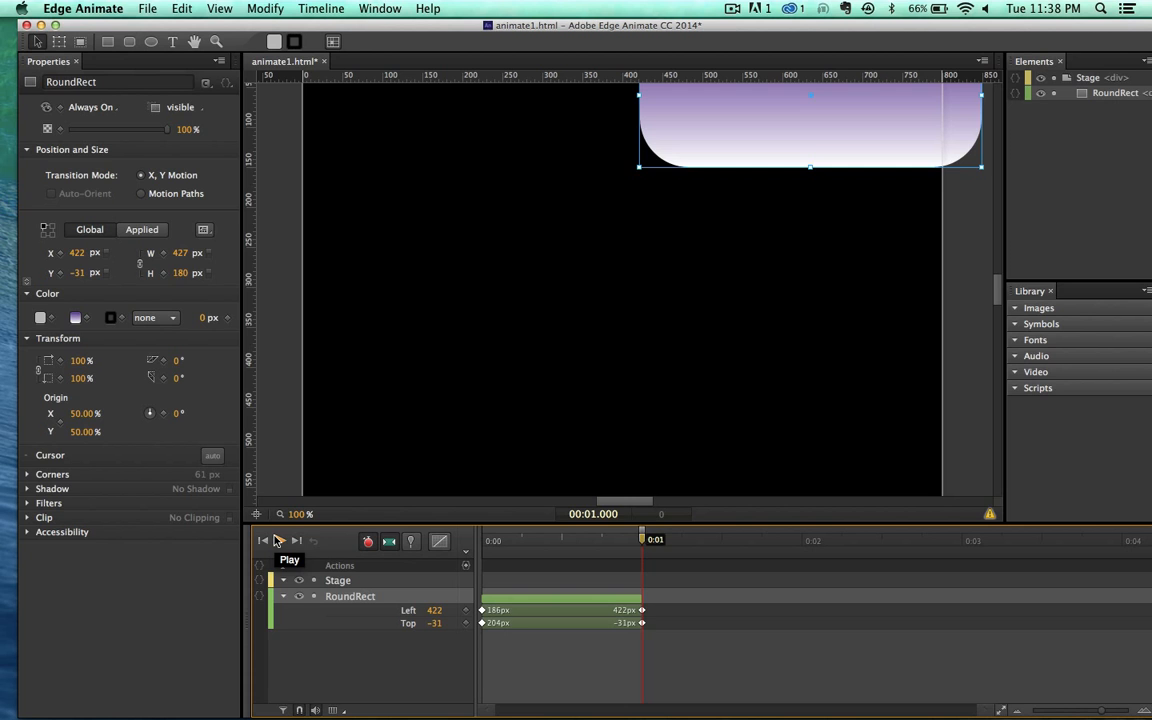
Preview the composition in the browser, reload the page to replay the animation, and close the preview
key("super+Return")
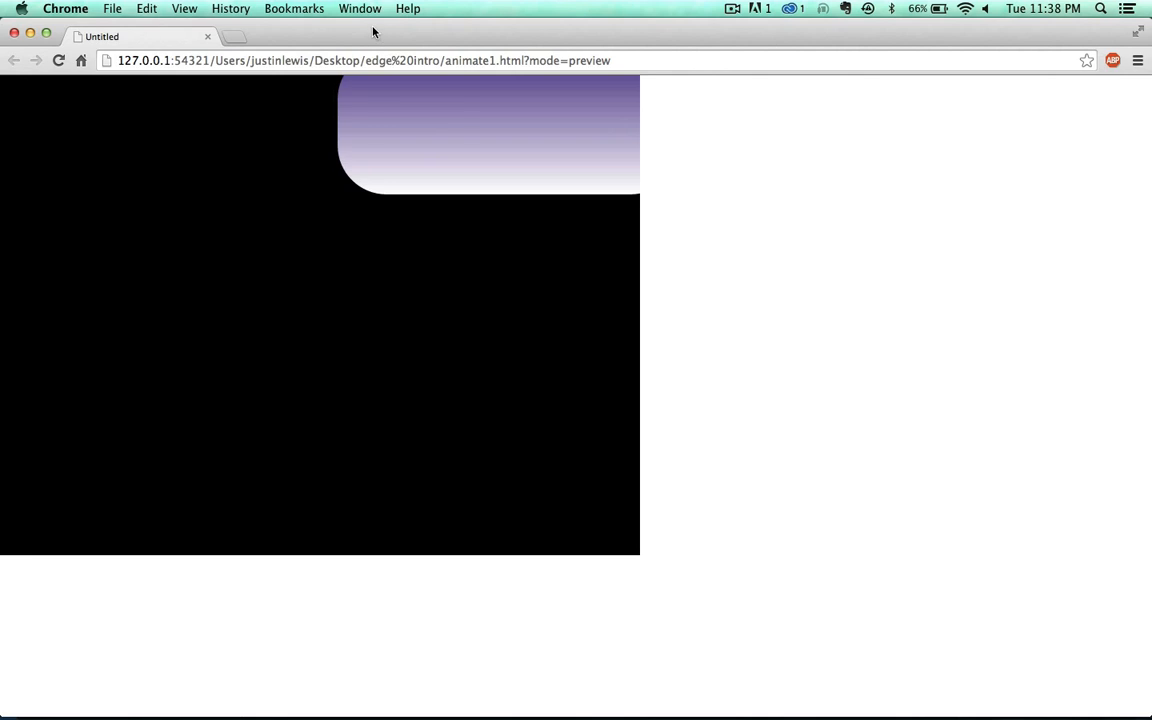
mouse_move(373, 32)
left_mouse_down()
mouse_move(404, 33)
mouse_move(375, 33)
left_mouse_up()
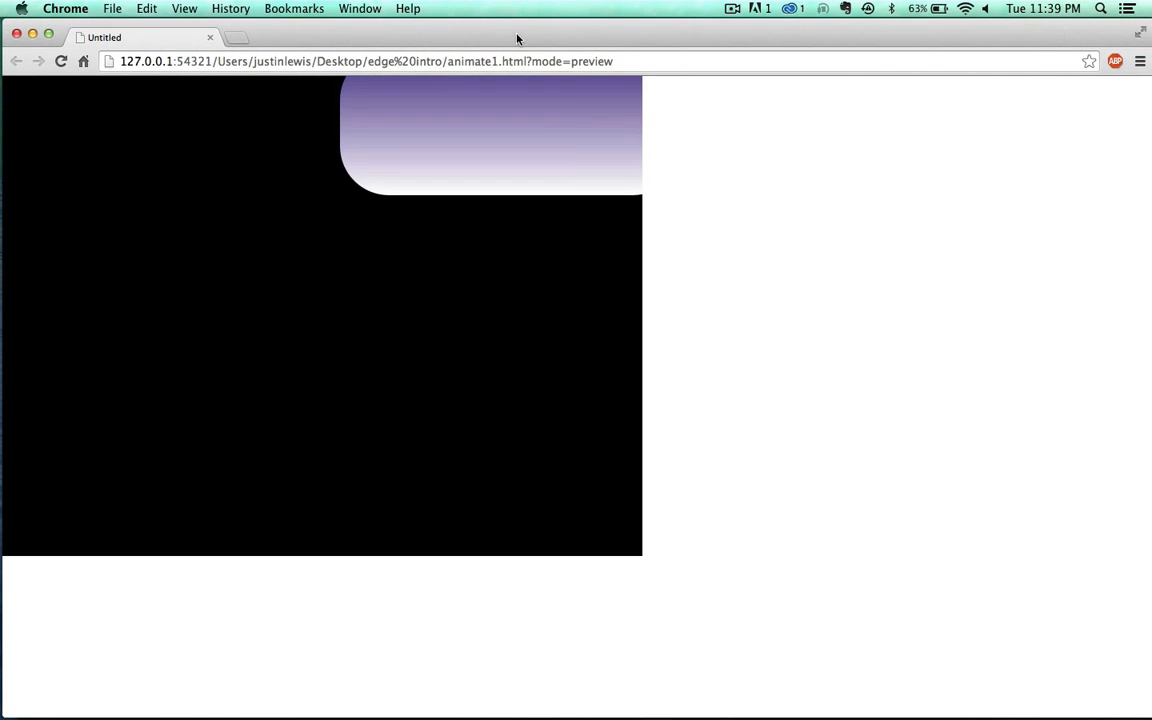
left_click(60, 62)
left_click(60, 63)
left_click(16, 35)
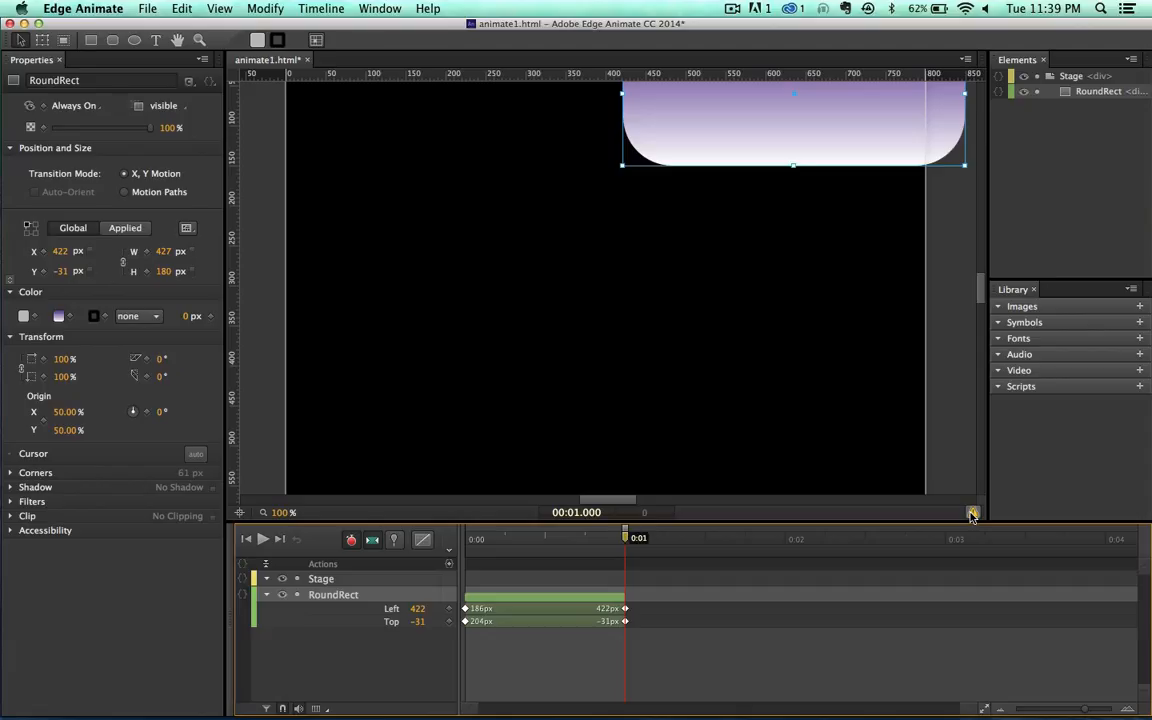
Examine the composition's browser-compatibility notification and dismiss it
left_click(972, 514)
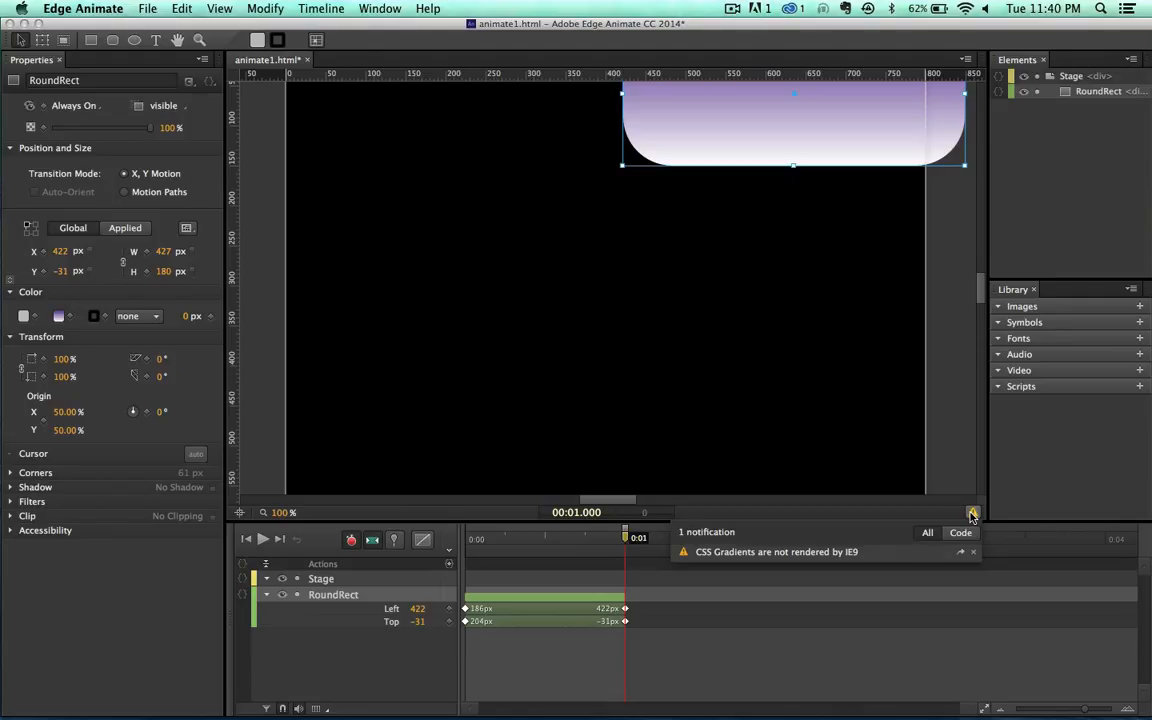
left_click(972, 514)
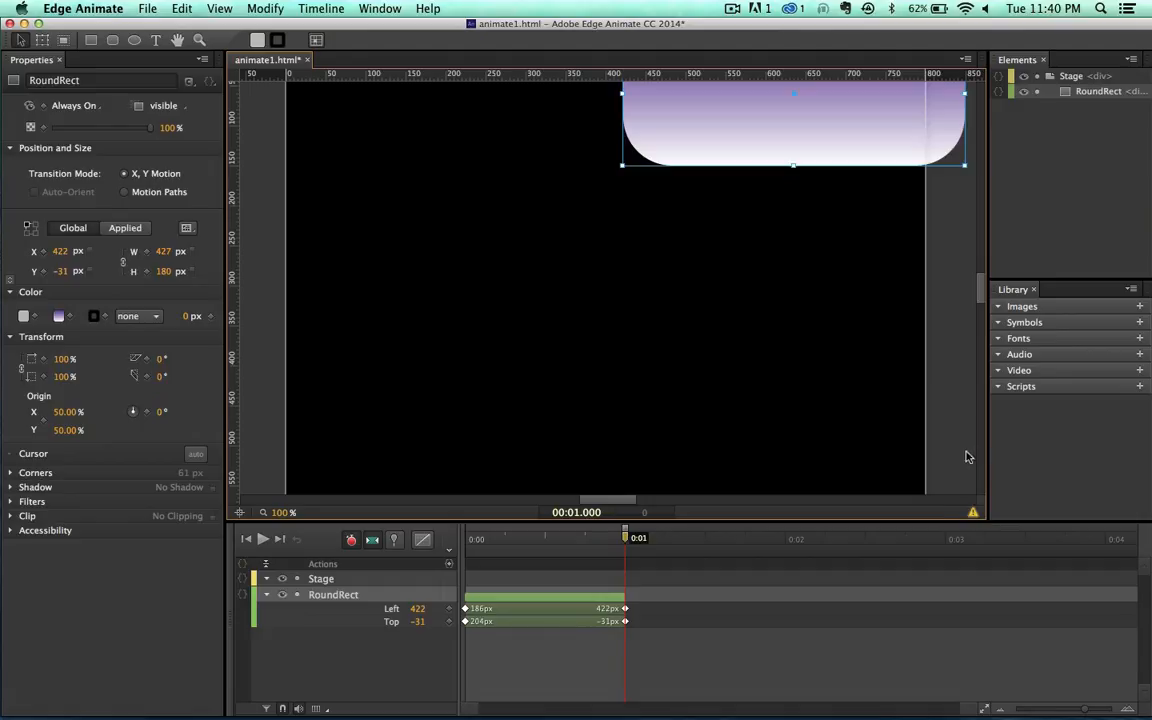
left_click(967, 470)
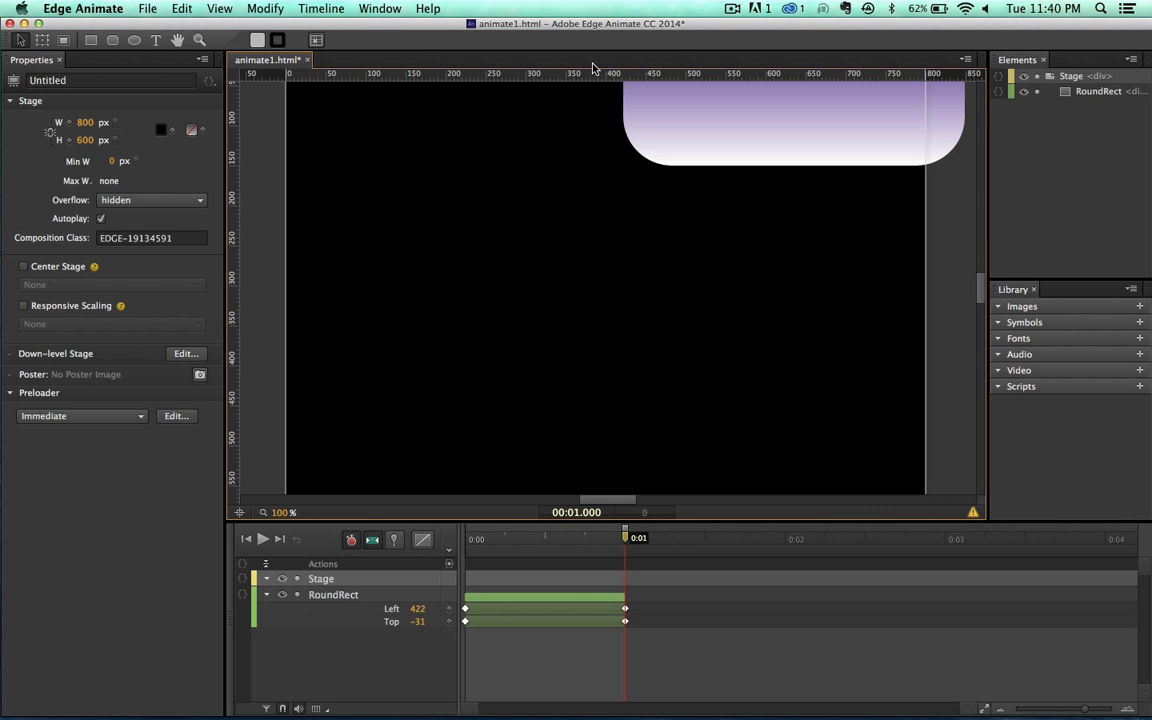
Preview the position animation in the browser once more and close the preview window
key("super+Return")
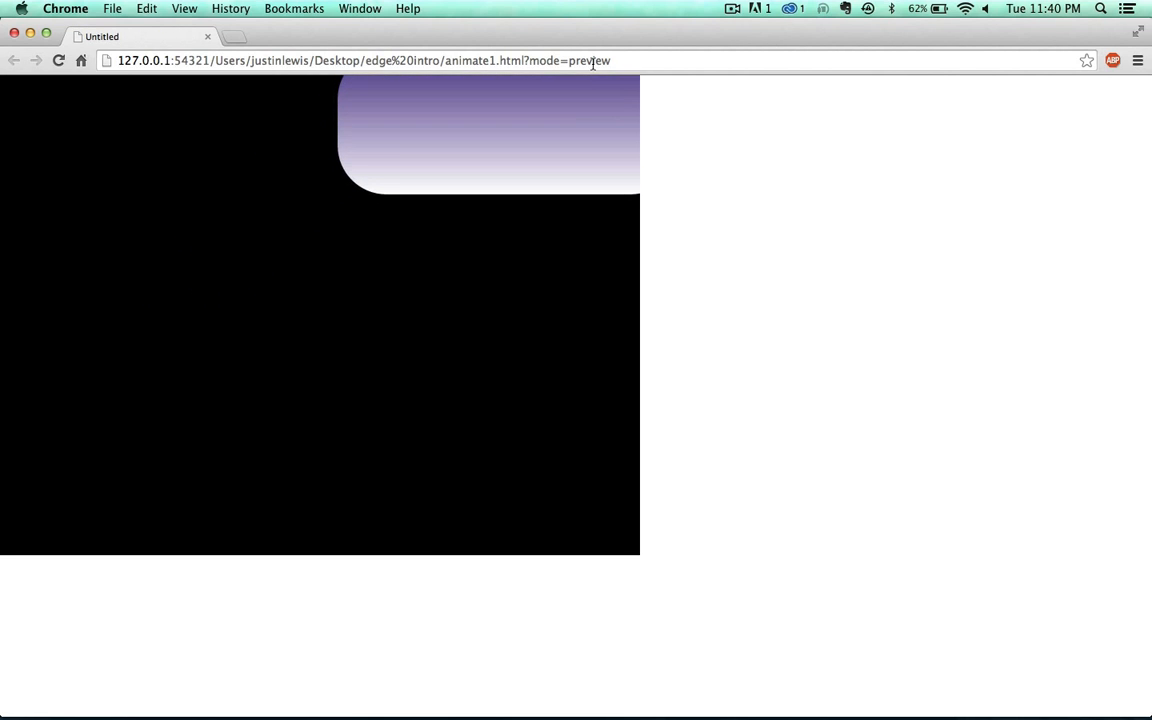
left_click(188, 6)
left_click(275, 30)
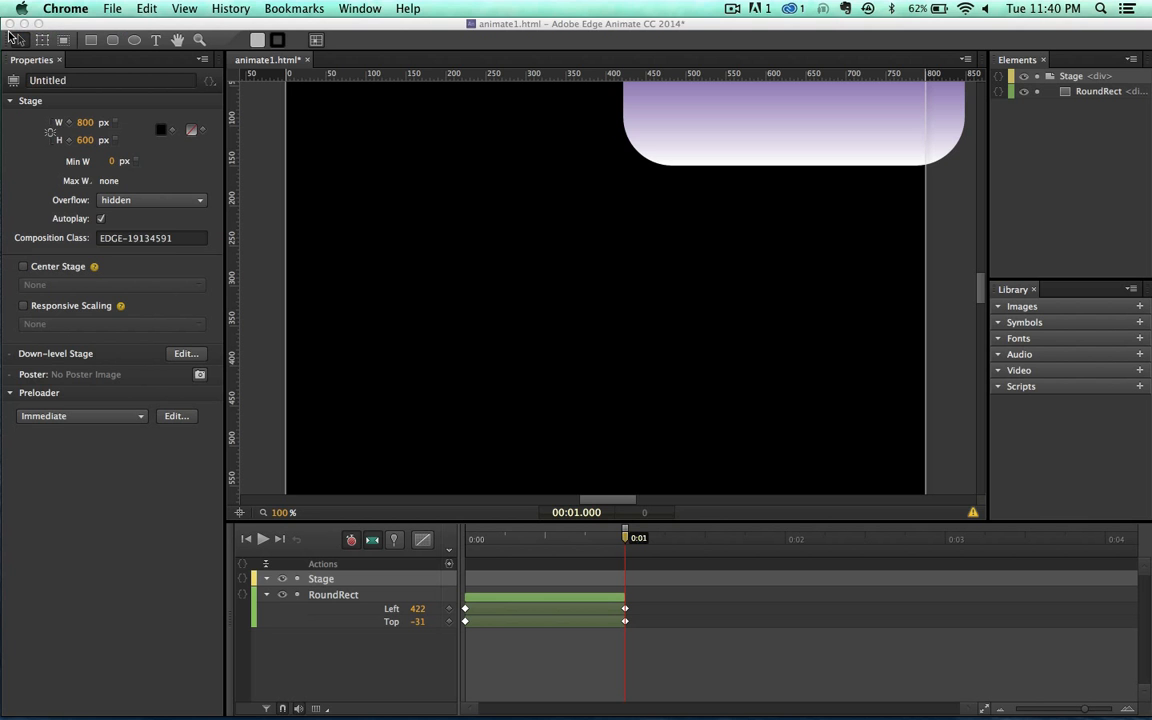
left_click(13, 33)
Return the playhead to 0:00 and delete the rectangle's Left and Top transitions and all their keyframes
left_click(627, 538)
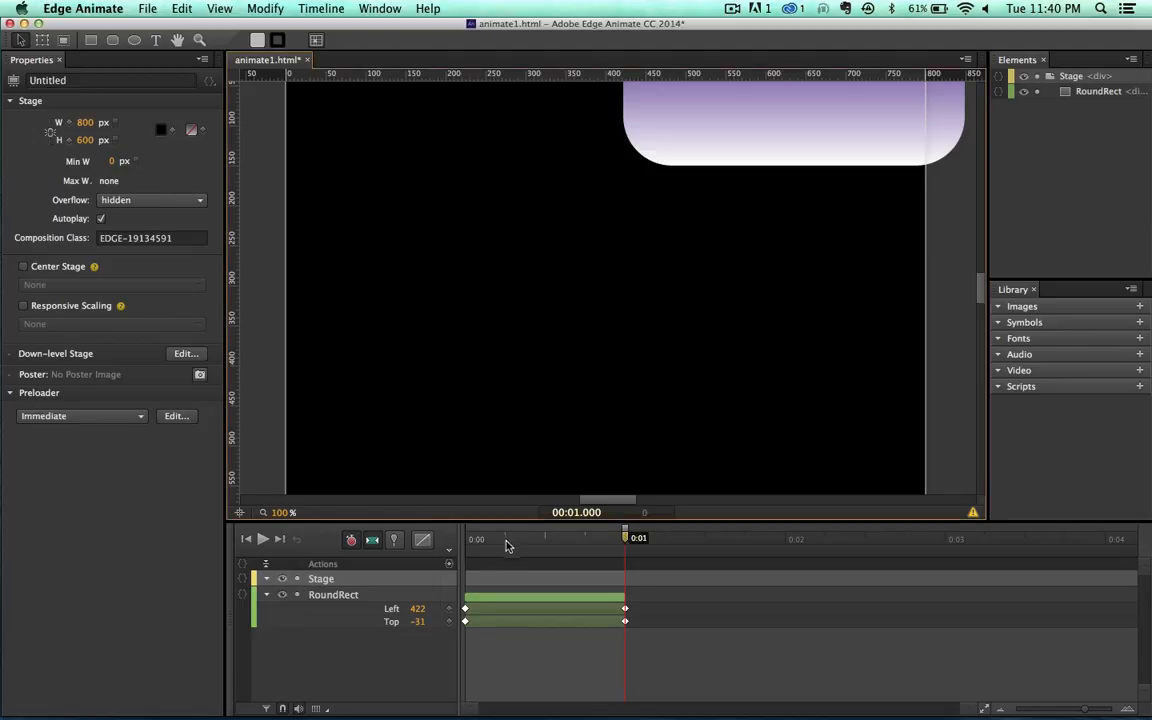
left_click_drag(505, 544, 438, 547)
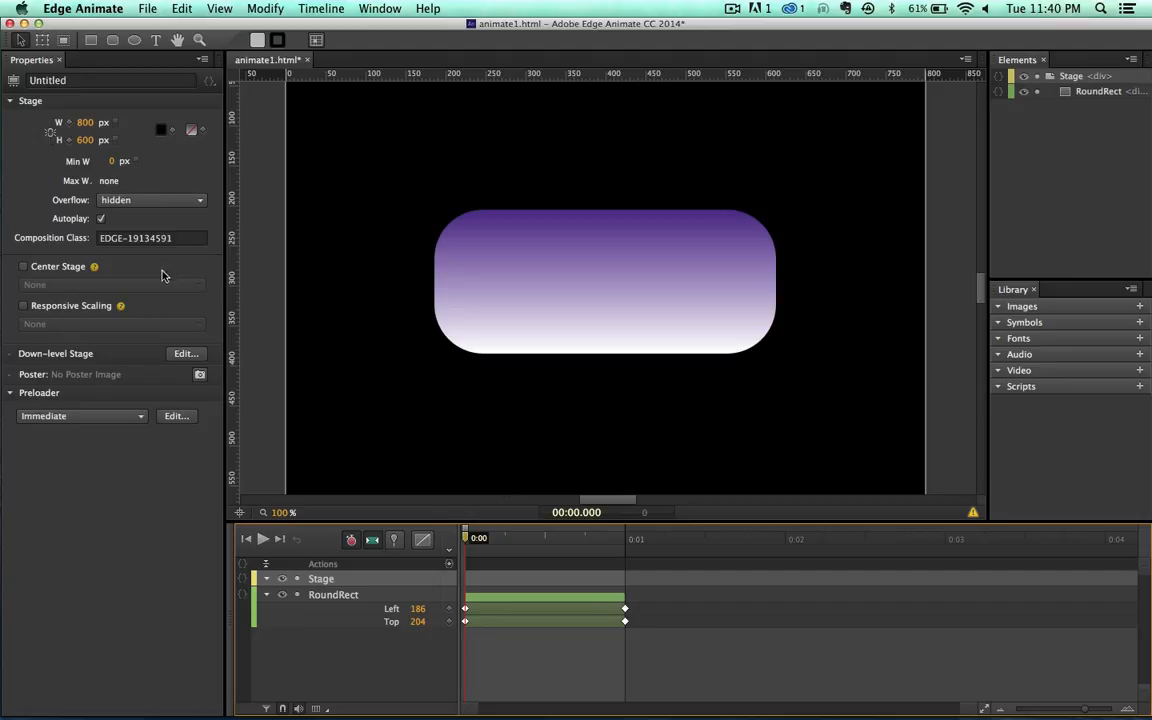
left_click(622, 603)
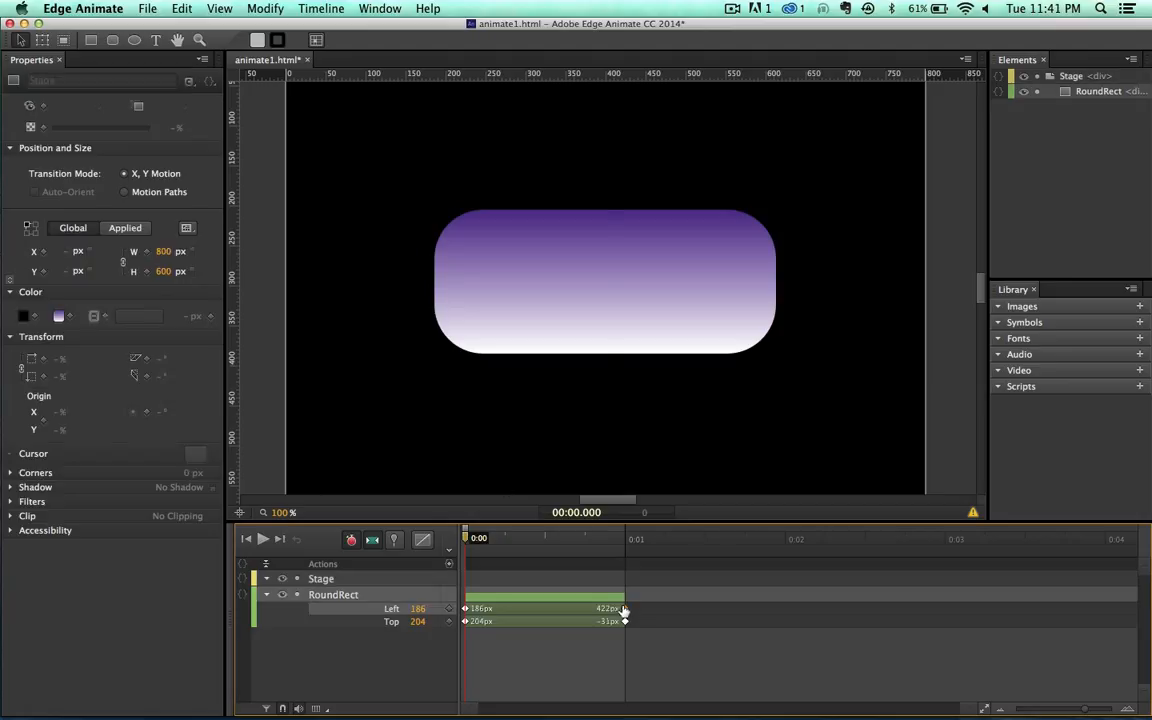
key("Delete")
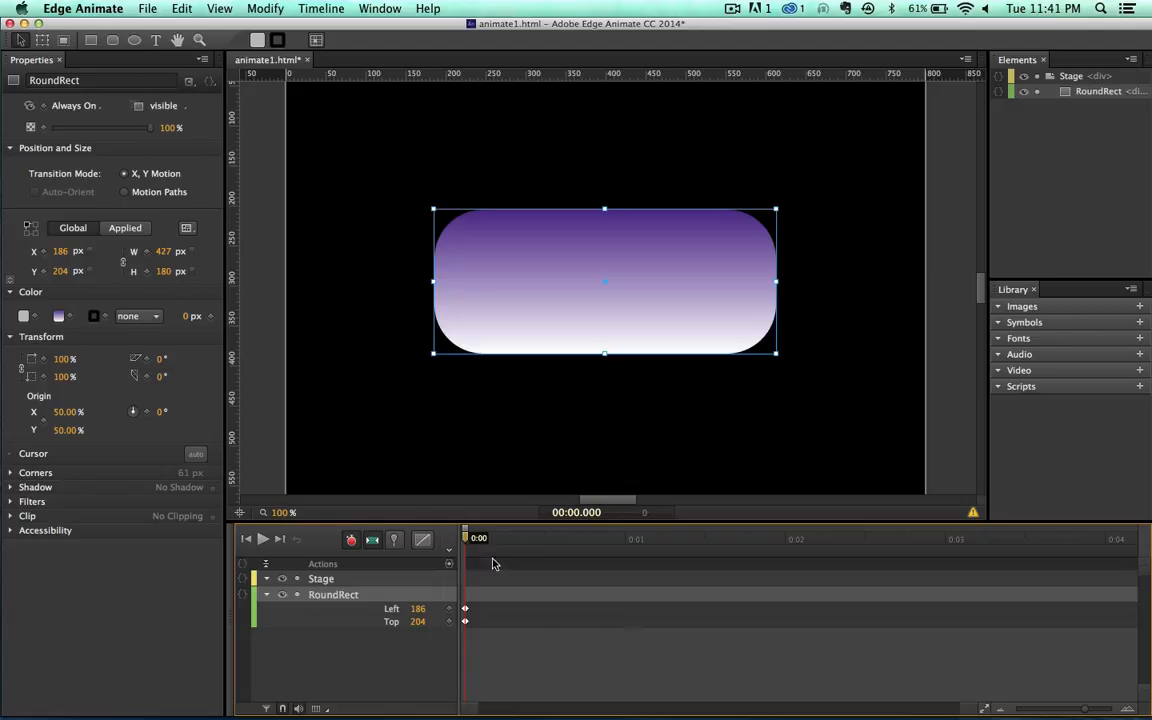
left_click(465, 608)
key("Delete")
left_click(465, 609)
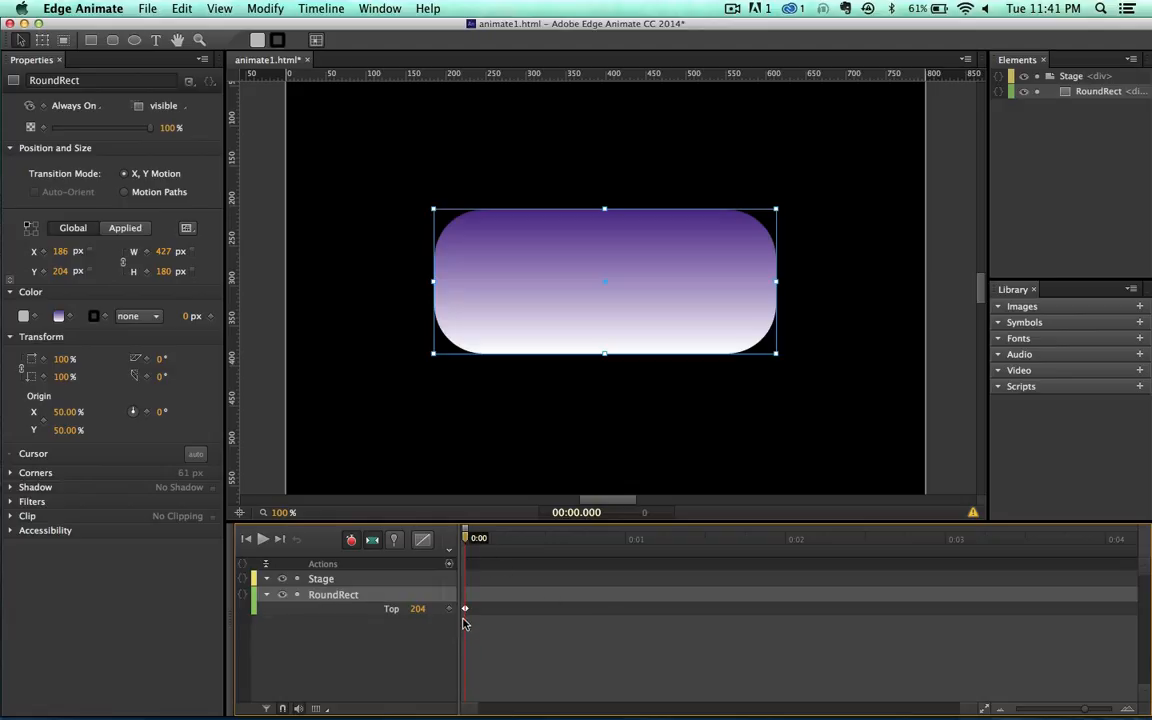
key("Delete")
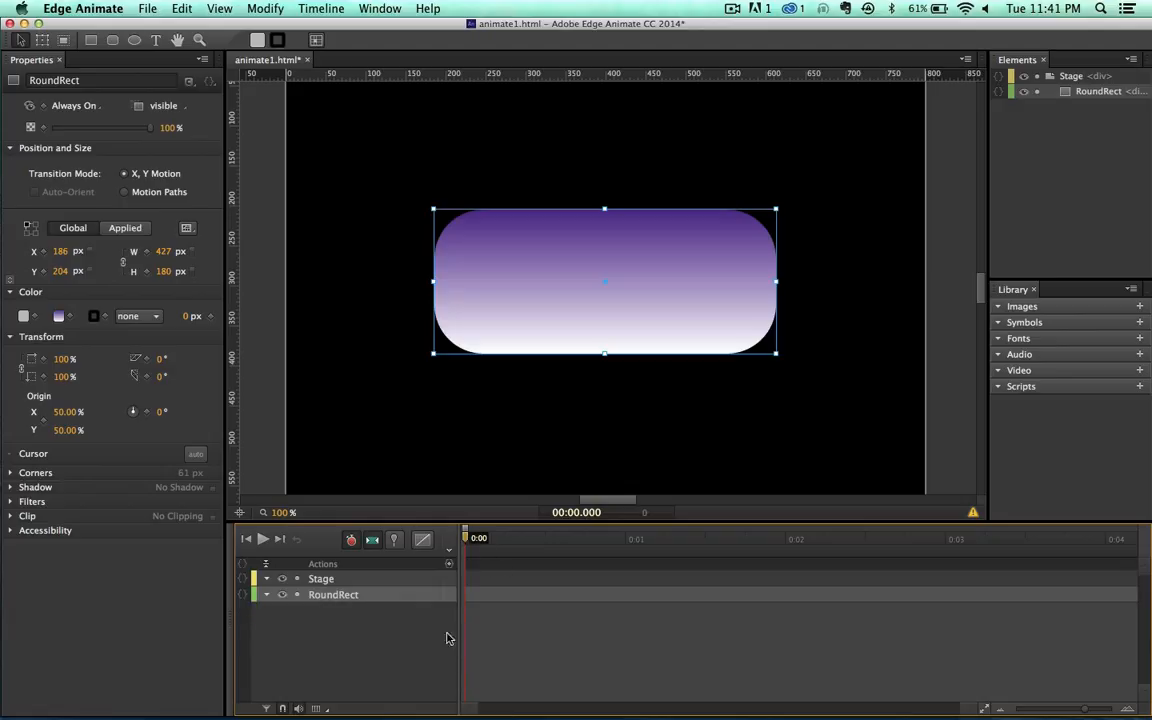
Animate the rectangle's Hue-Rotate filter from 0° at 0:00 to 283° at 0:02
left_click(9, 503)
scroll(16, 563, "down", 1)
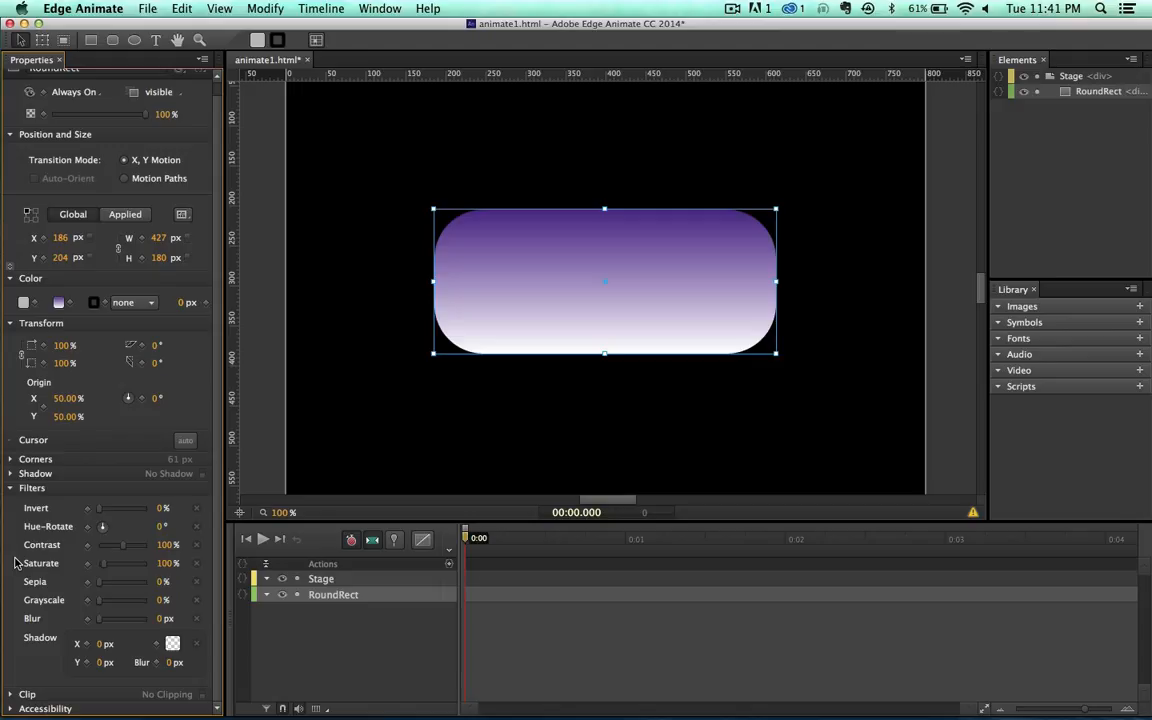
left_click(86, 527)
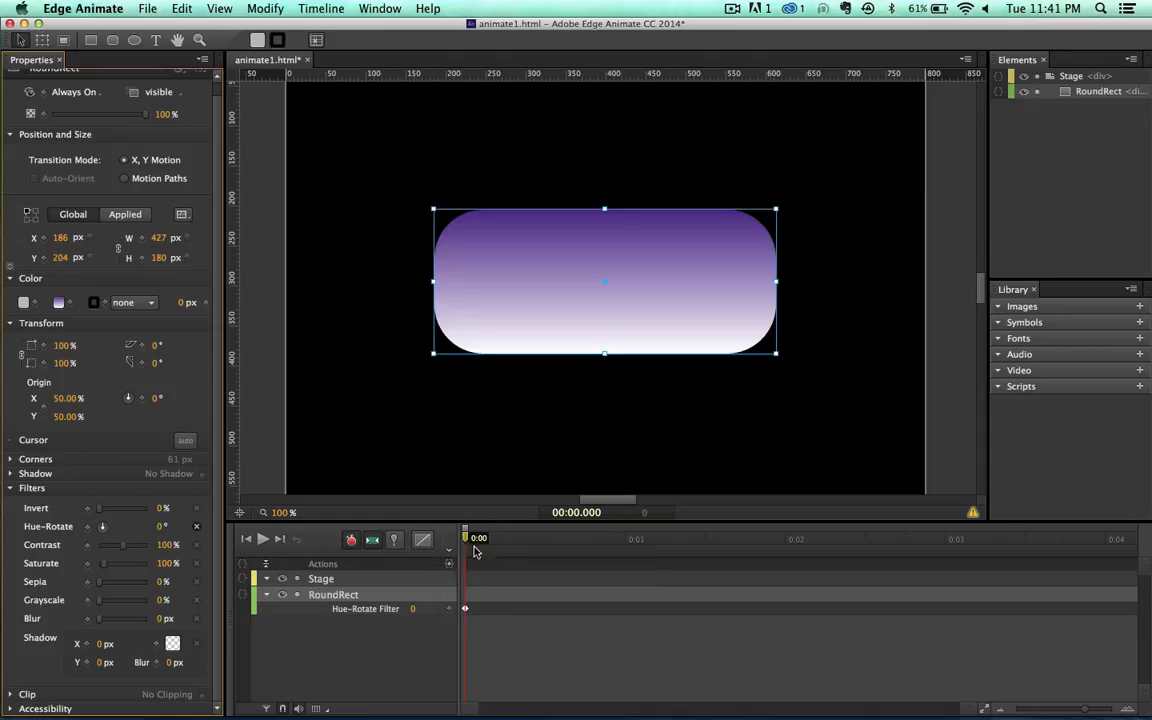
left_click_drag(476, 540, 788, 538)
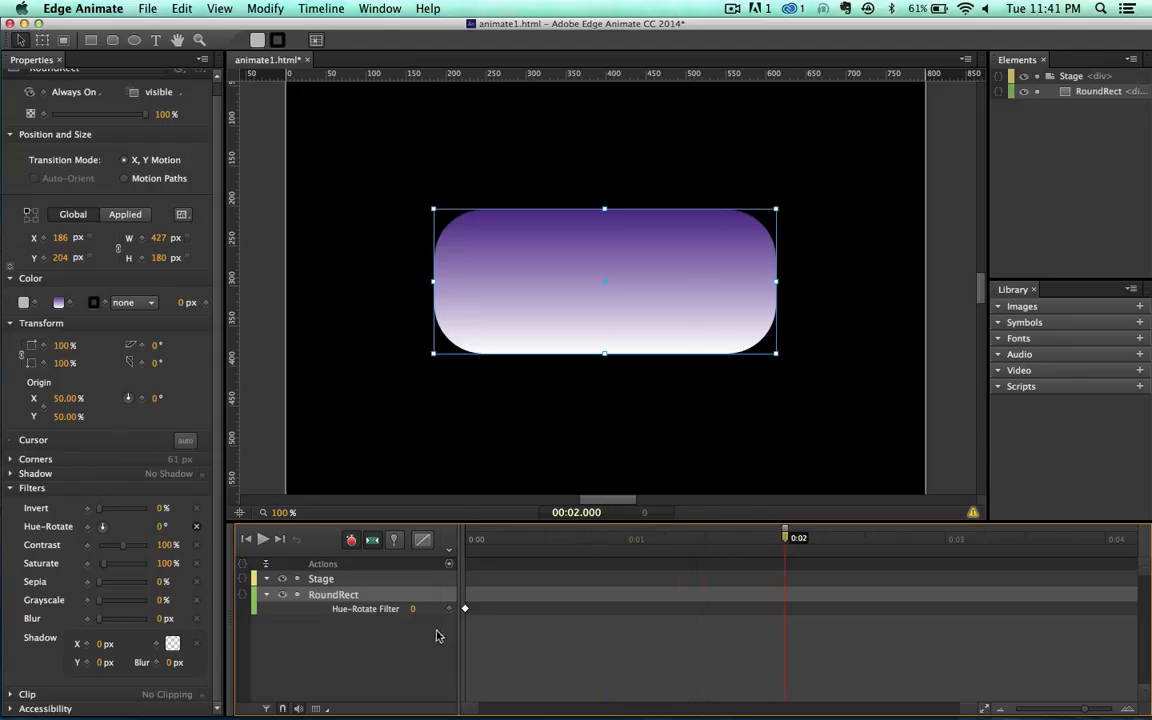
left_click_drag(432, 608, 670, 638)
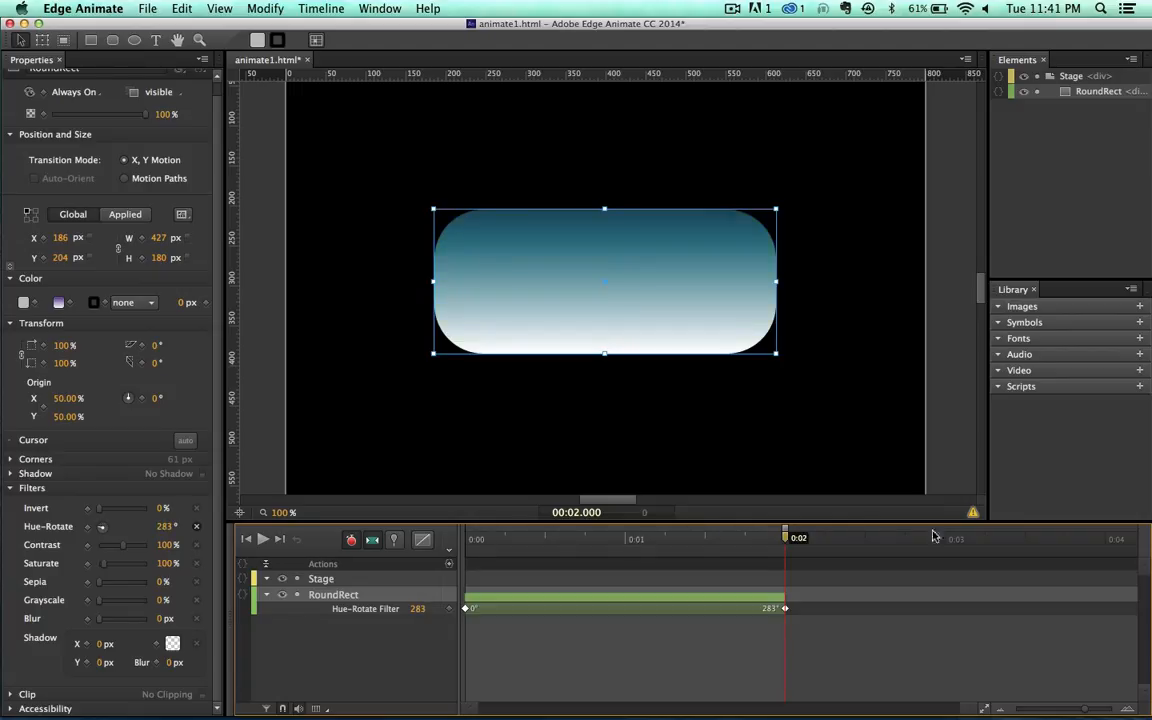
Examine the compatibility notifications for the hue filter, dismiss them, and preview the composition in Chrome
left_click(974, 515)
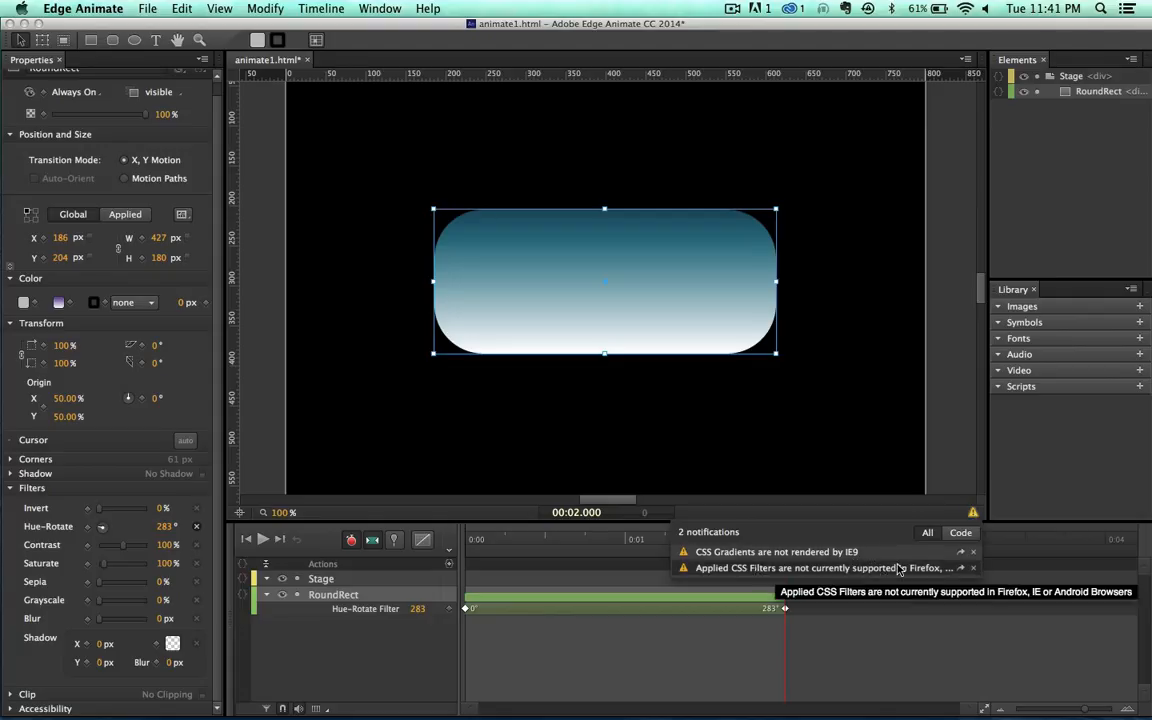
left_click(966, 478)
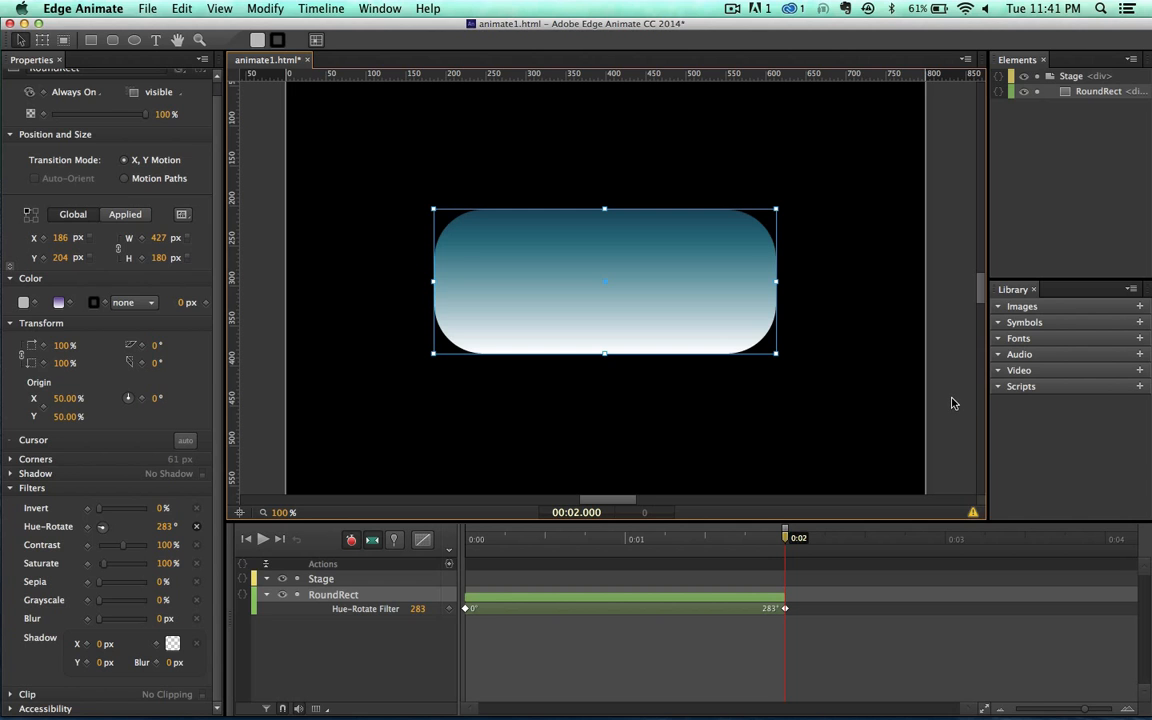
key("super+Return")
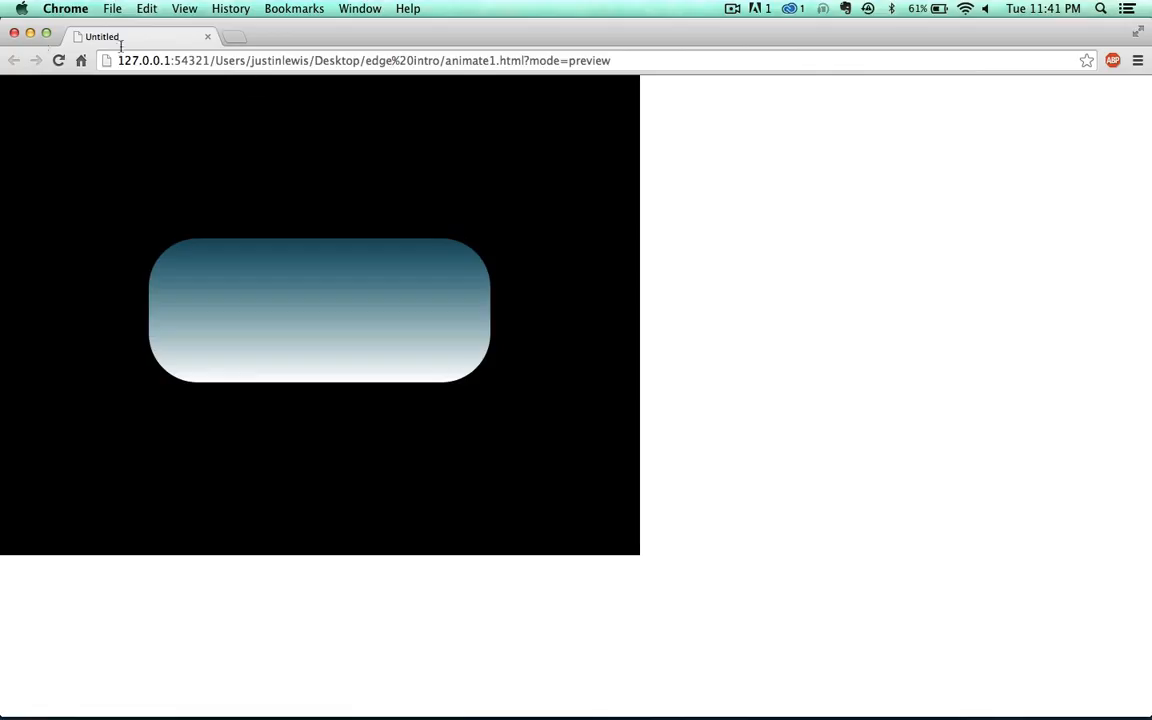
Open the preview's URL in Firefox to compare how the hue filter renders, and close both browser windows
left_click(624, 60)
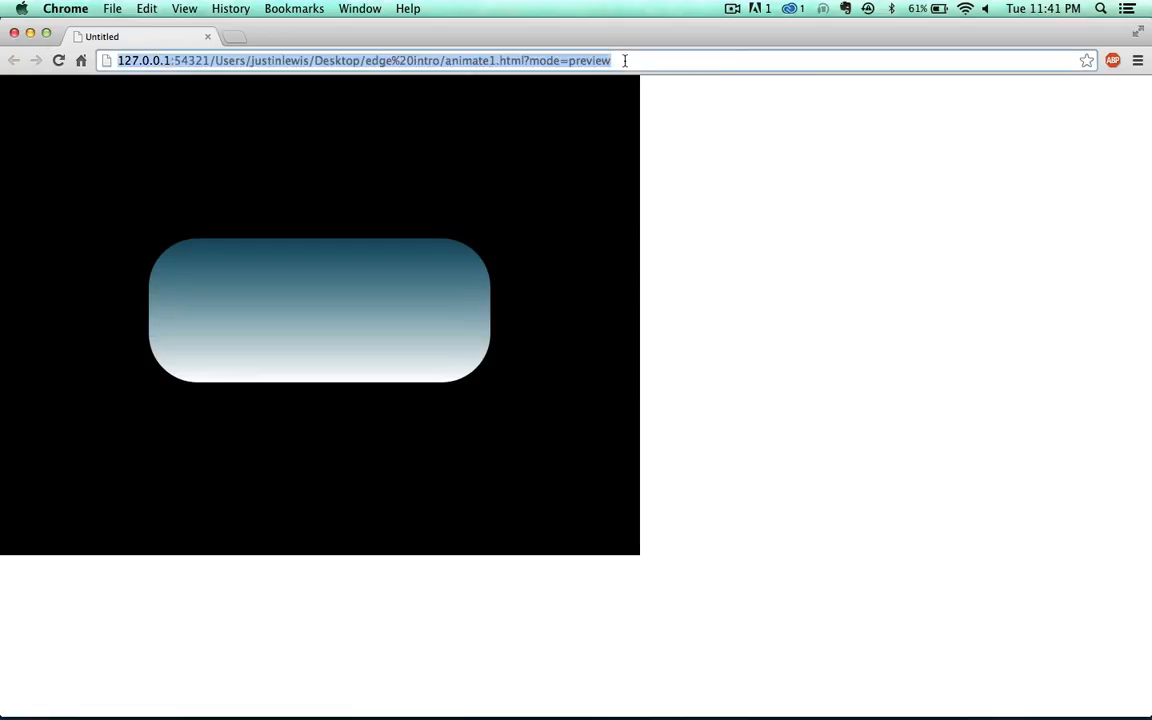
mouse_move(259, 701)
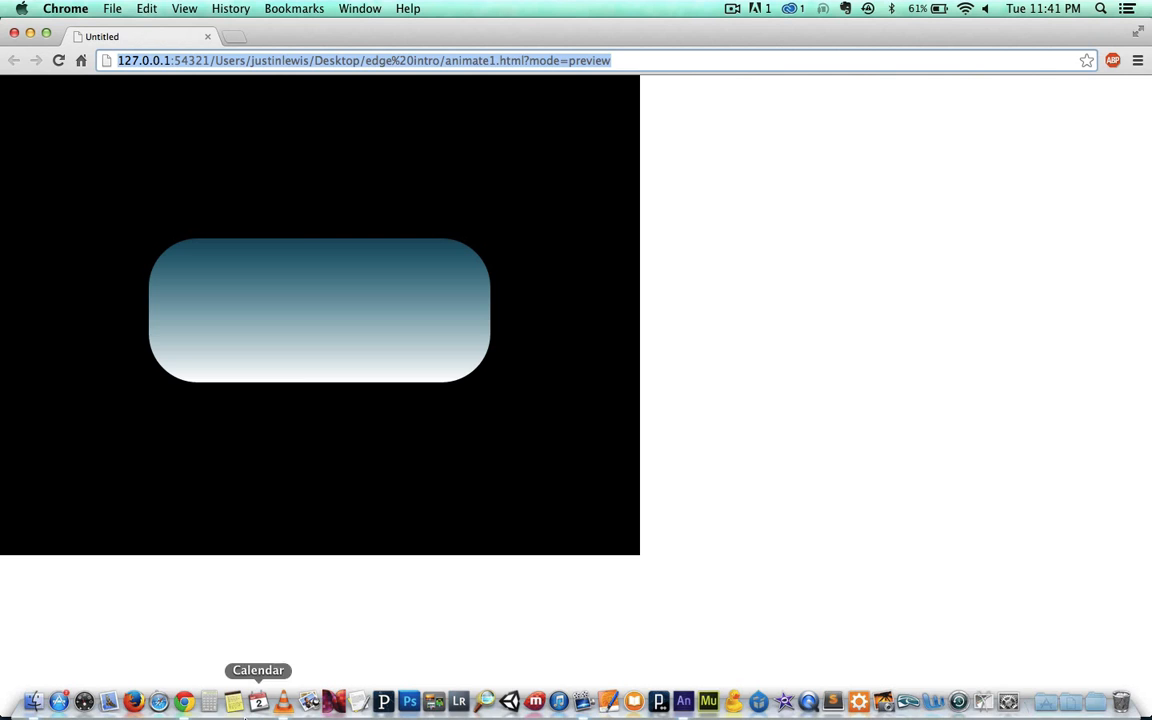
left_click(134, 701)
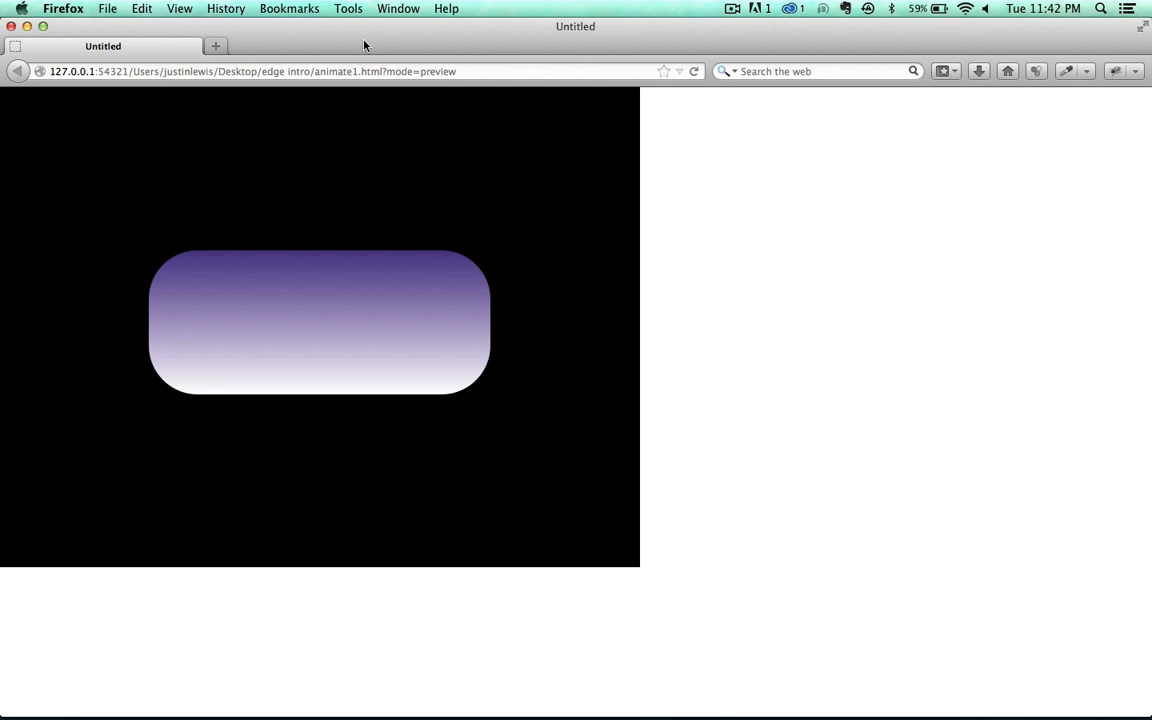
left_click_drag(364, 45, 507, 3)
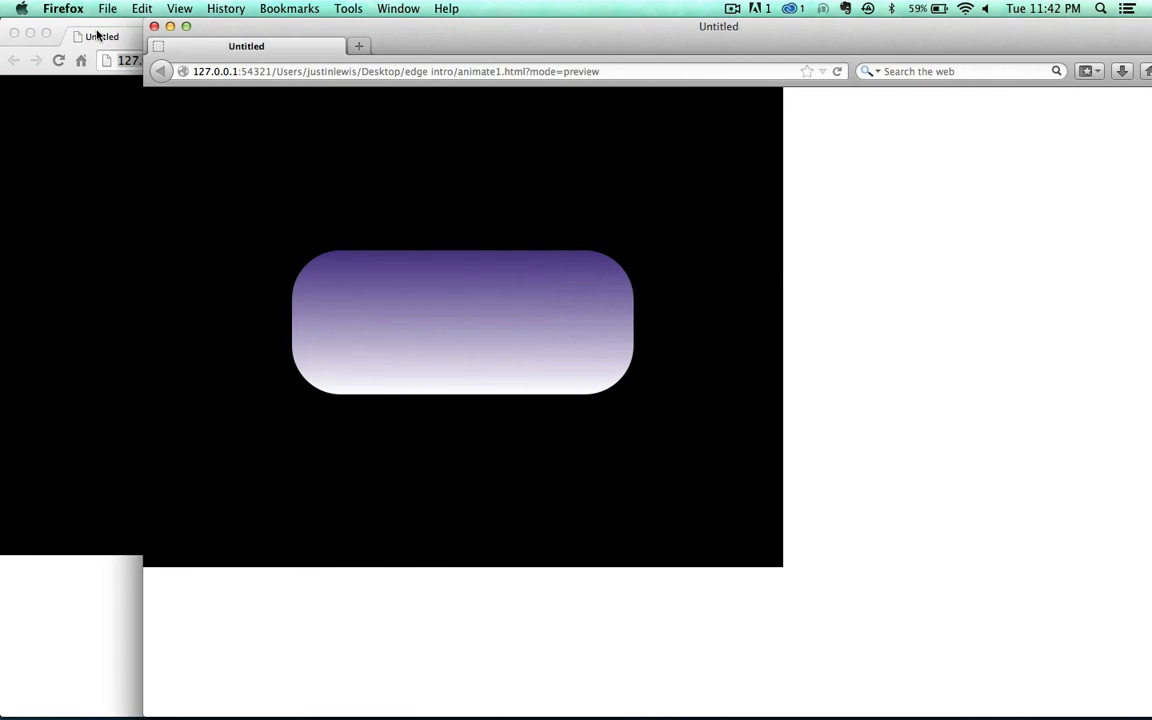
left_click(155, 28)
left_click(14, 33)
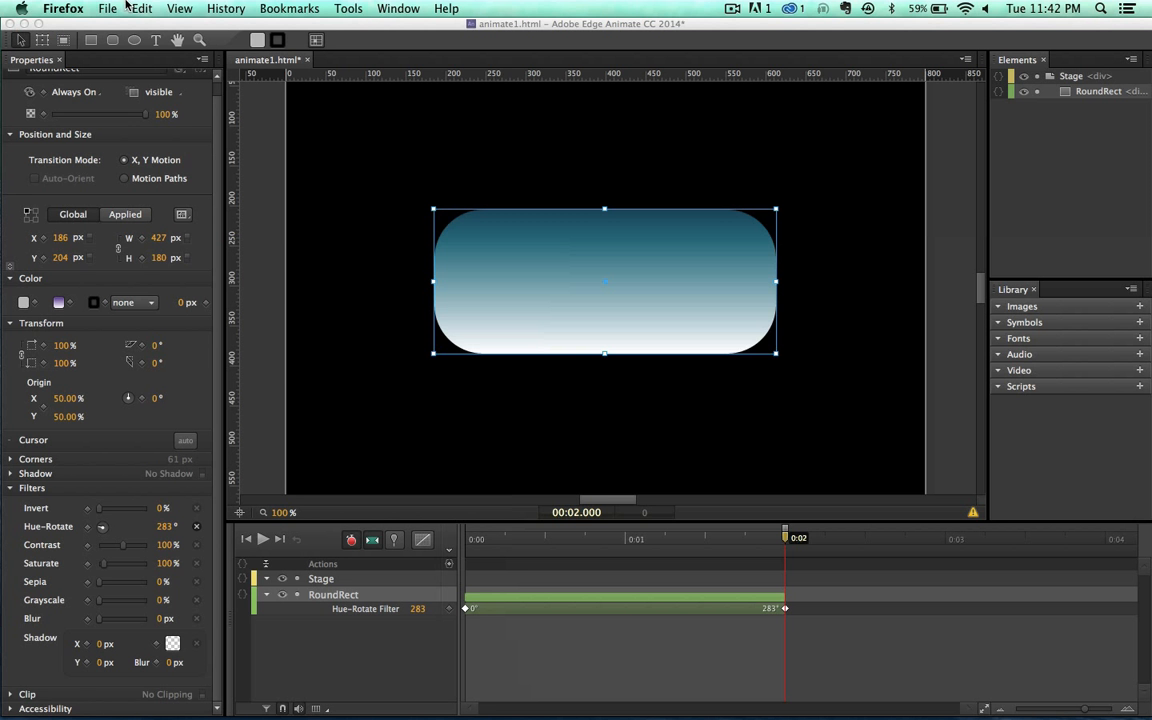
Dismiss the Firefox update notice and remove the gradient from the rectangle's fill
left_click_drag(365, 25, 386, 25)
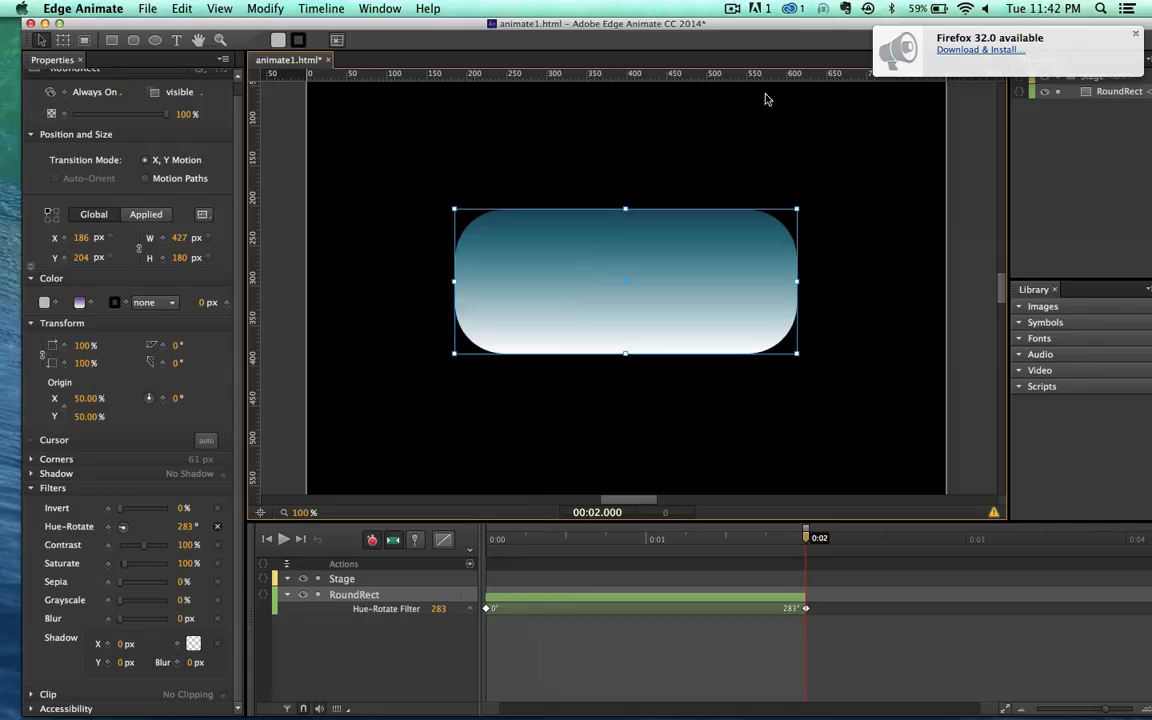
left_click(1134, 35)
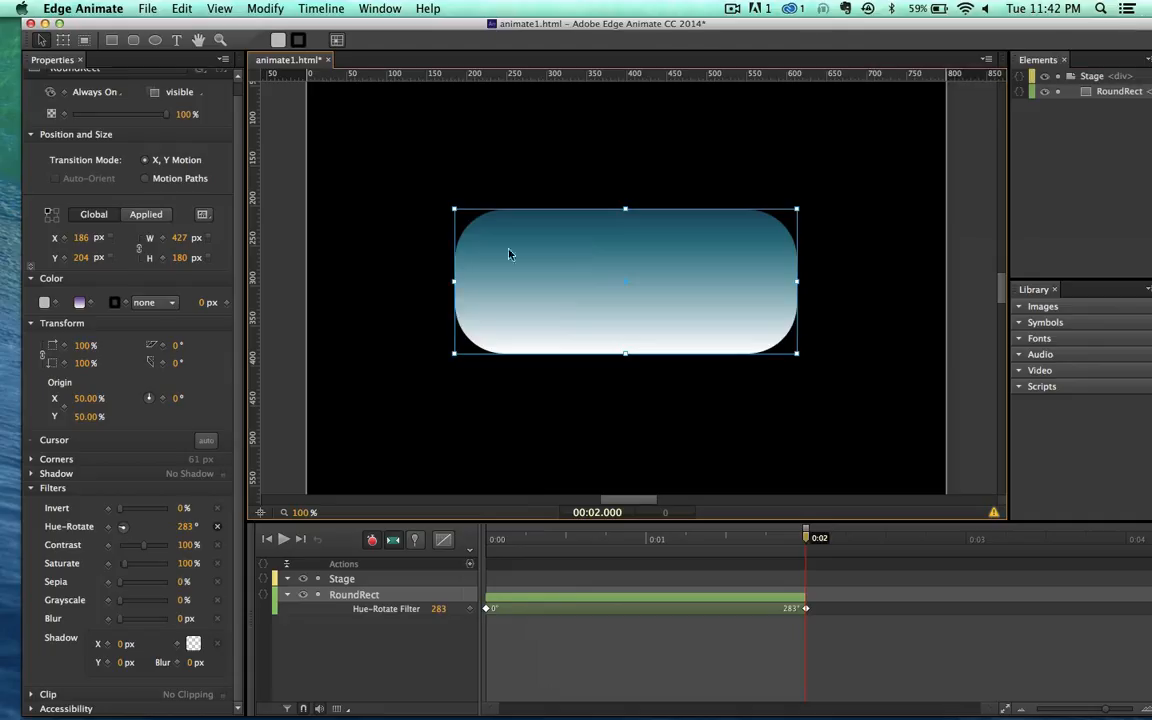
left_click(80, 303)
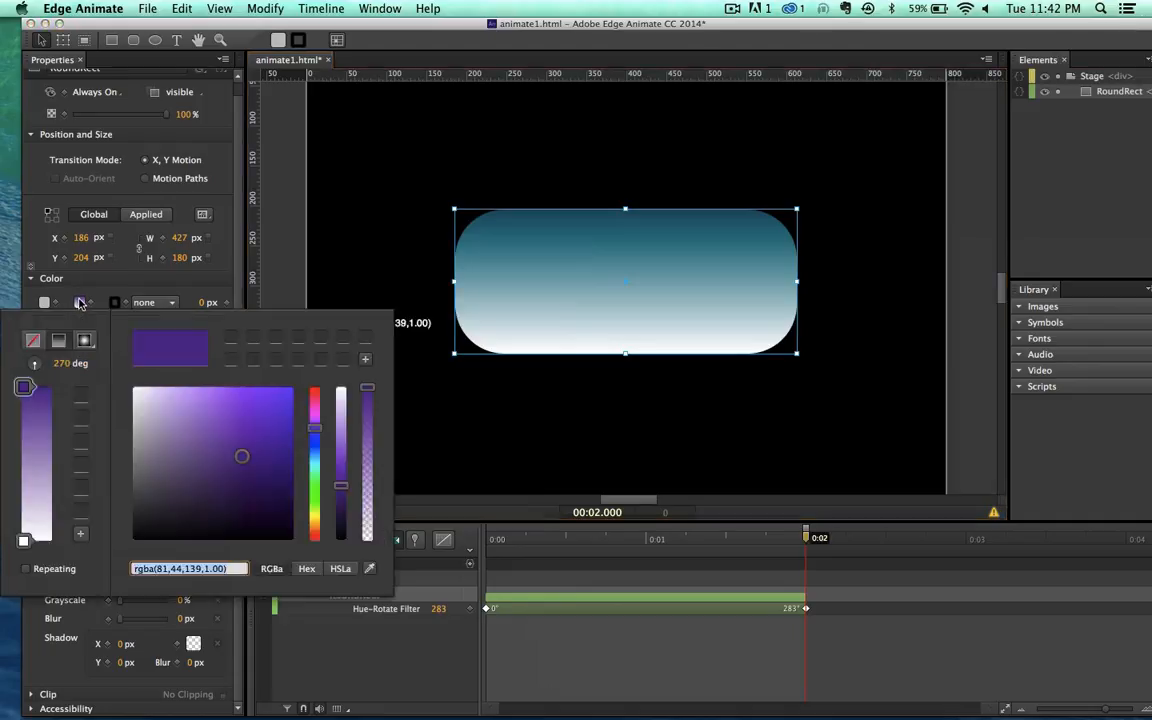
left_click(33, 341)
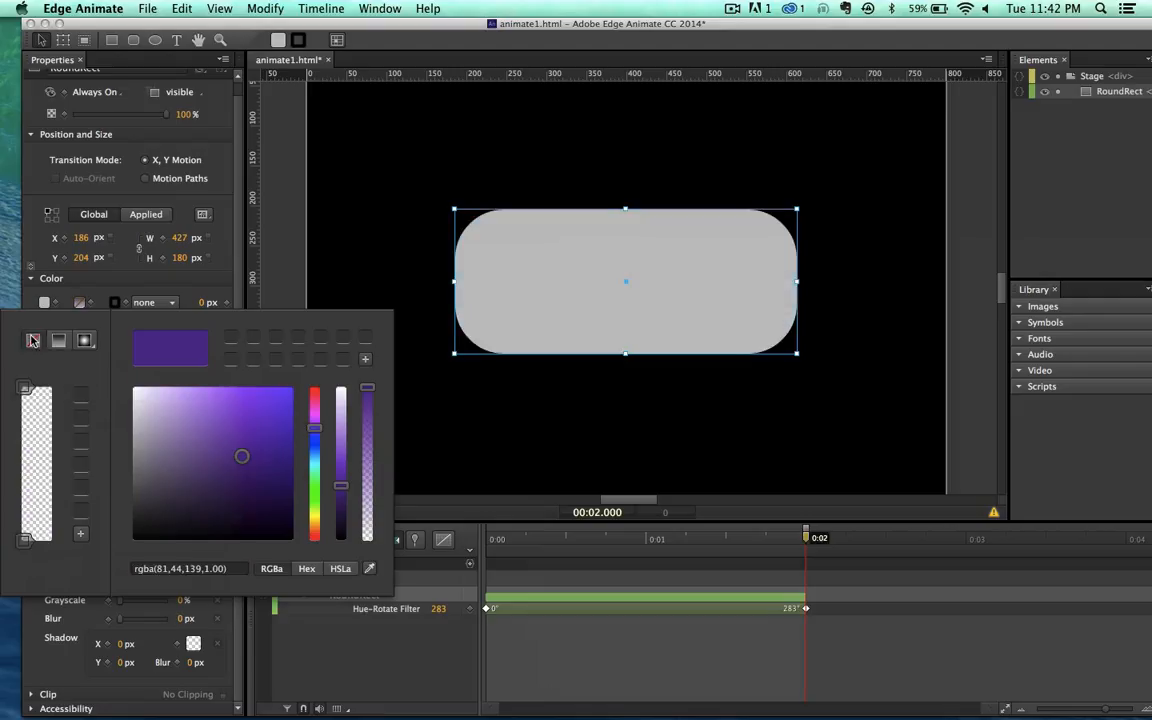
Close the gradient settings and delete the rectangle's Hue-Rotate animation from the timeline
left_click(28, 279)
left_click(517, 598)
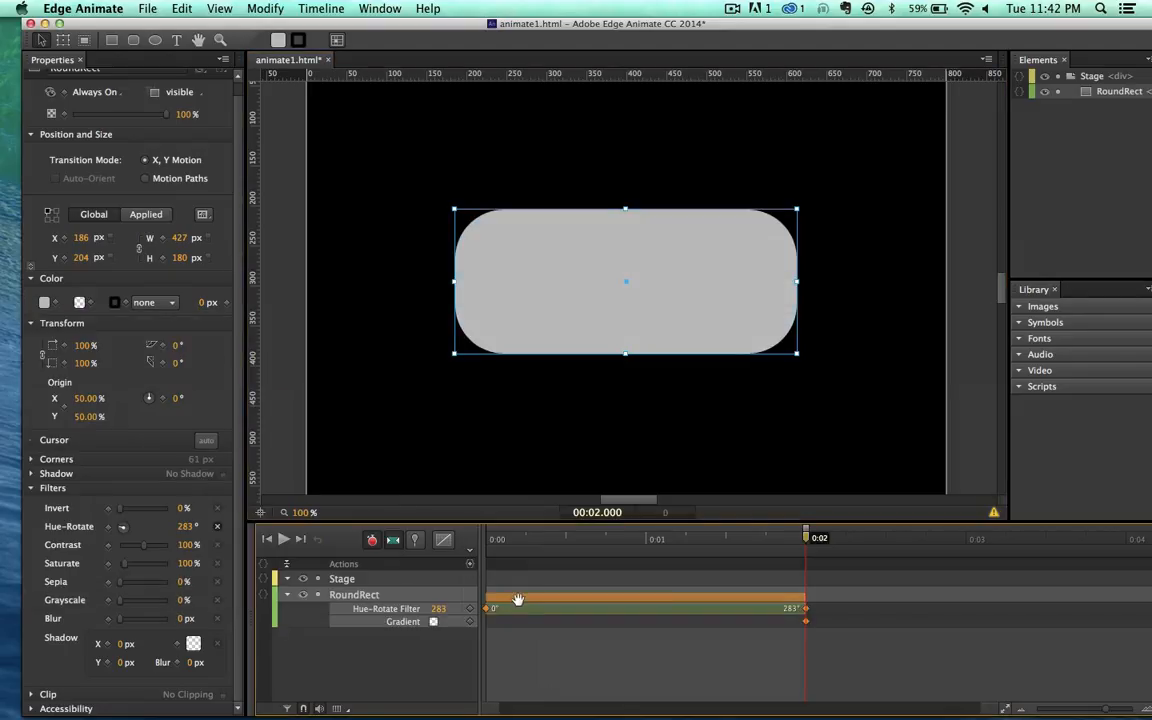
key("Delete")
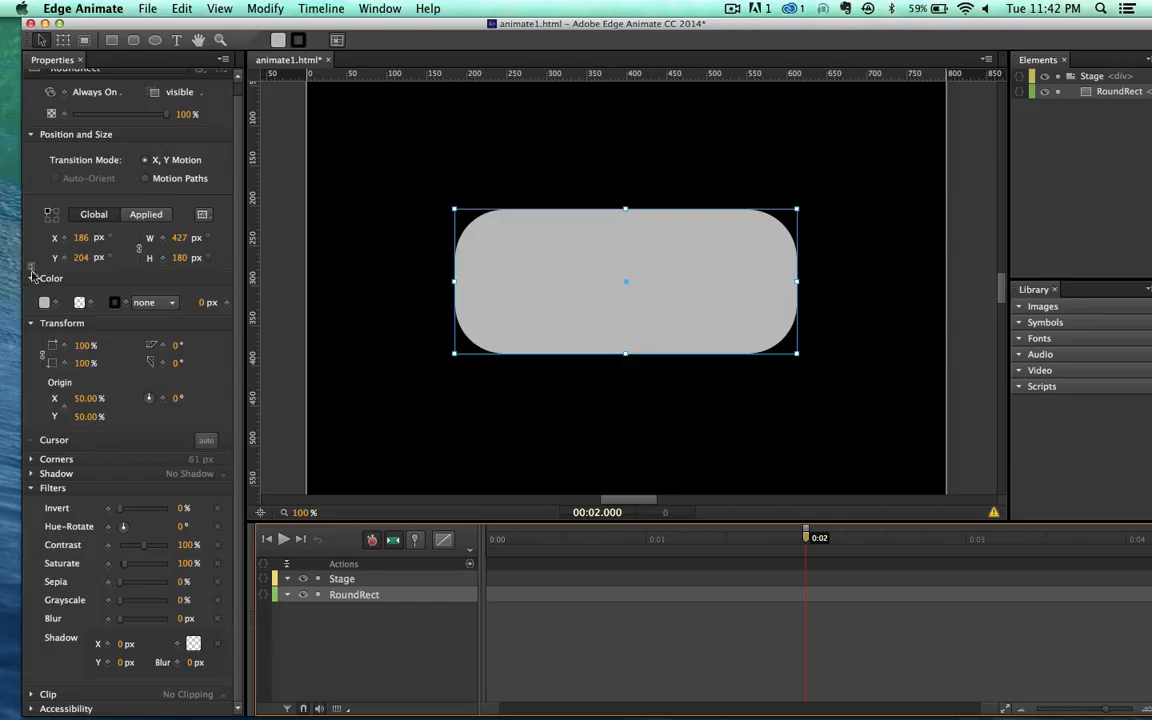
Set the rounded rectangle's background color to solid red, rgba(255,0,0,1.00)
left_click(43, 303)
left_click_drag(141, 442, 226, 342)
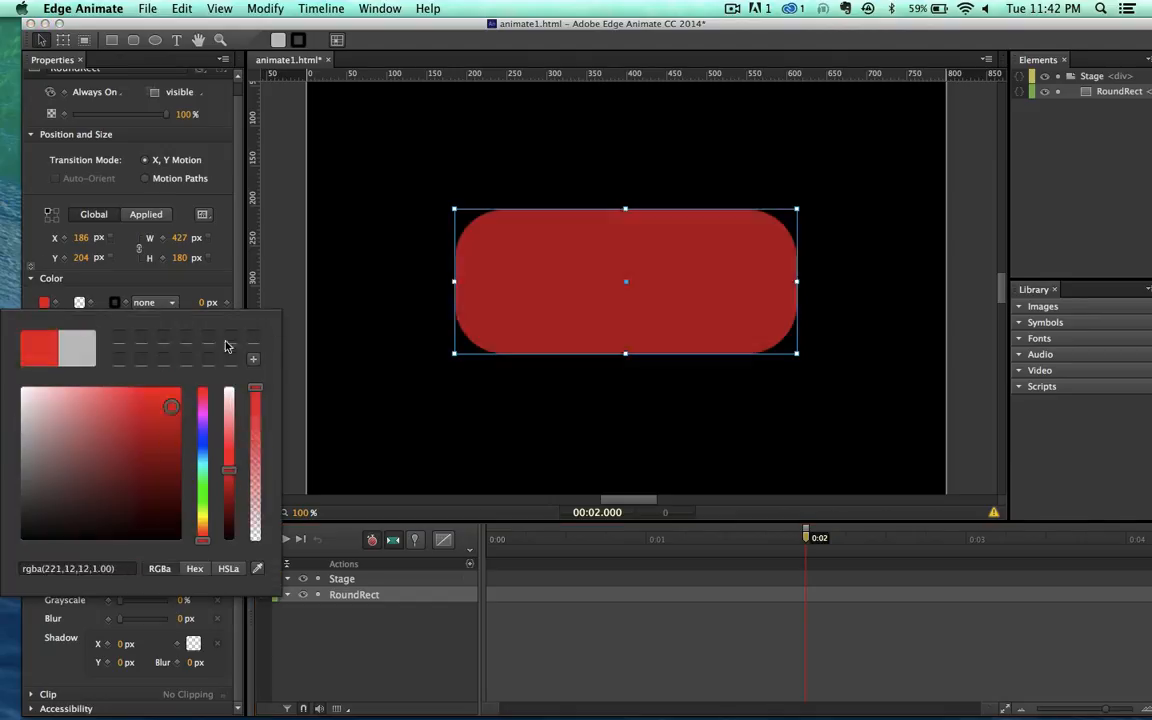
left_click(248, 249)
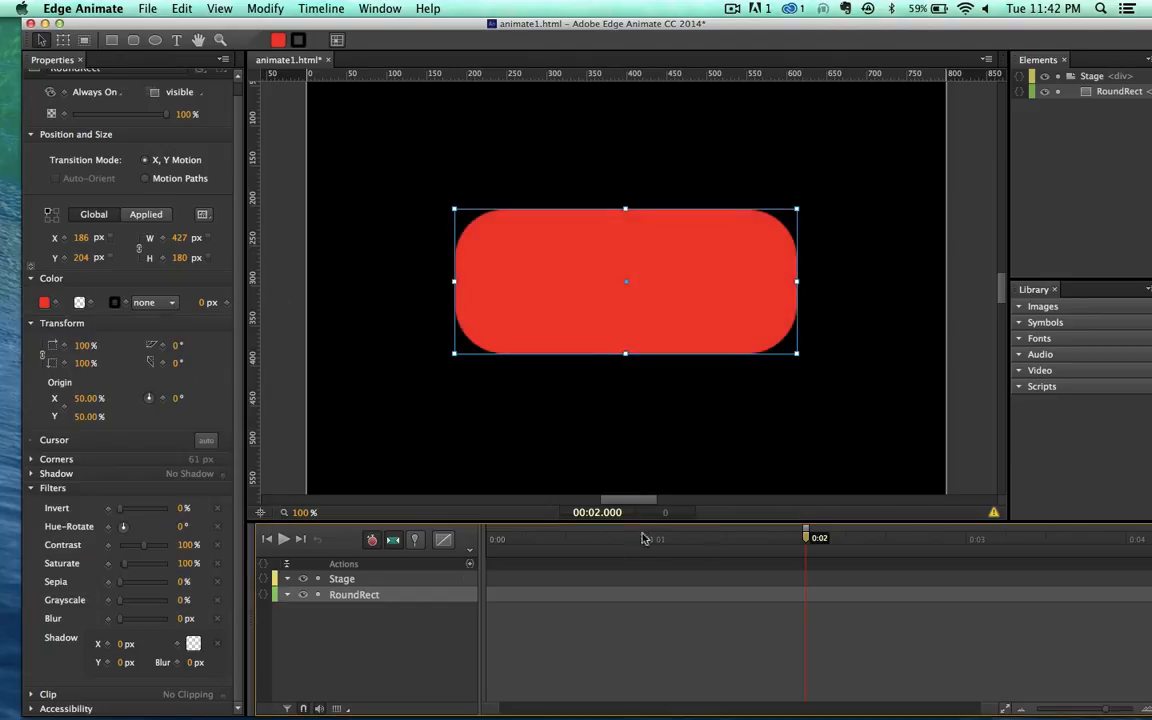
Animate the rectangle's background color from red at 0:00 to blue, rgba(22,0,255,1.00), at about 0:02
left_click_drag(588, 540, 440, 541)
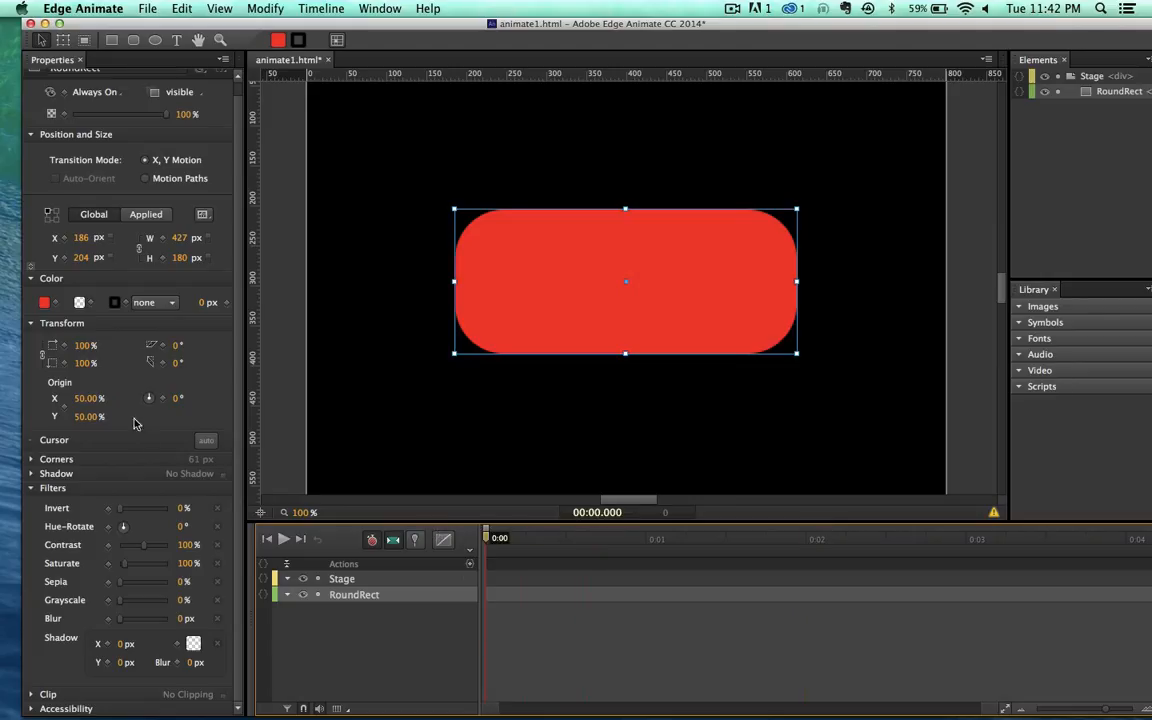
left_click(55, 302)
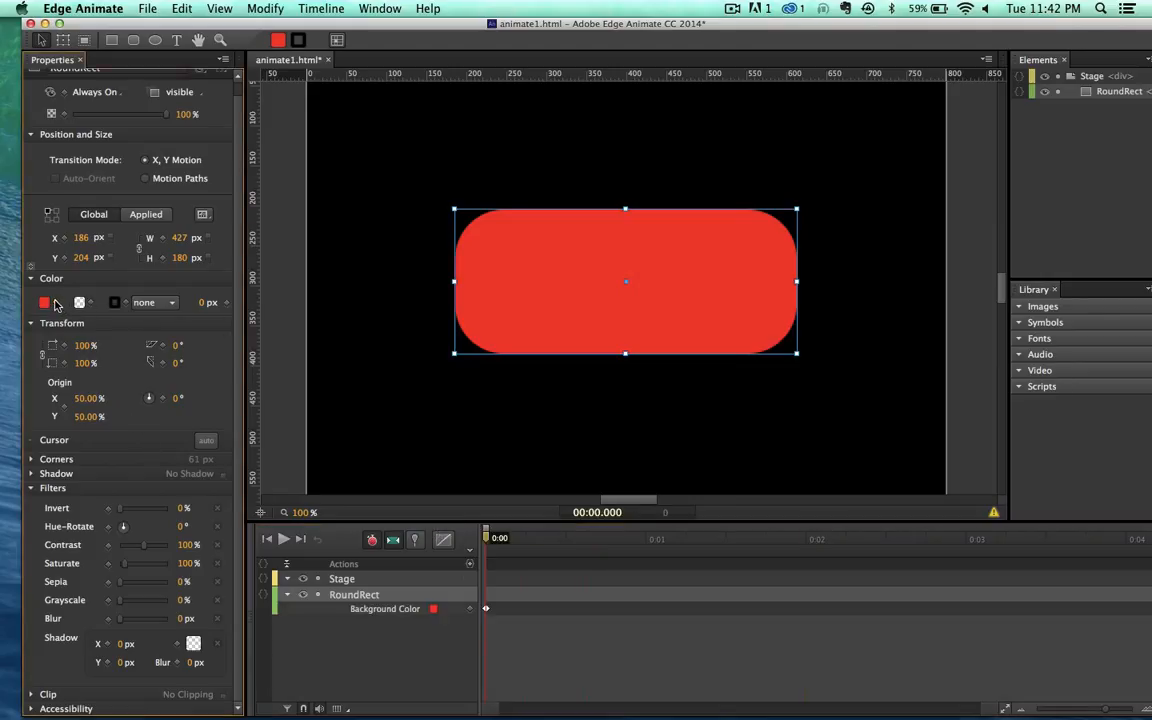
left_click(805, 539)
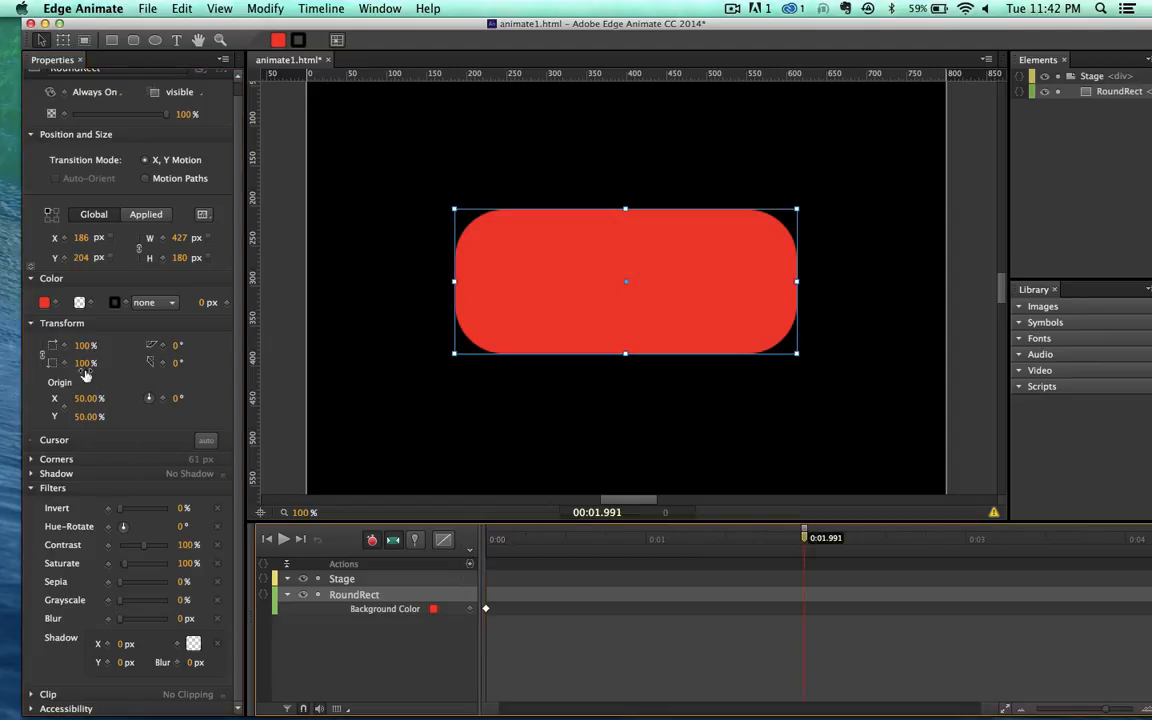
left_click(44, 305)
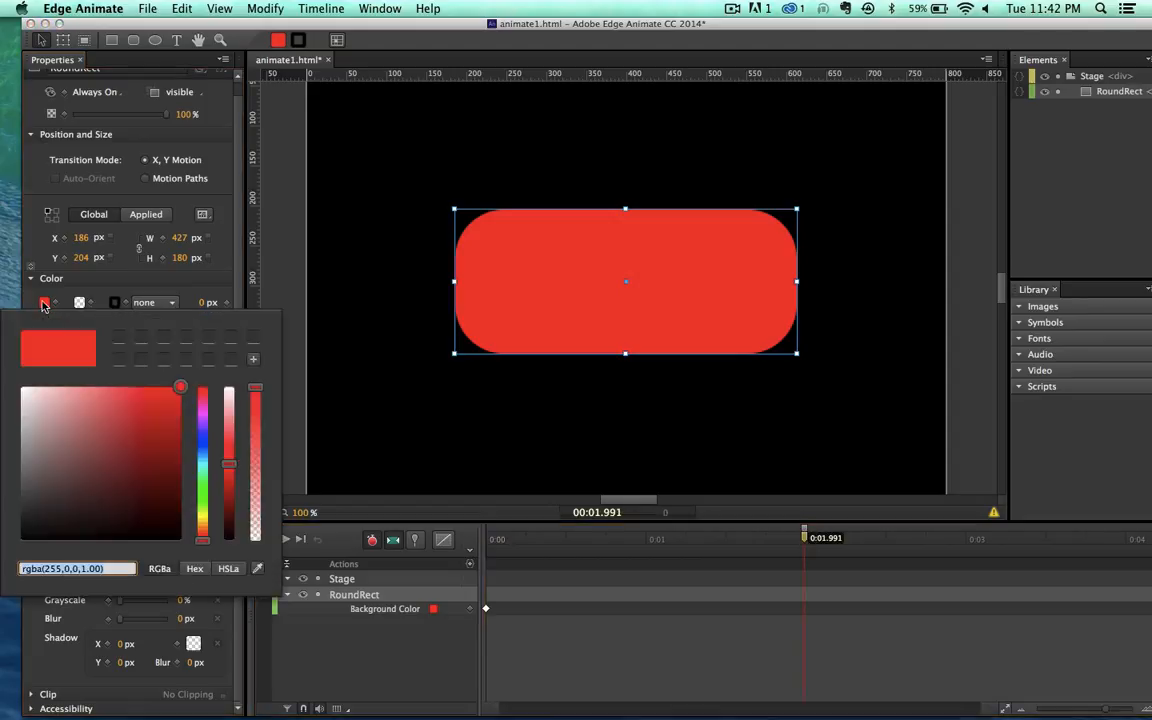
left_click(203, 440)
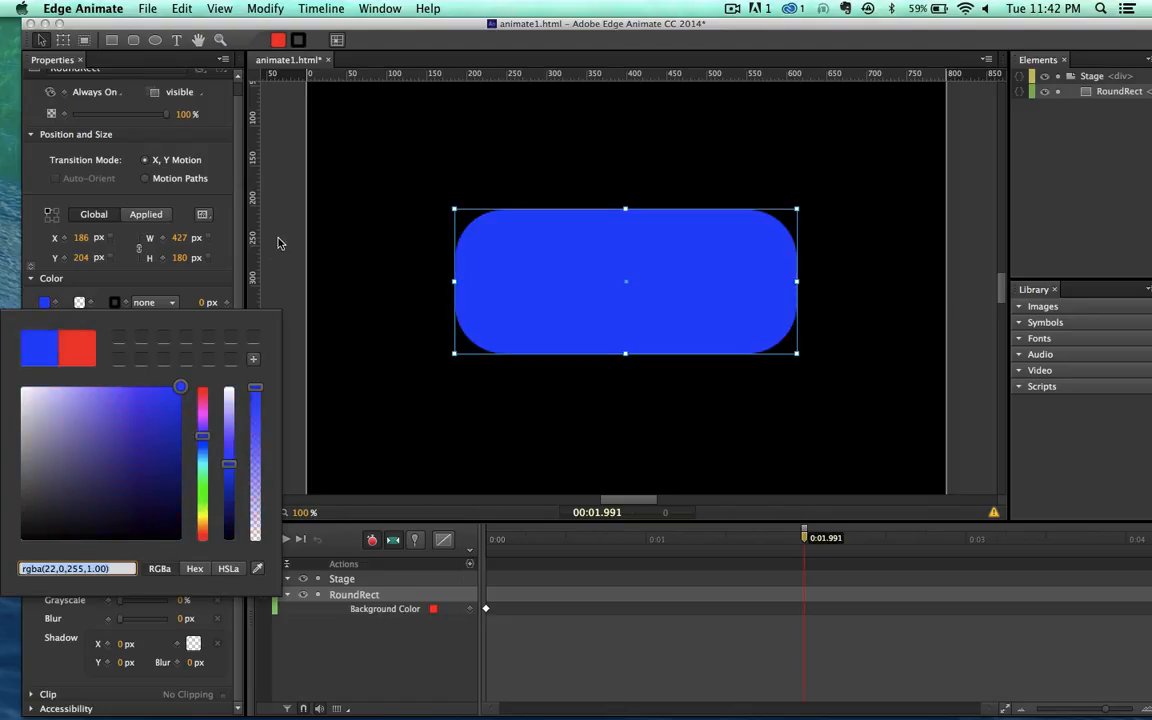
left_click(250, 213)
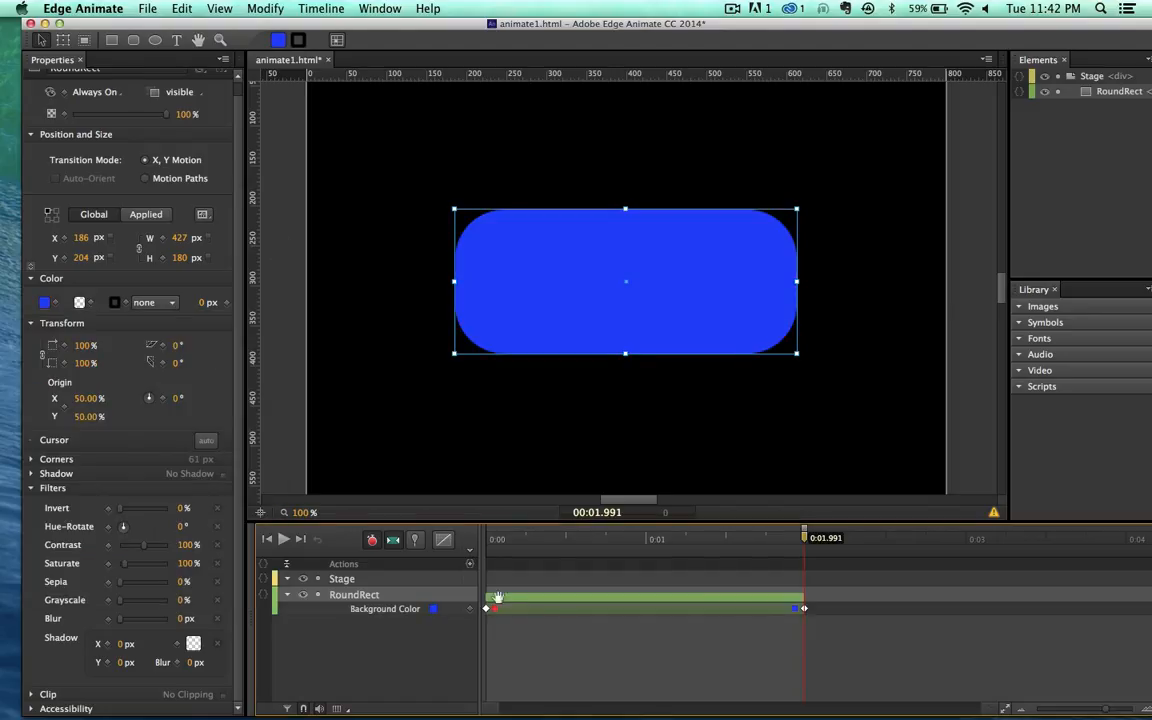
Preview the background color animation in Chrome and open the preview's URL in Firefox for comparison
left_click_drag(623, 541, 450, 552)
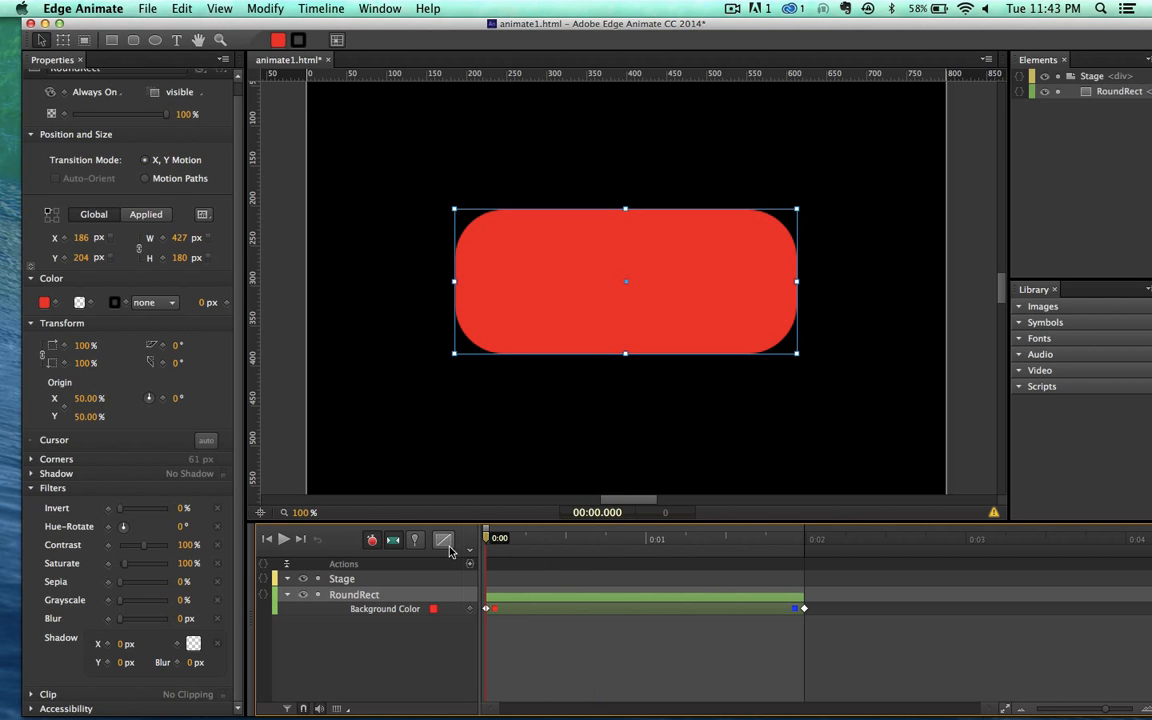
key("super+Return")
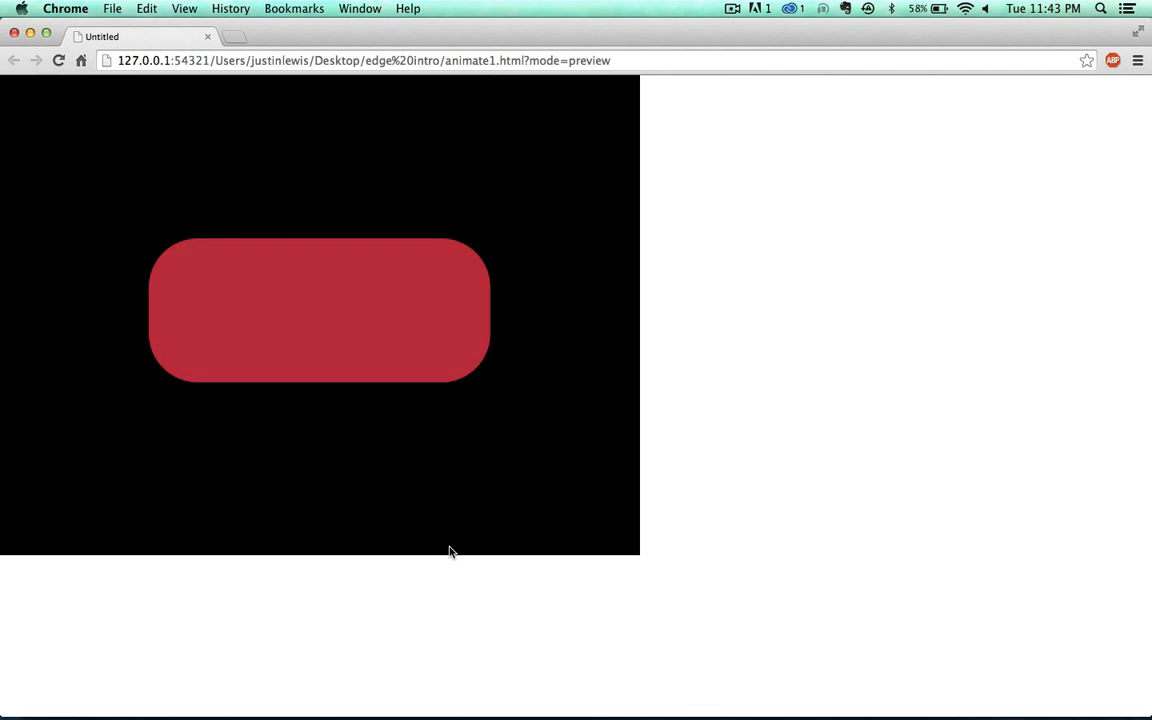
left_click(618, 61)
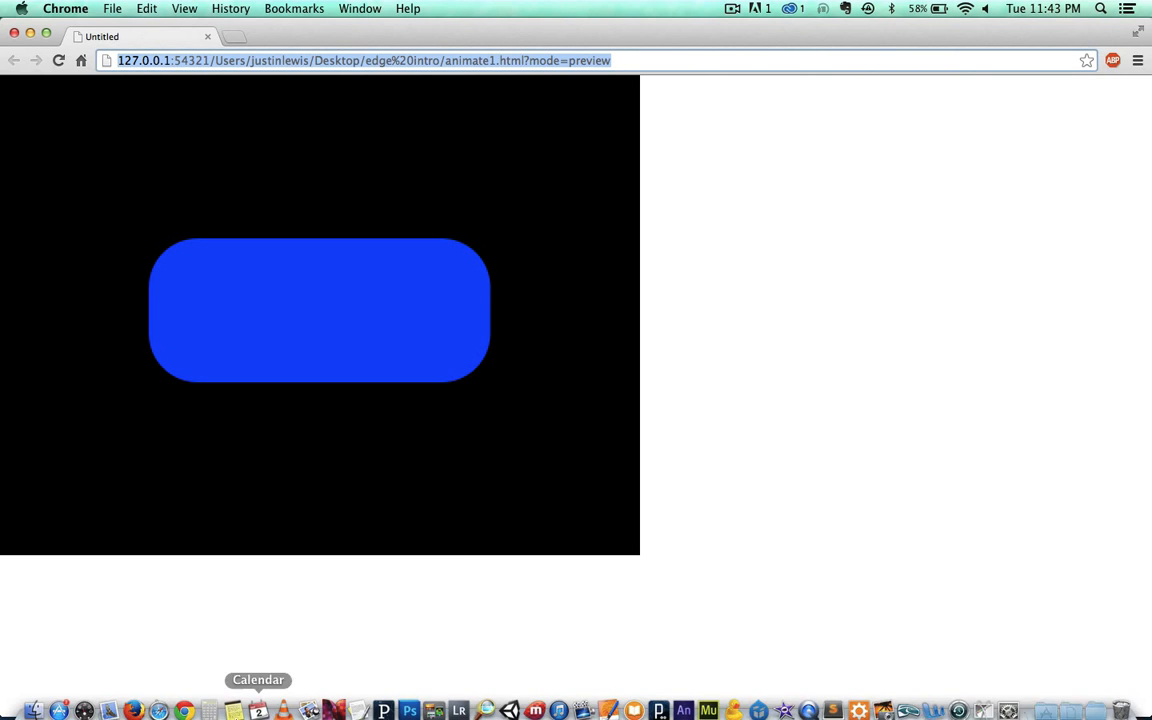
left_click(134, 705)
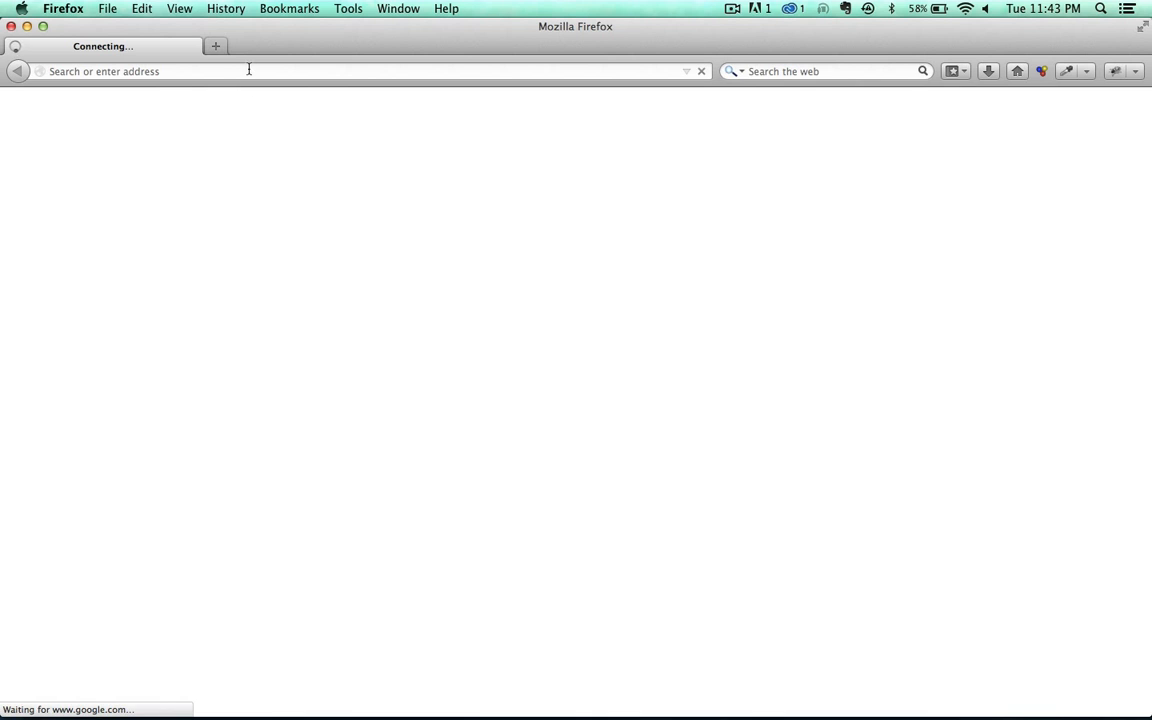
left_click(249, 71)
type("127.0.0.1:54321/Users/justinlewis/Desktop/edge intro/animate1.html?mode=preview")
key("Return")
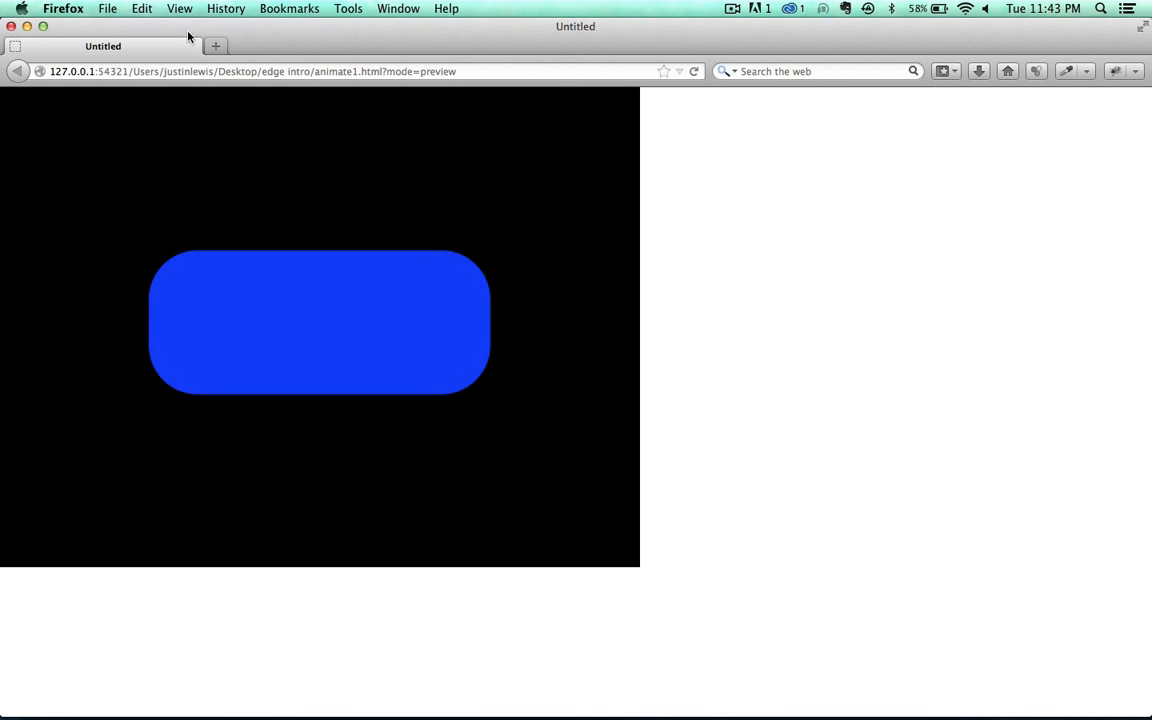
Close the Firefox and Chrome preview windows
left_click(12, 27)
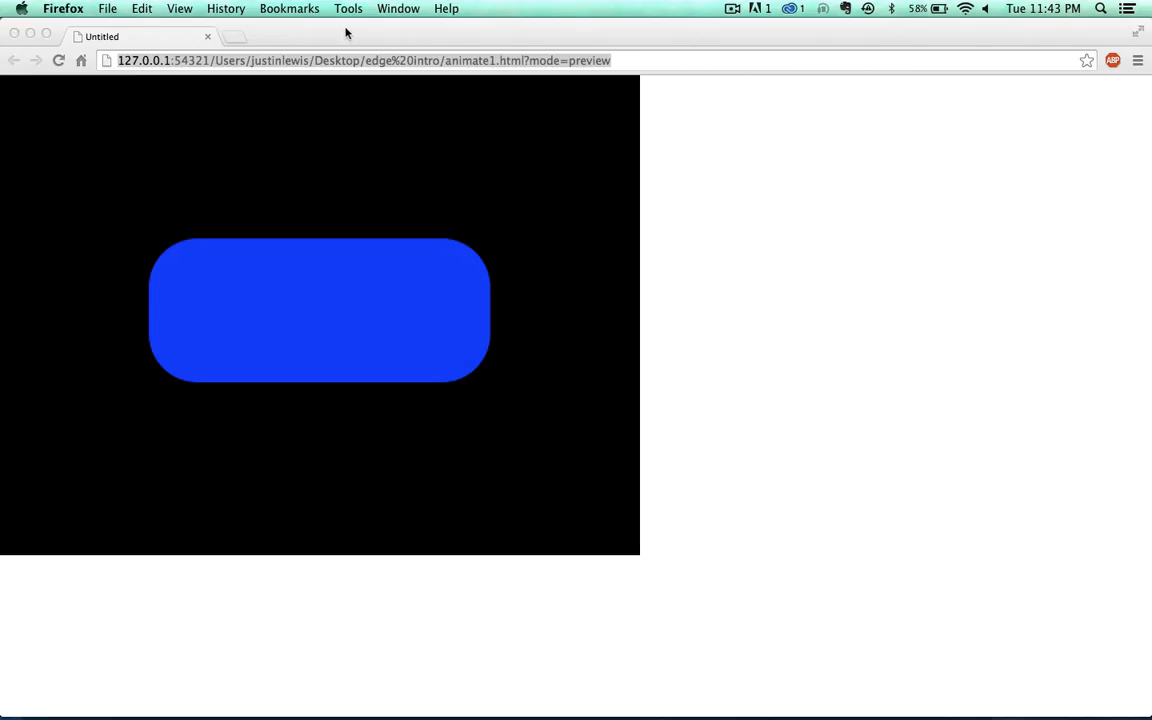
left_click_drag(346, 34, 474, 64)
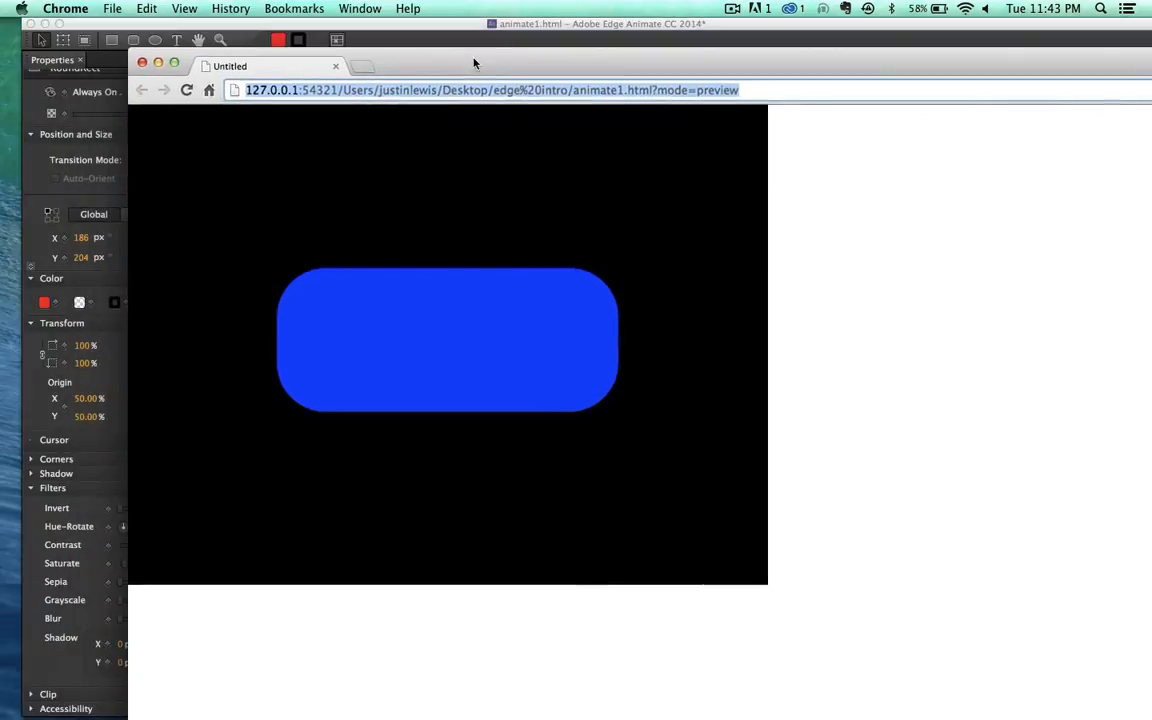
left_click(143, 66)
Switch back to Edge Animate and delete the rectangle's background color animation from the timeline
left_click(340, 24)
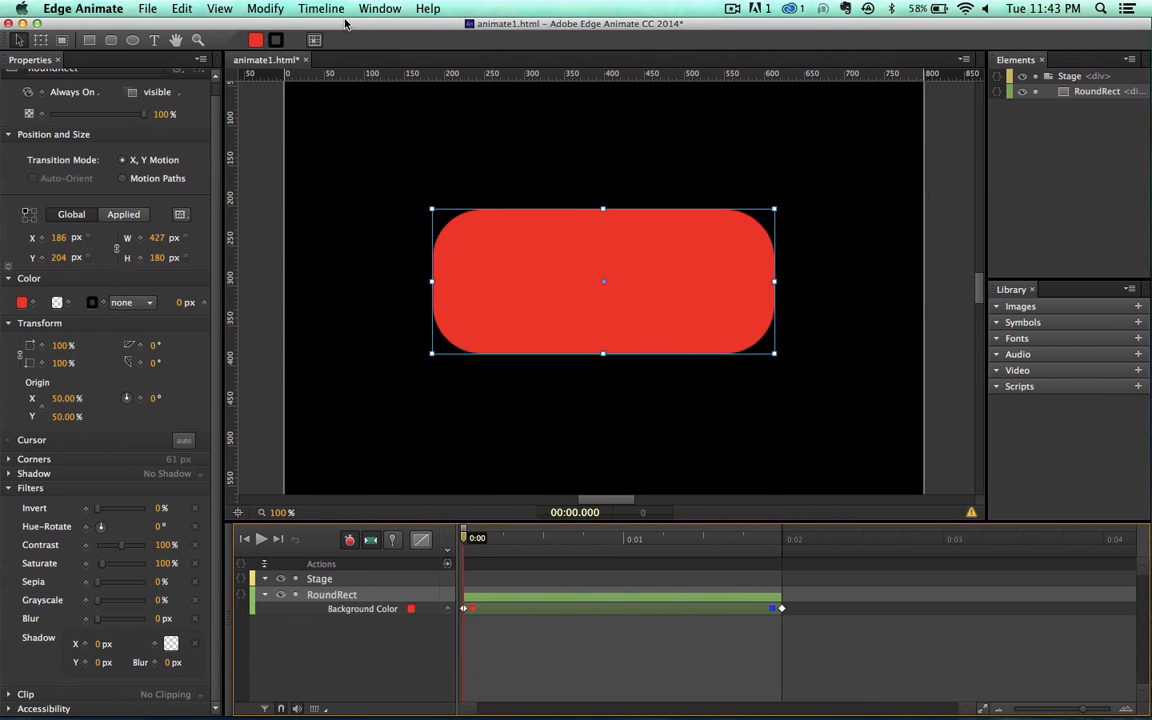
left_click(536, 600)
key("Delete")
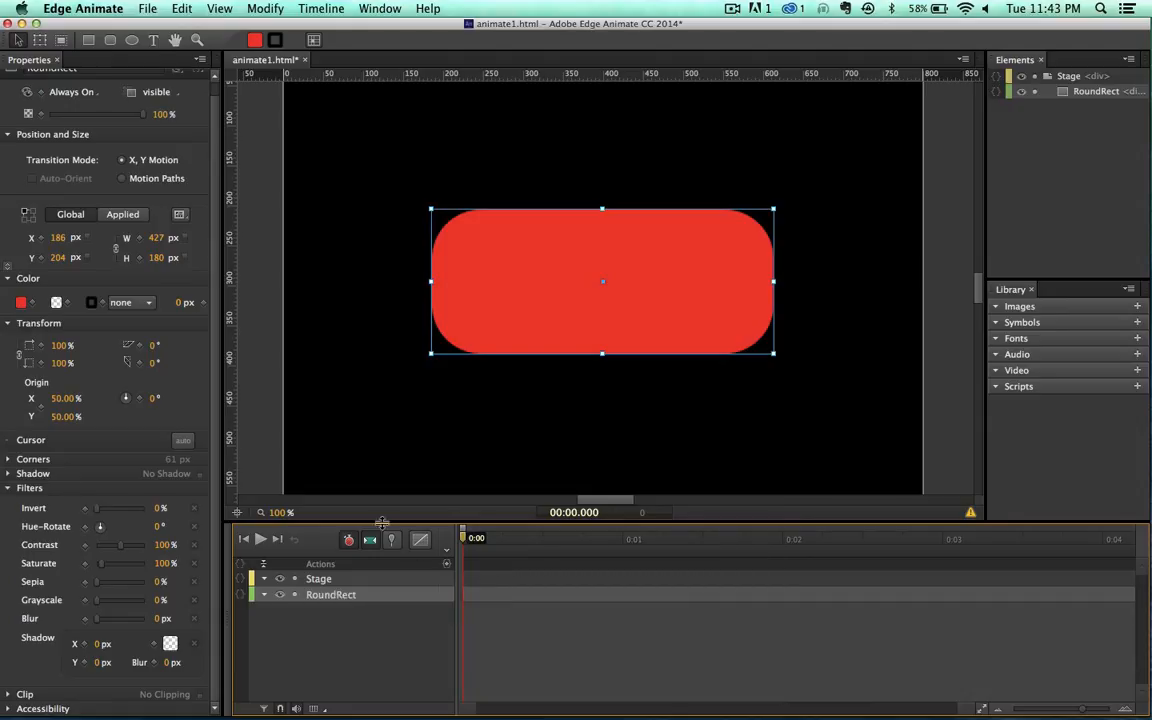
Draw a text box about 259 by 65 px inside the rounded rectangle and enter "Hello World"
left_click(151, 40)
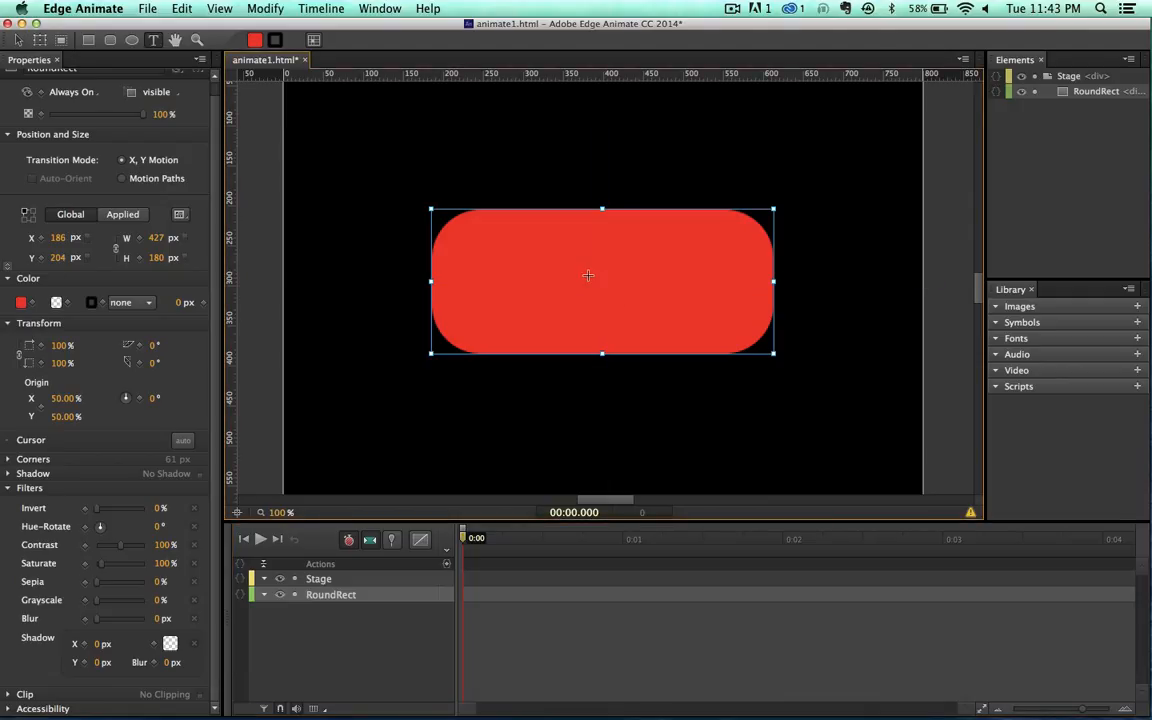
left_click_drag(500, 244, 708, 297)
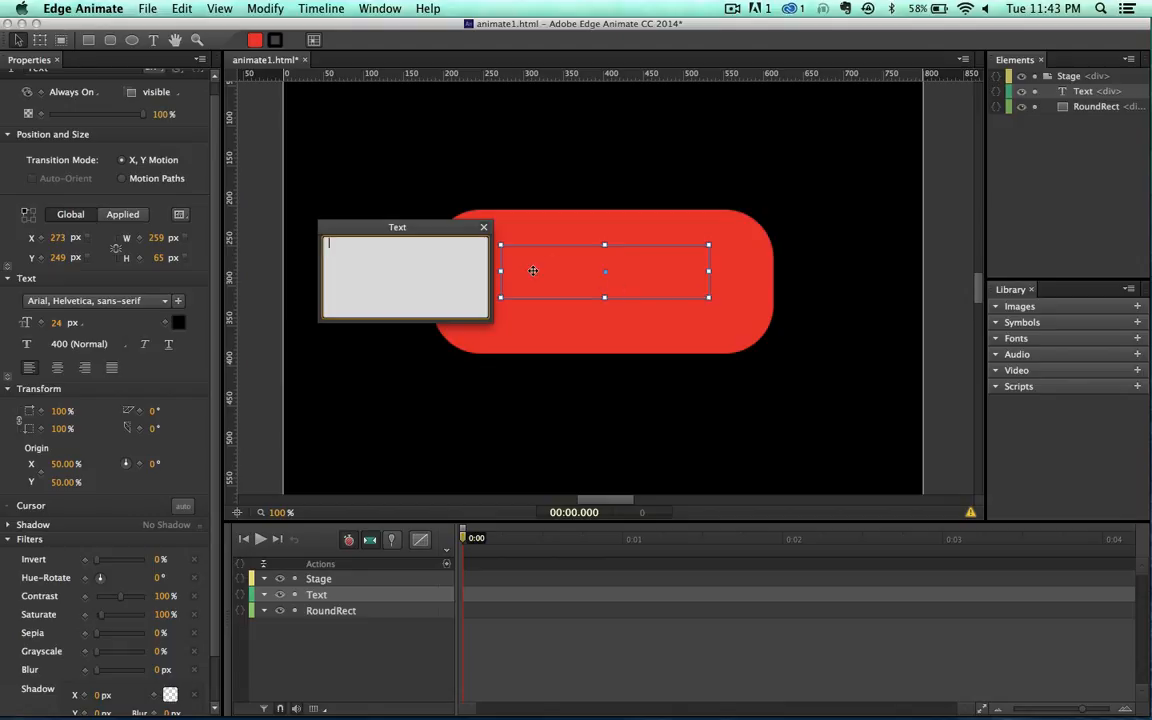
type("Hellow")
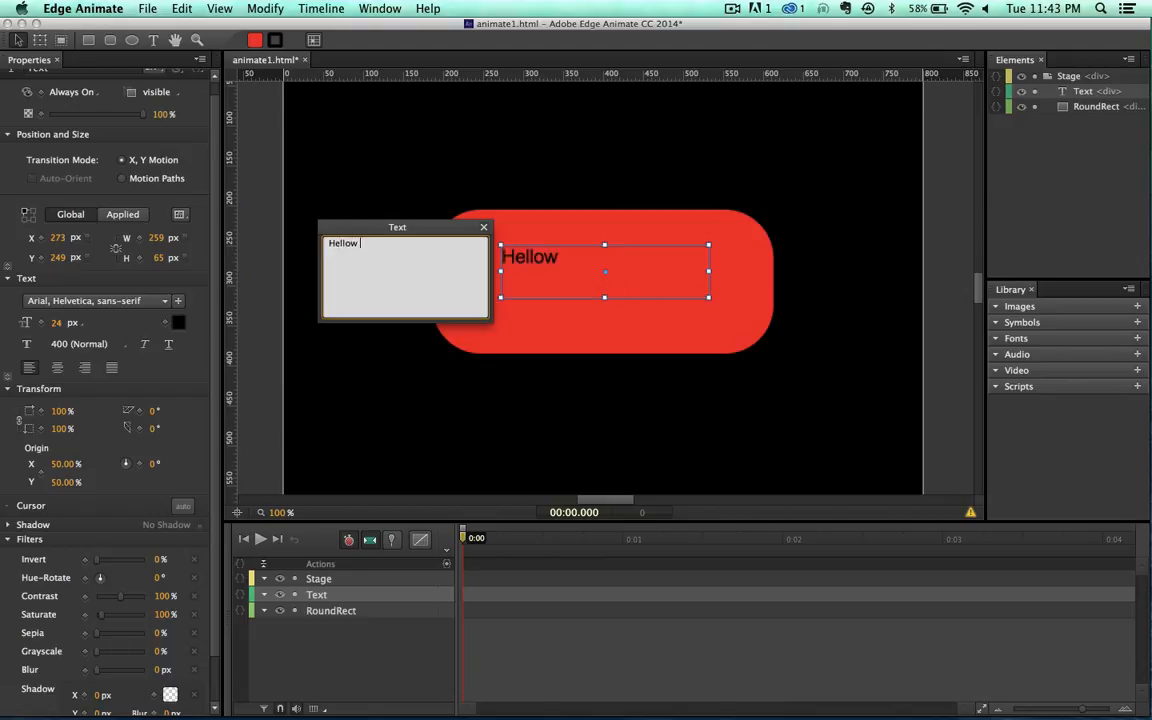
key("BackSpace")
type("World")
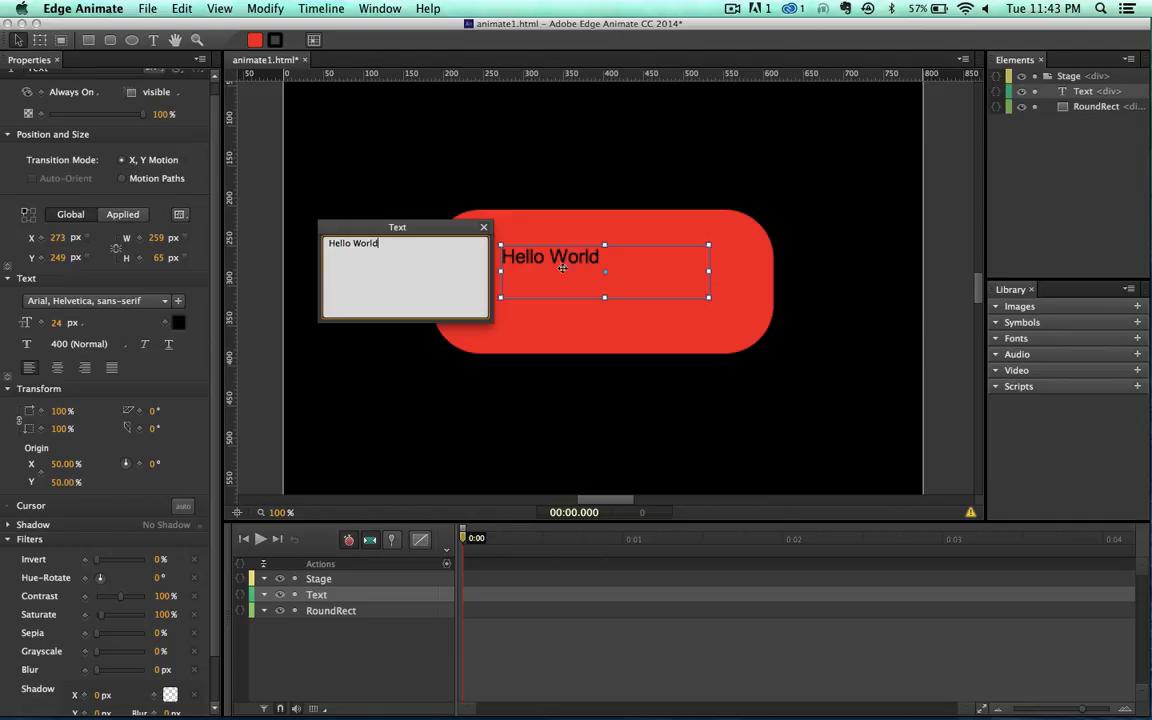
left_click(484, 226)
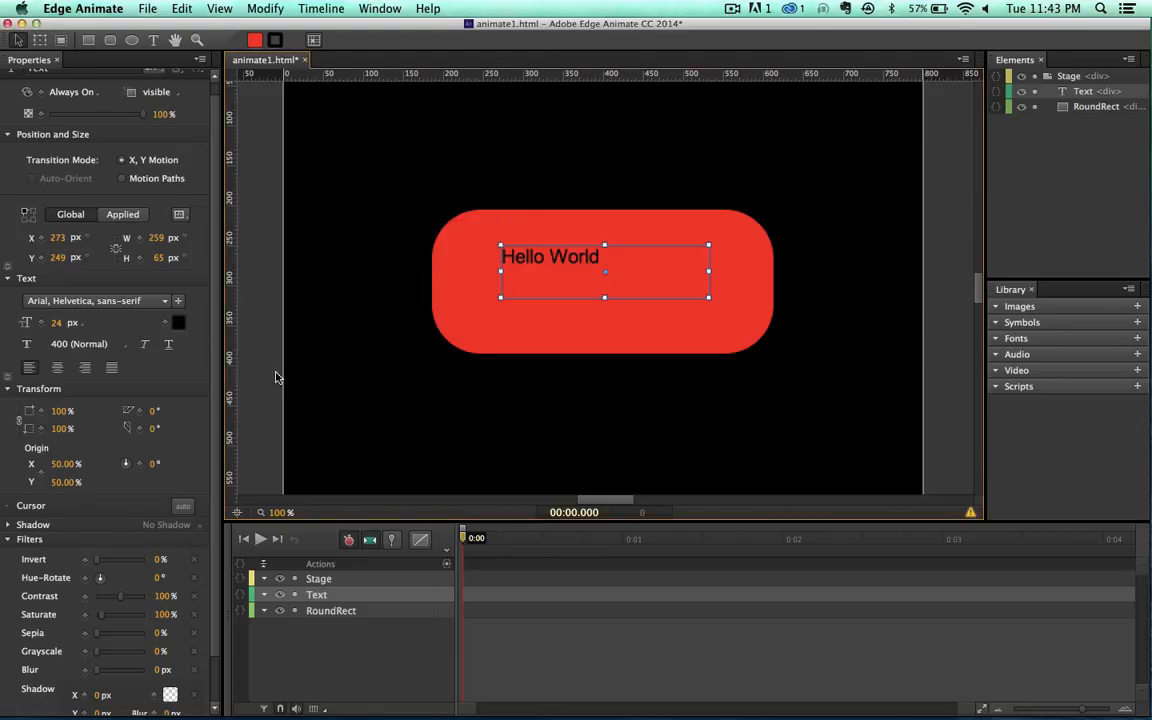
Format the Hello World text as centered, 45 px and white, and move its box to about X 270, Y 261
left_click(57, 367)
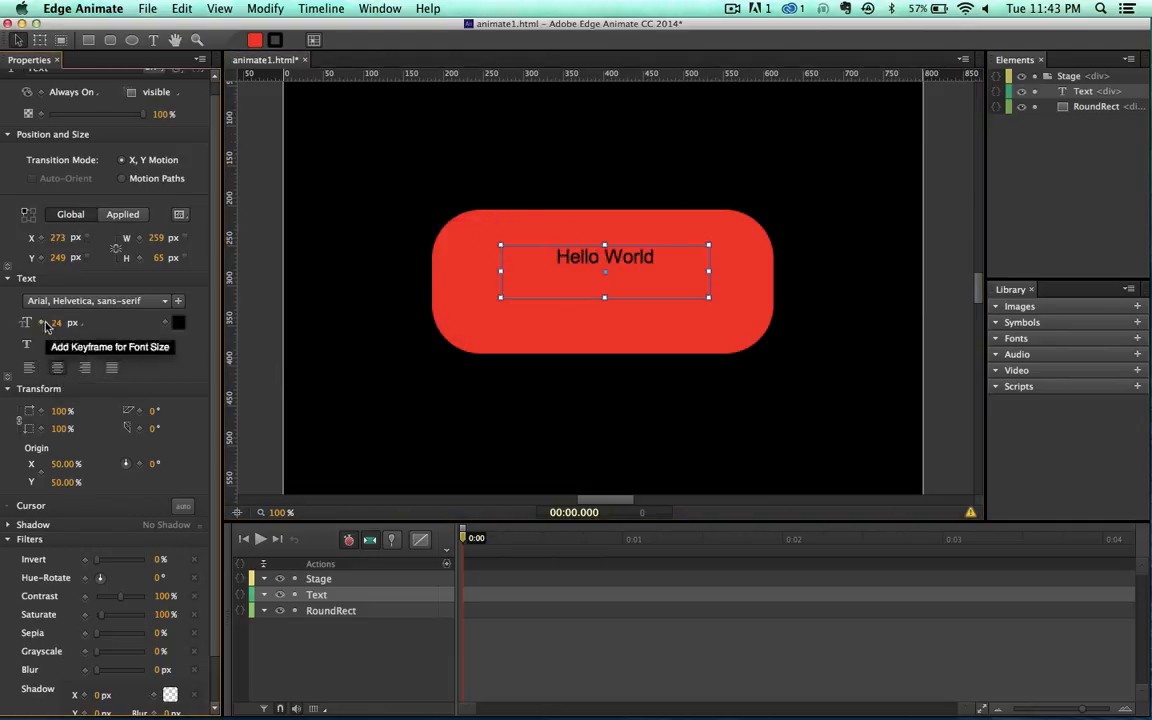
mouse_move(57, 323)
left_mouse_down()
mouse_move(87, 327)
mouse_move(75, 327)
left_mouse_up()
left_click(178, 322)
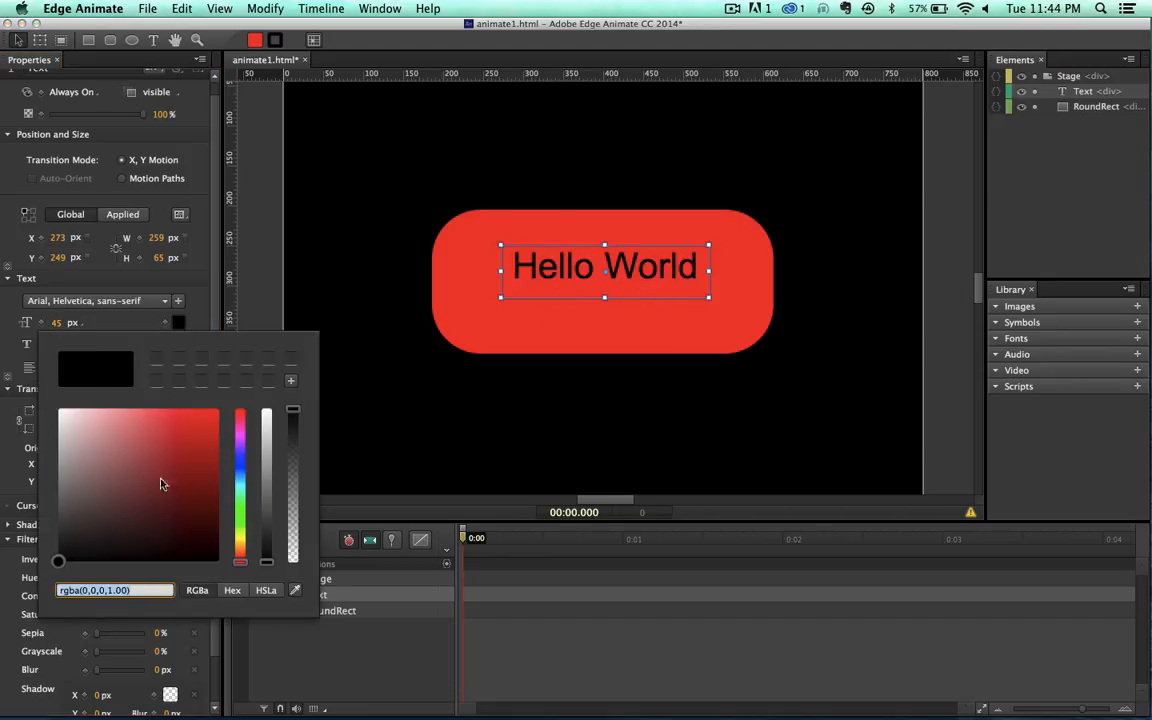
left_click_drag(162, 484, 69, 365)
left_click(265, 263)
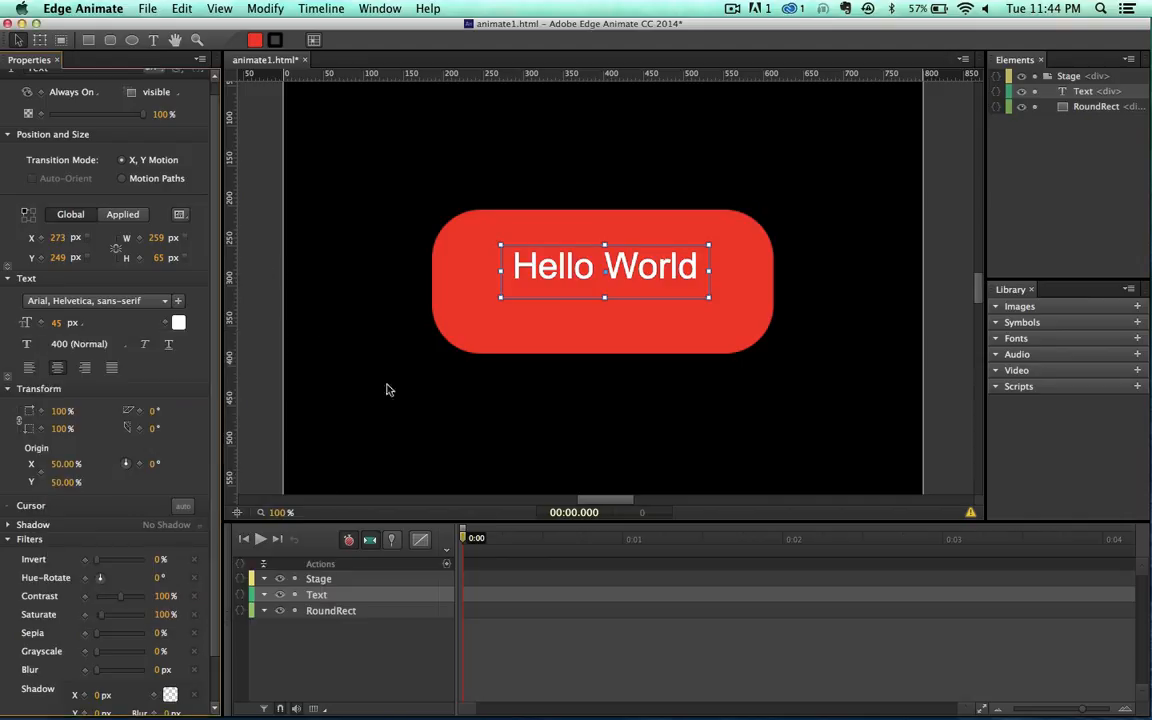
left_click_drag(564, 272, 561, 284)
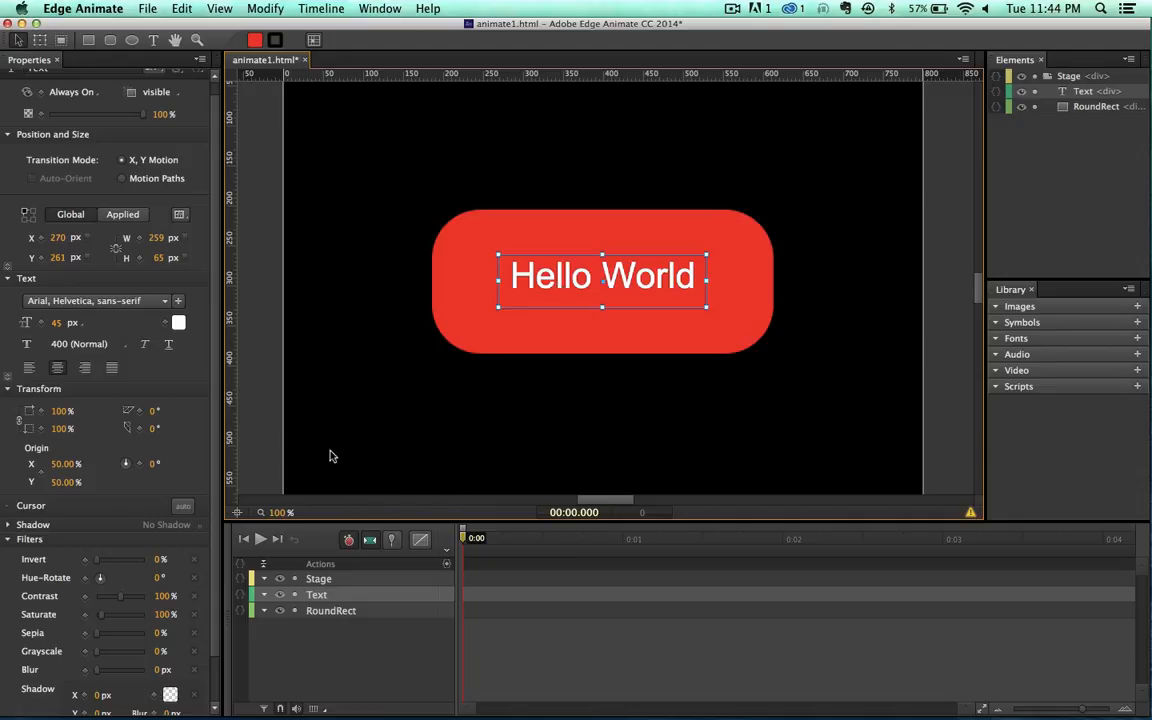
Animate the Hello World text's opacity from 0% at 0:00 to 100% at about 0:02
left_click(41, 117)
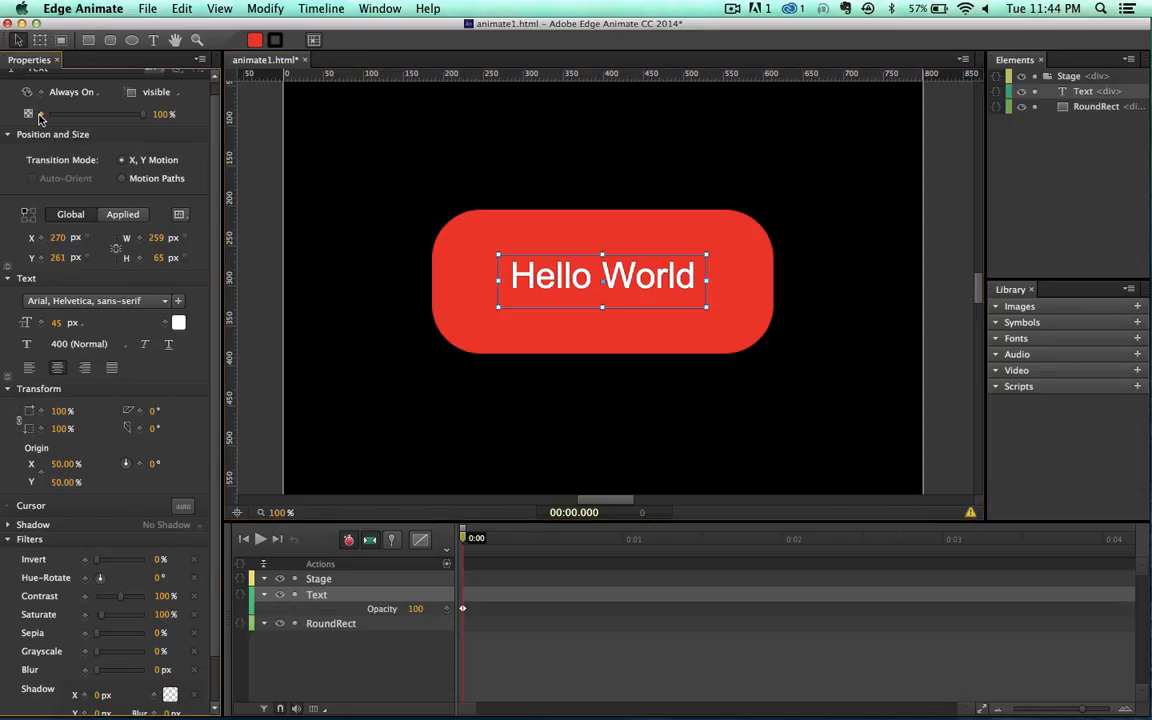
left_click_drag(121, 114, 17, 117)
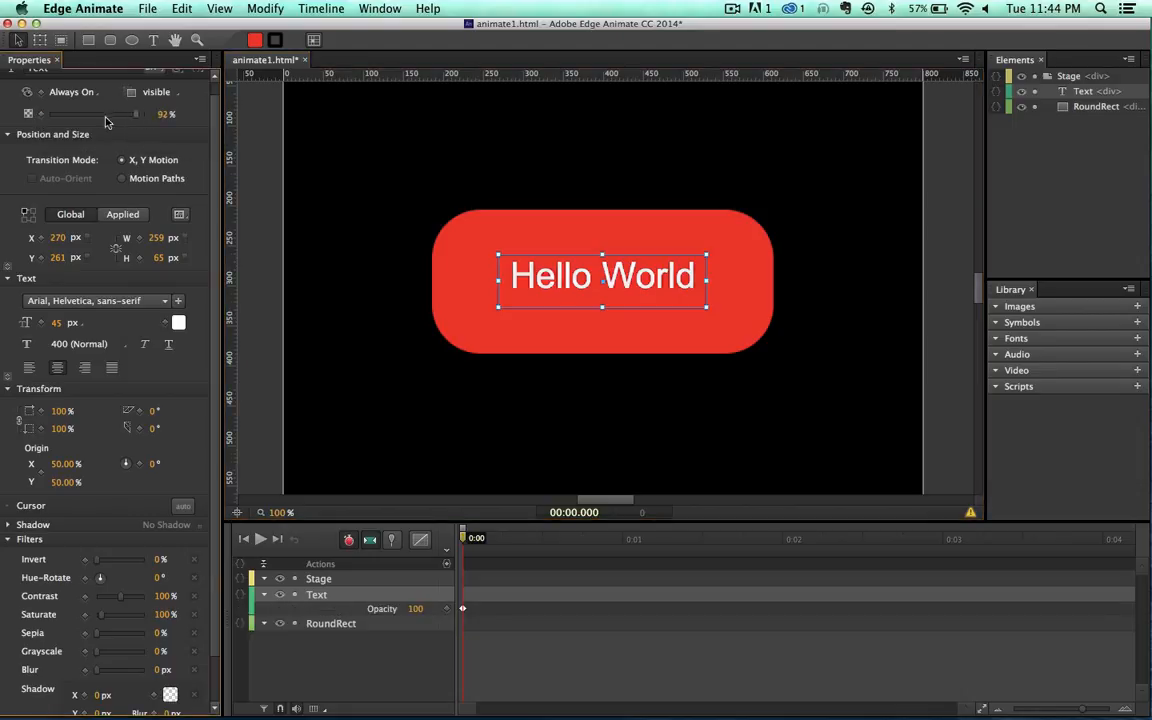
left_click(786, 541)
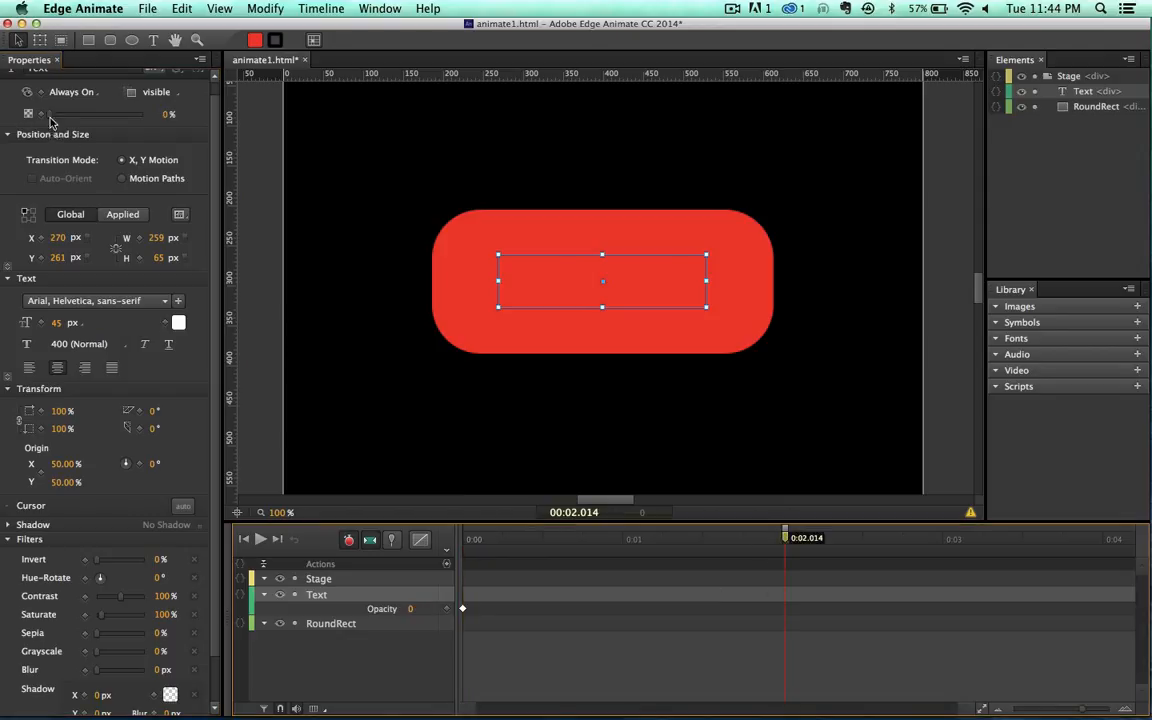
left_click_drag(46, 115, 249, 112)
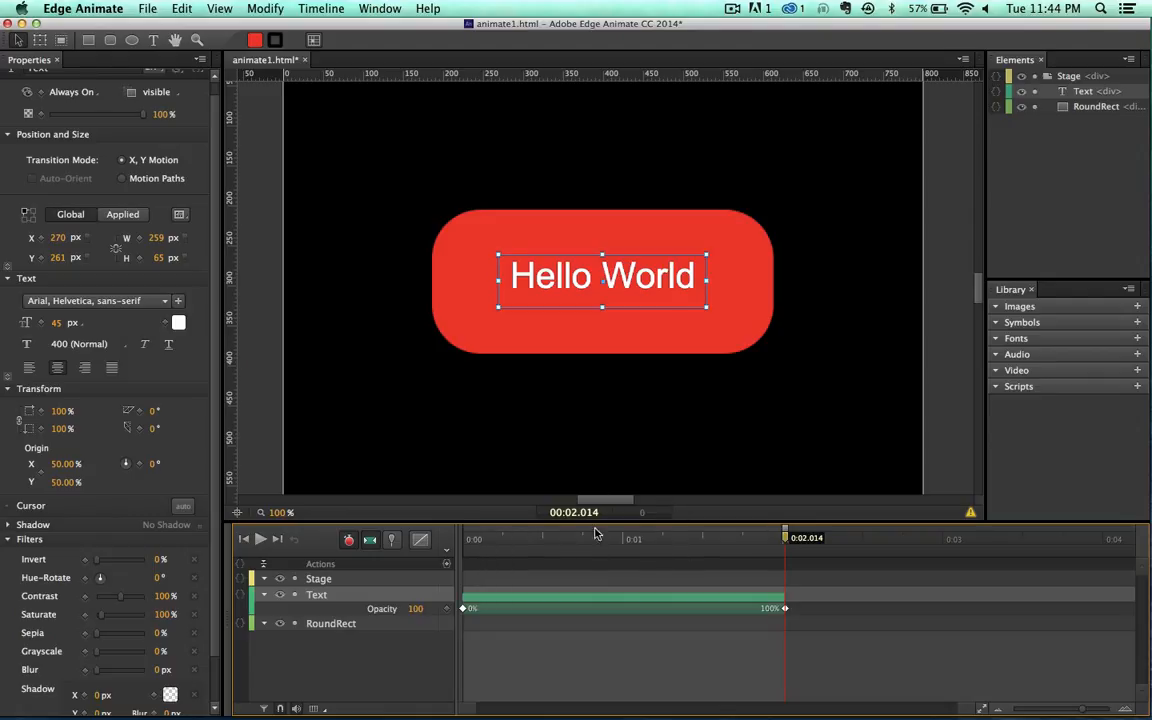
Play back the text's fade-in on the timeline and preview it in Chrome
left_click(260, 539)
key("super+Return")
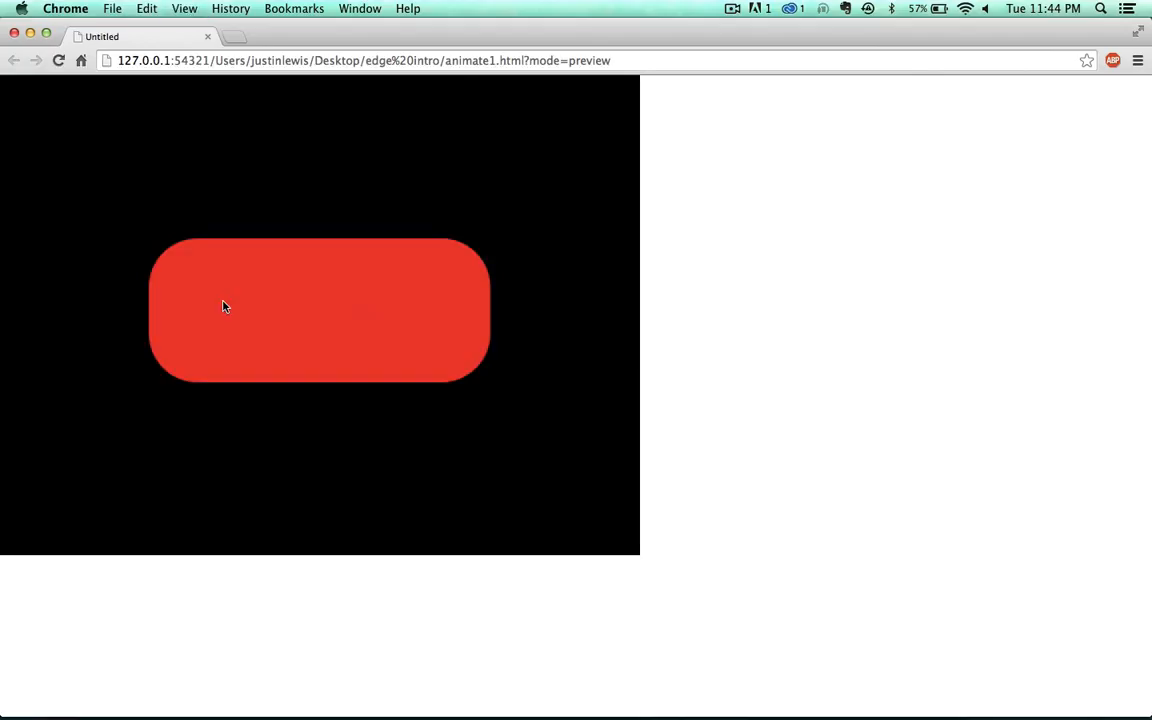
left_click(18, 34)
left_click(367, 27)
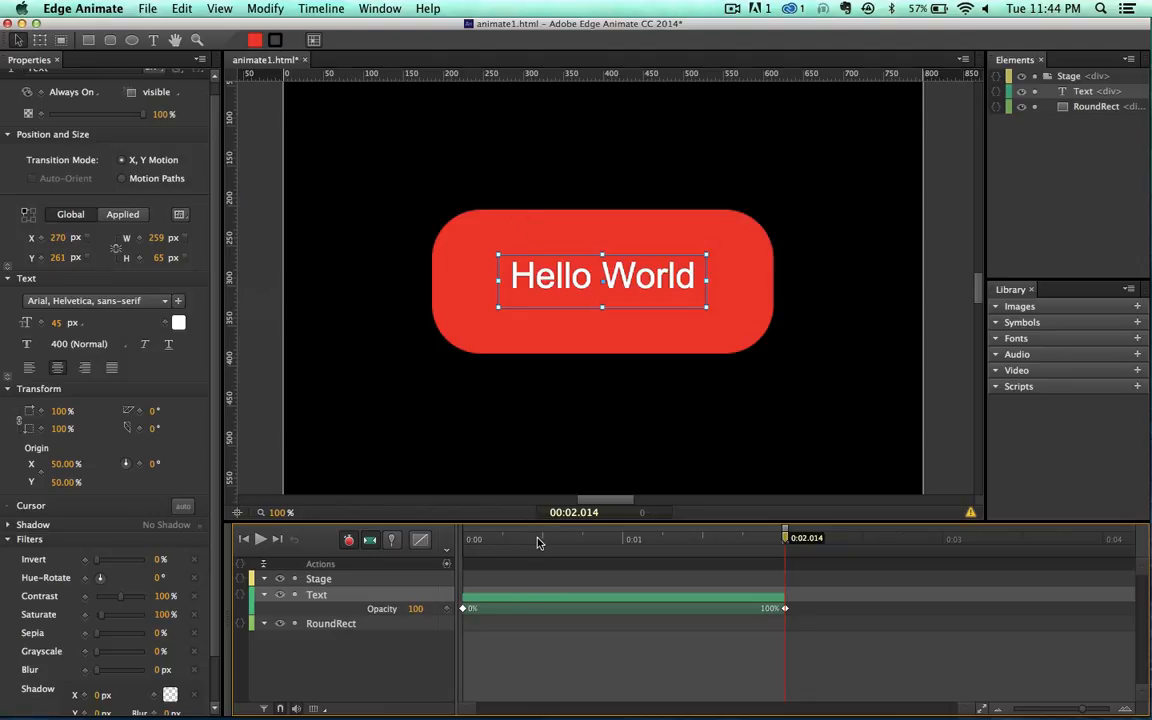
left_click_drag(538, 541, 784, 552)
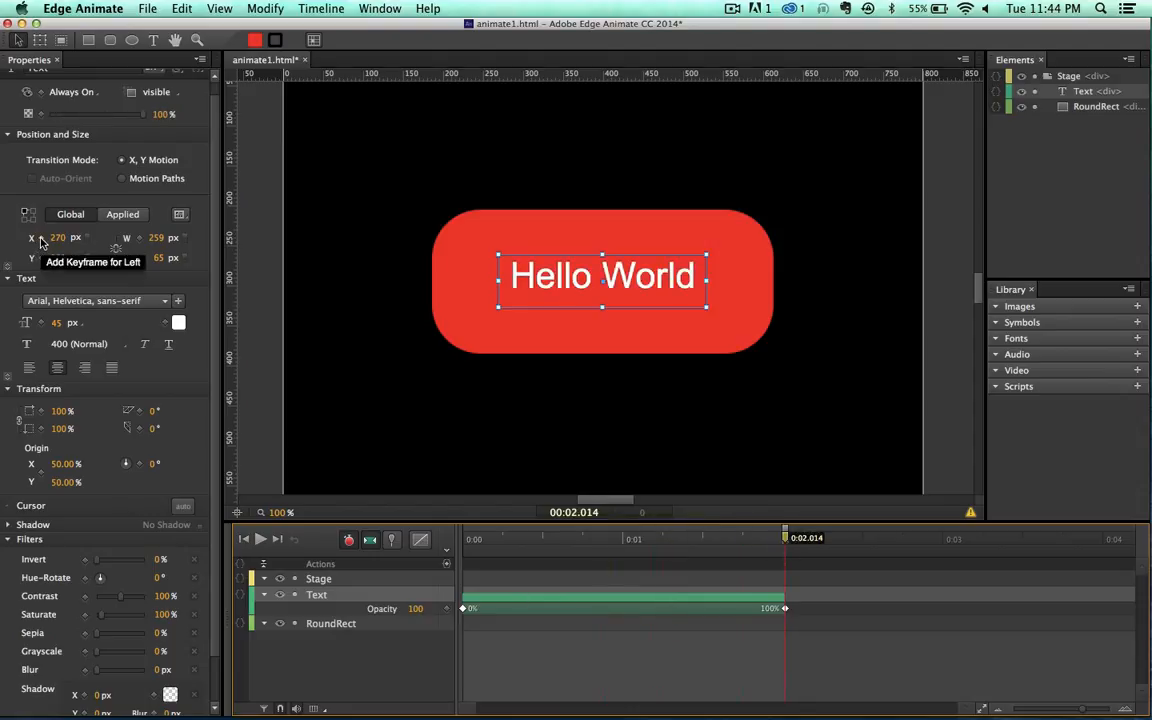
Animate the Hello World text's X position from 270 px at about 0:02 to 878 px at about 0:03, and preview it in Chrome
left_click(41, 241)
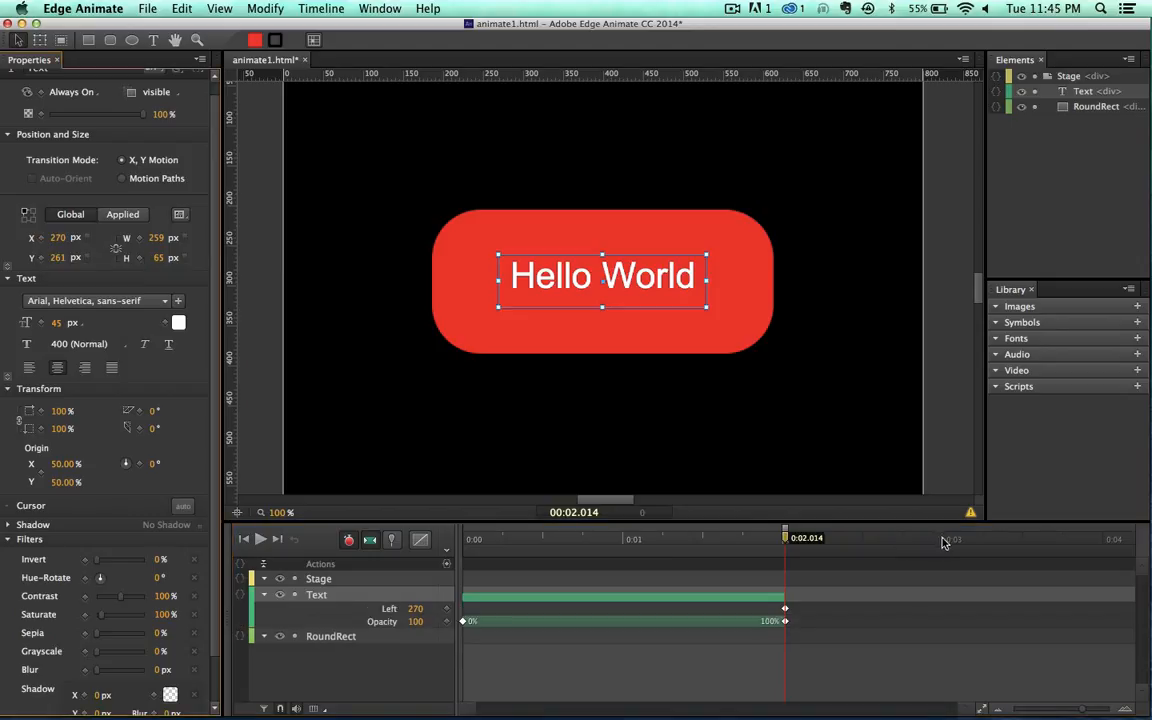
left_click(847, 483)
left_click(941, 540)
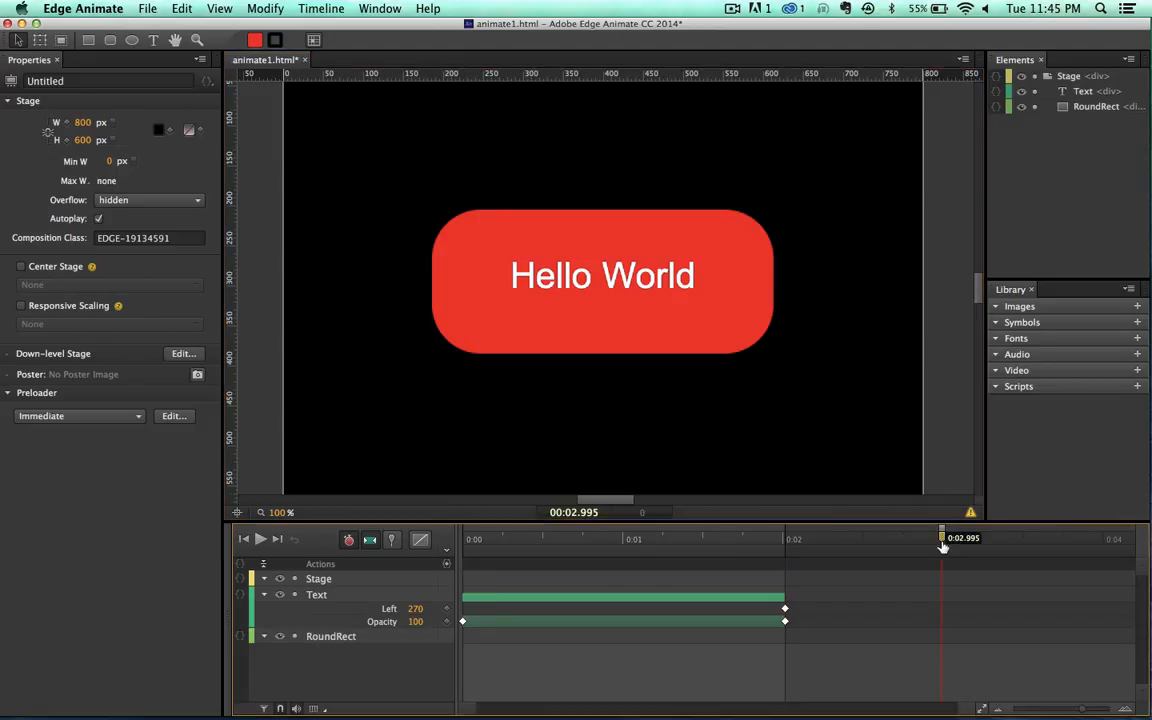
left_click(316, 596)
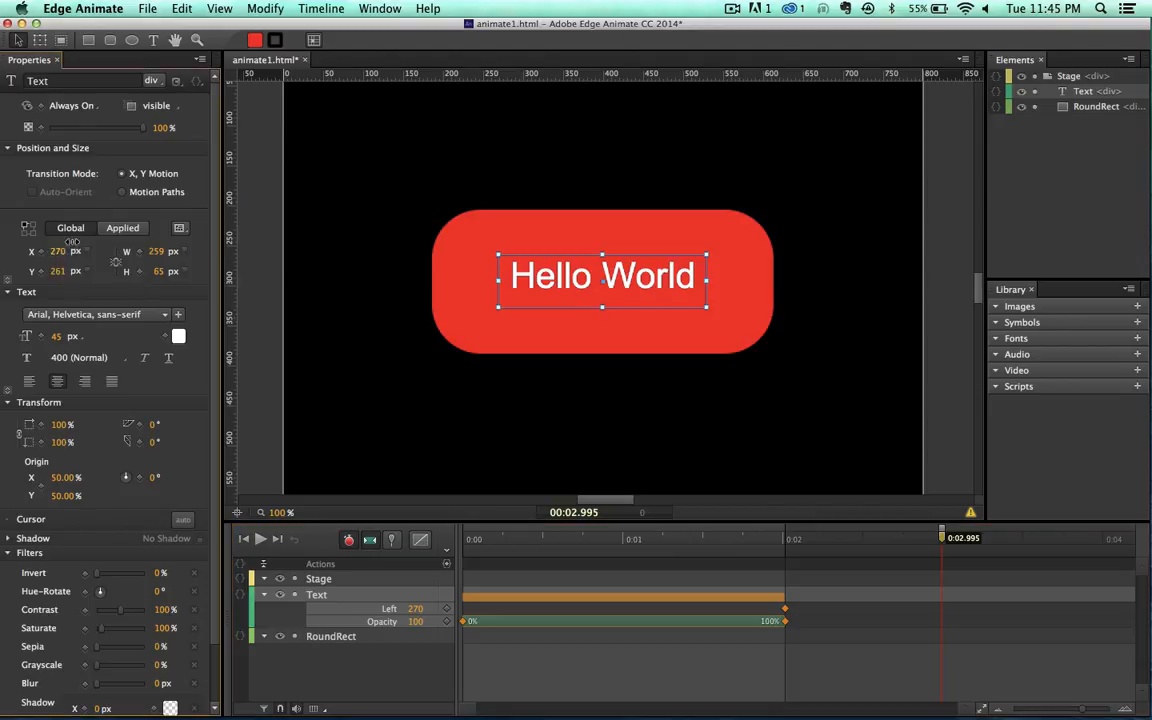
left_click_drag(60, 251, 551, 262)
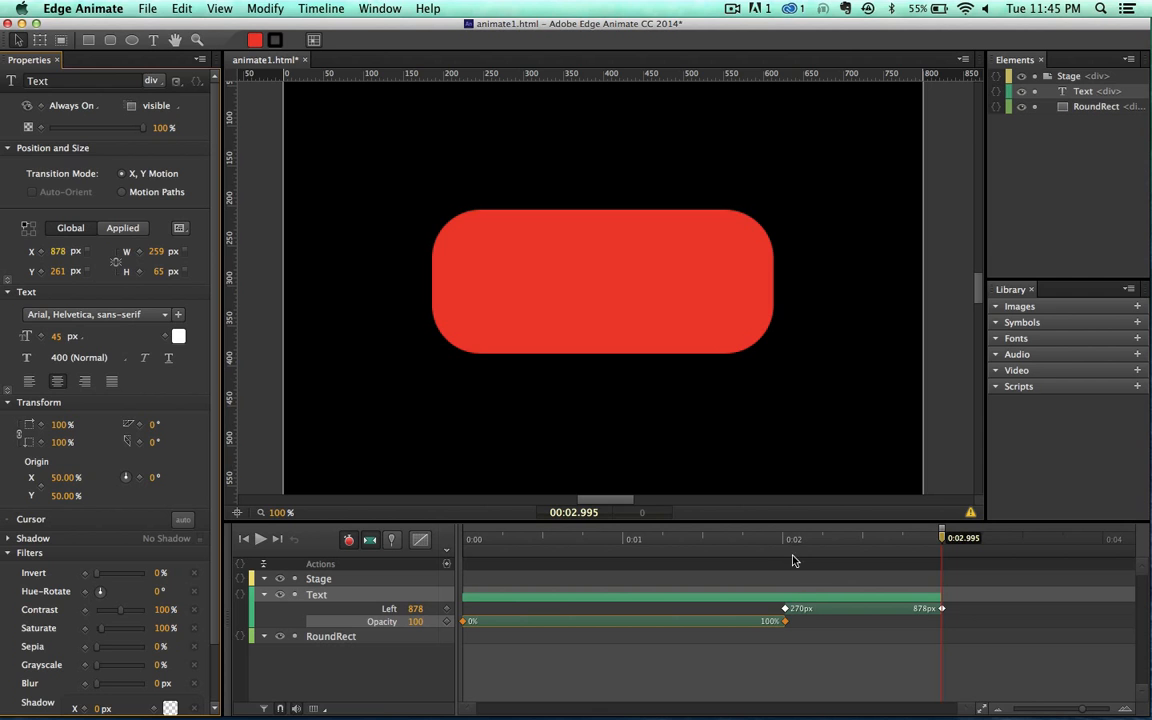
key("super+Return")
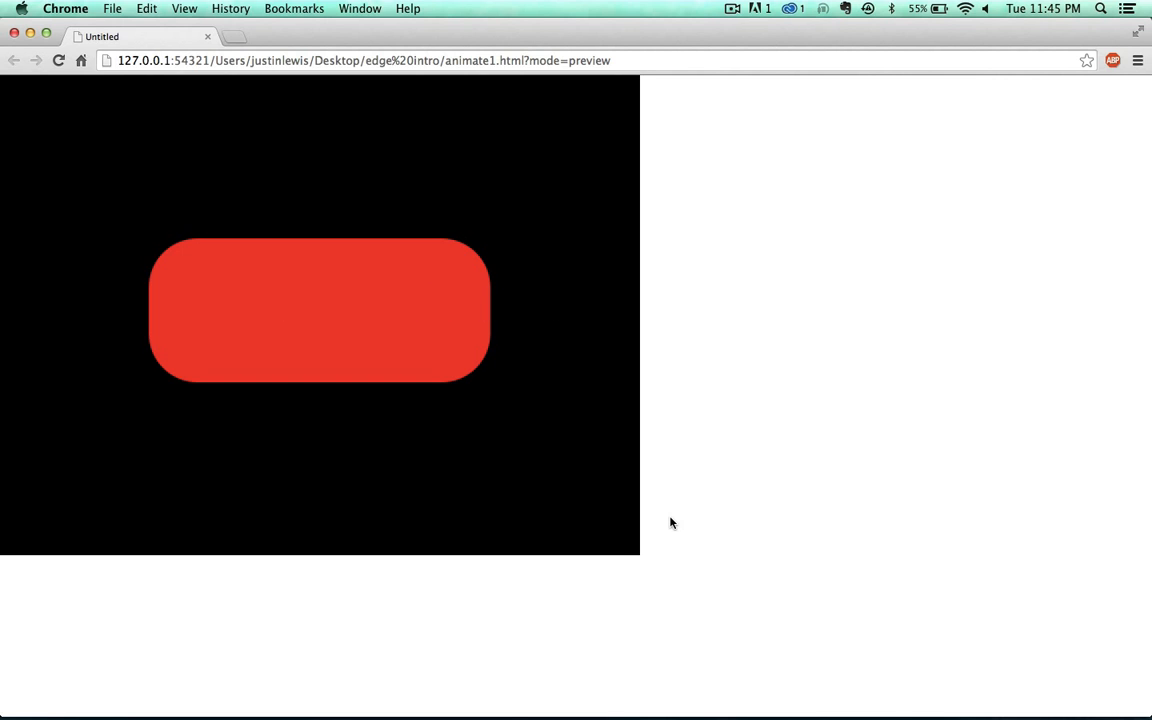
left_click(14, 34)
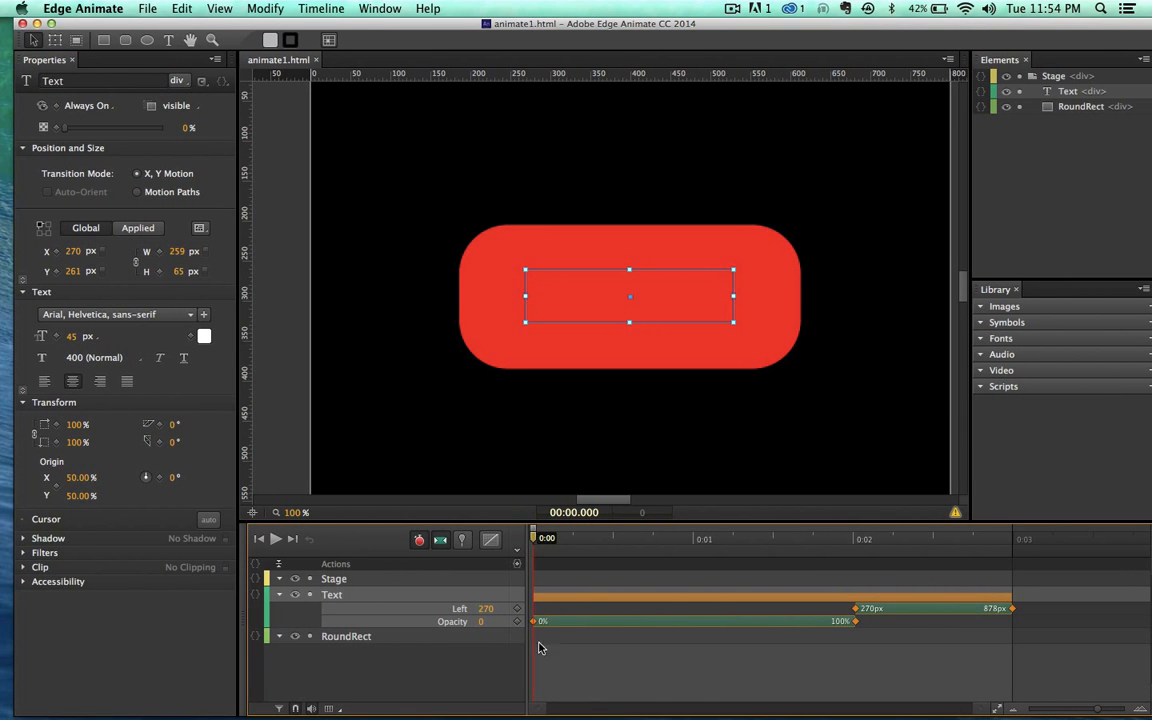
Delete all of the text's position and opacity keyframes and set its opacity to 100%
left_click(580, 653)
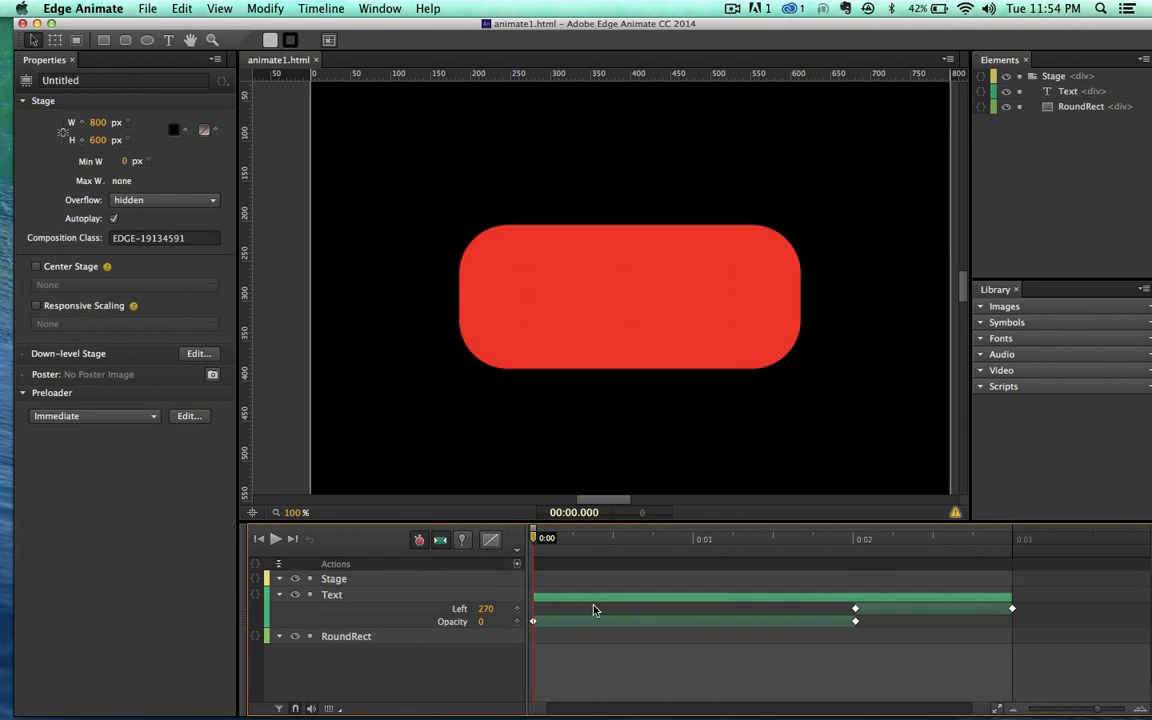
left_click(592, 596)
key("Delete")
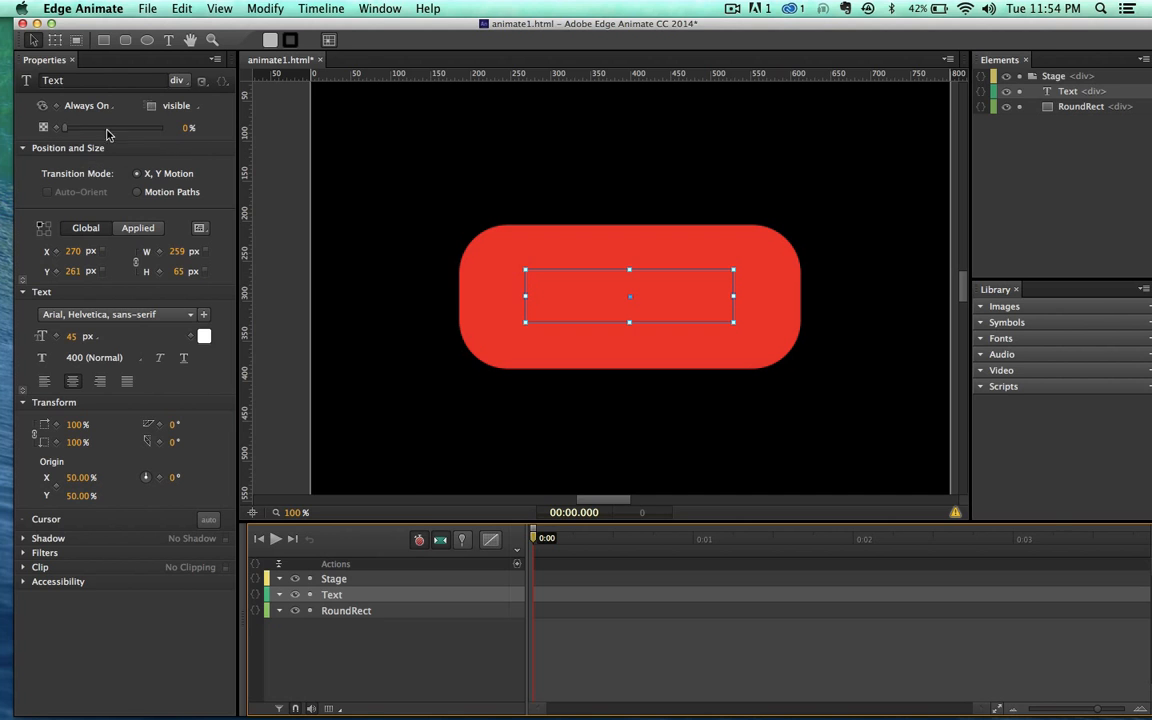
left_click_drag(108, 134, 257, 140)
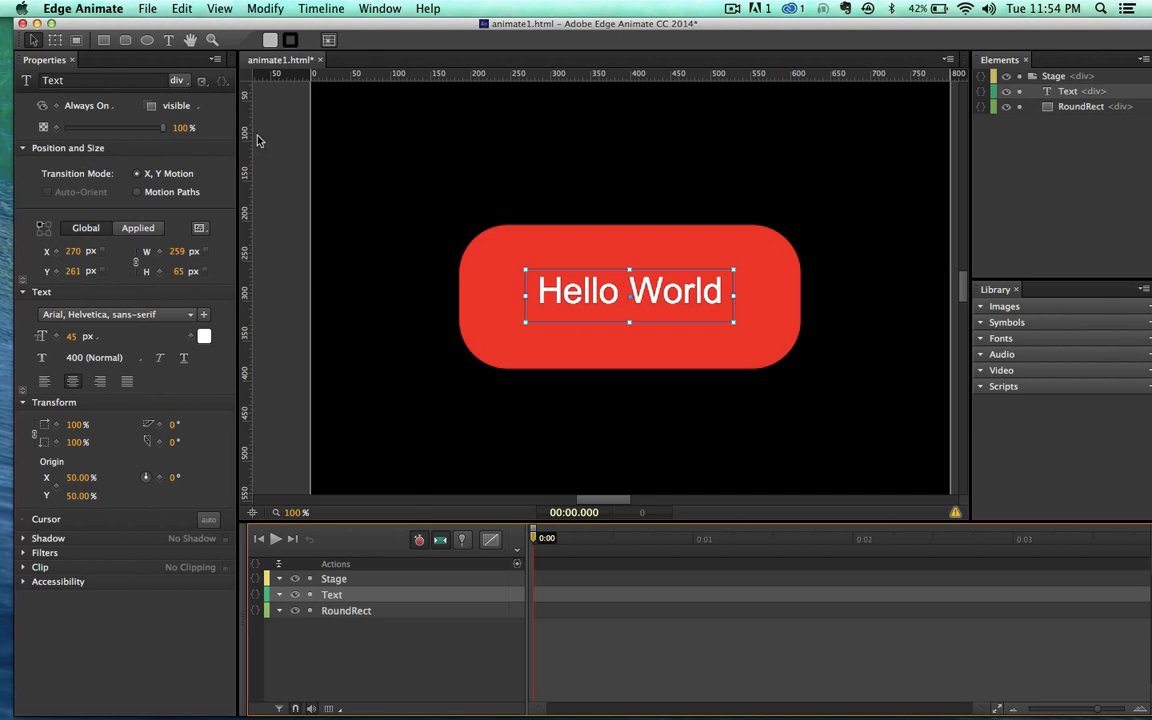
Pin the text from 0:00 to 0:02, move its start position to about X -327, Y 120, and preview the motion in Chrome
left_click(421, 540)
left_click_drag(534, 535, 857, 540)
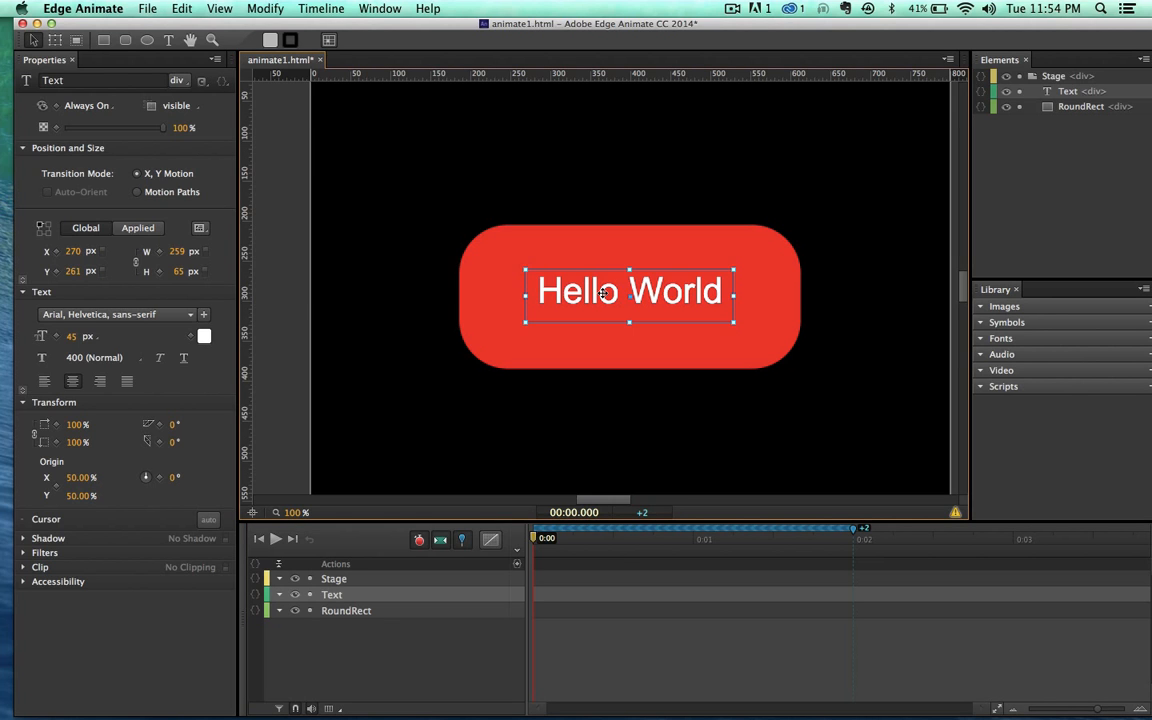
left_click_drag(604, 292, 124, 184)
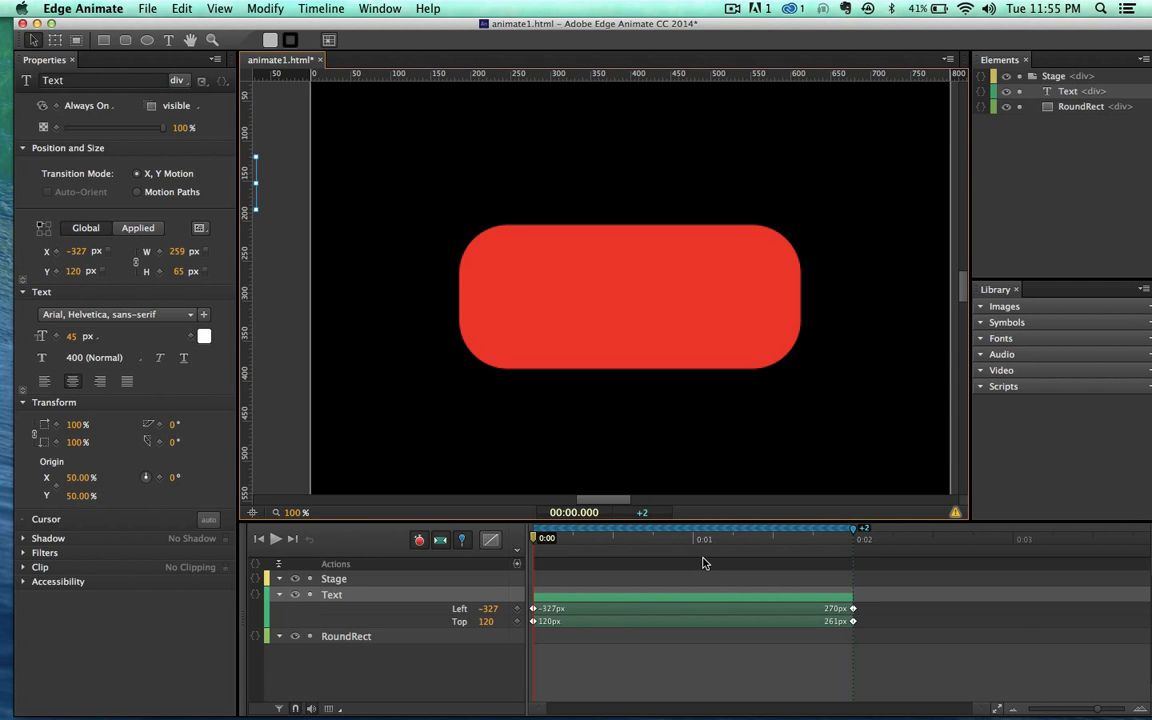
key("super+Return")
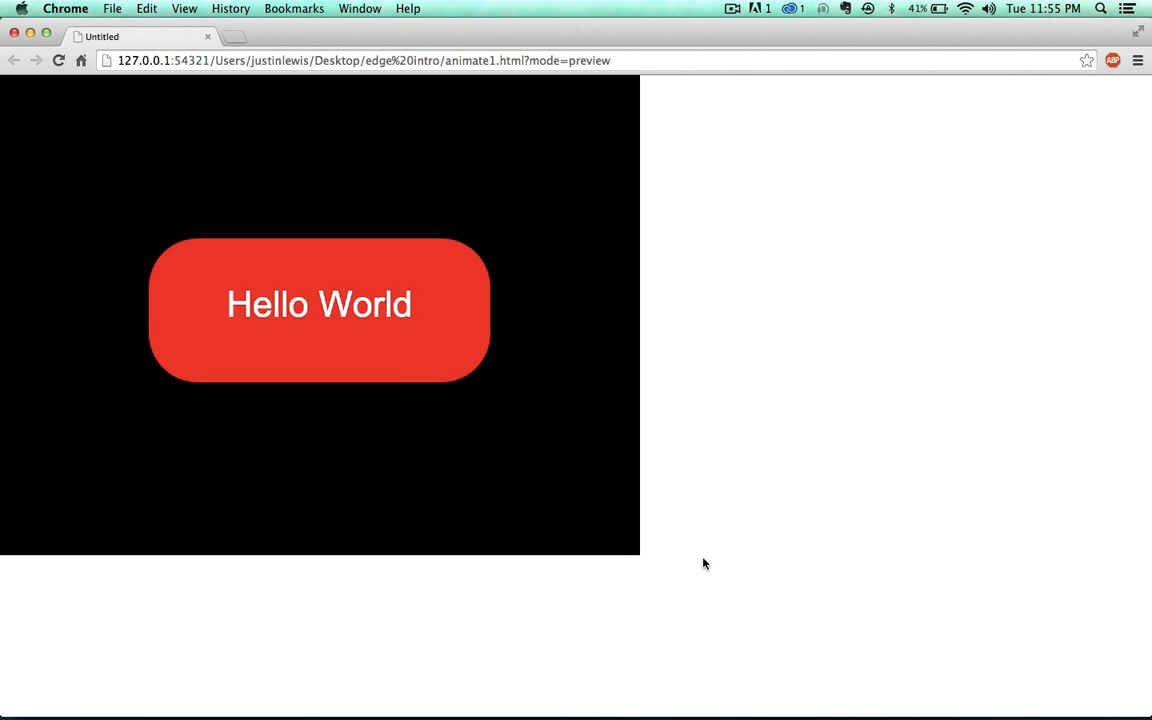
left_click(14, 33)
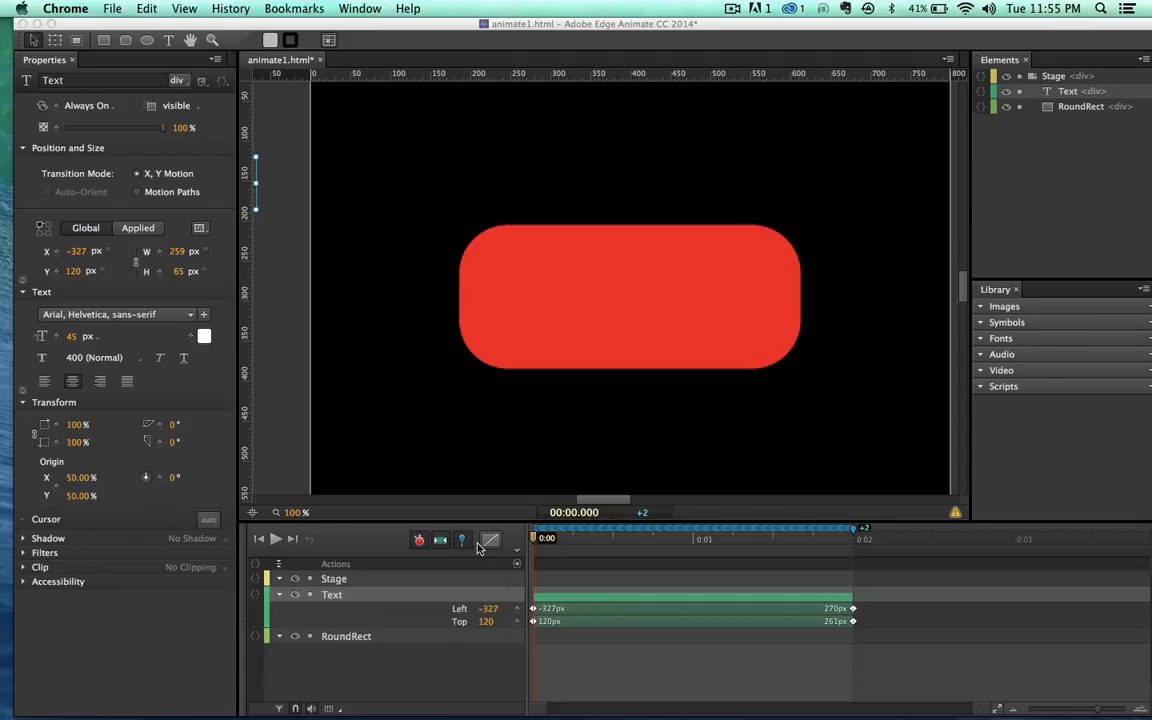
Delete the text's two-second Left and Top transitions from the timeline
left_click(607, 603)
left_click(607, 601)
key("Delete")
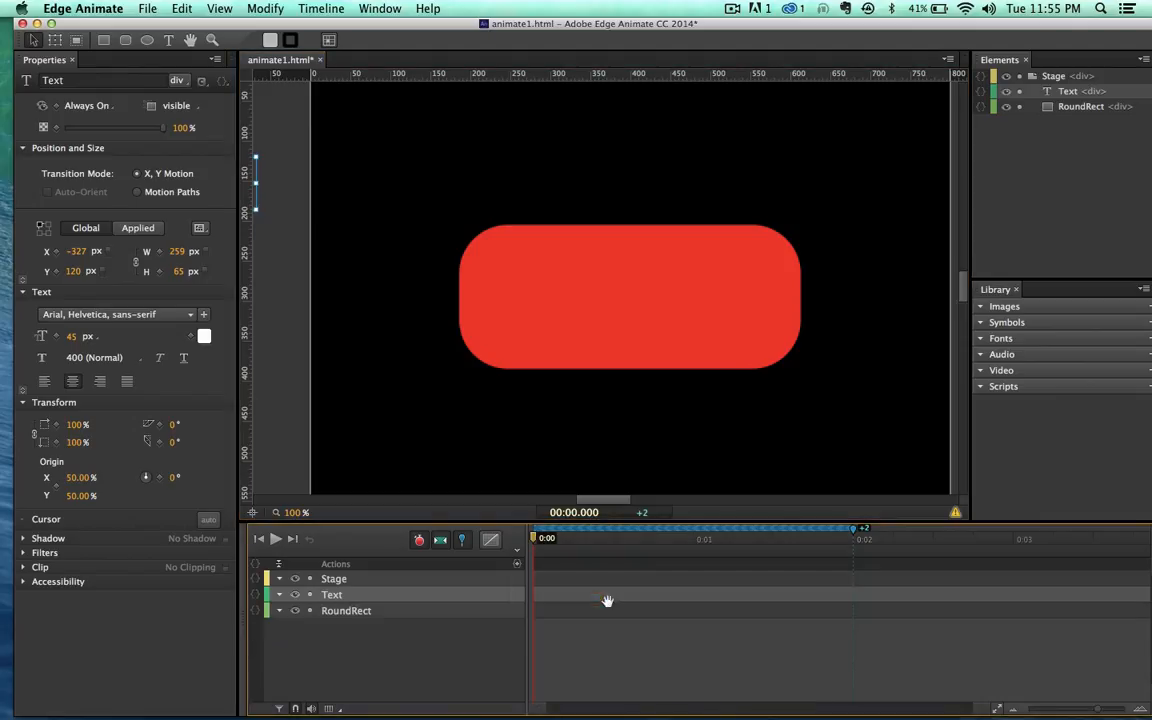
Turn off the pin, auto-keyframe and auto-transition modes, and move the text onto the rounded rectangle at about X 265, Y 261
left_click(440, 541)
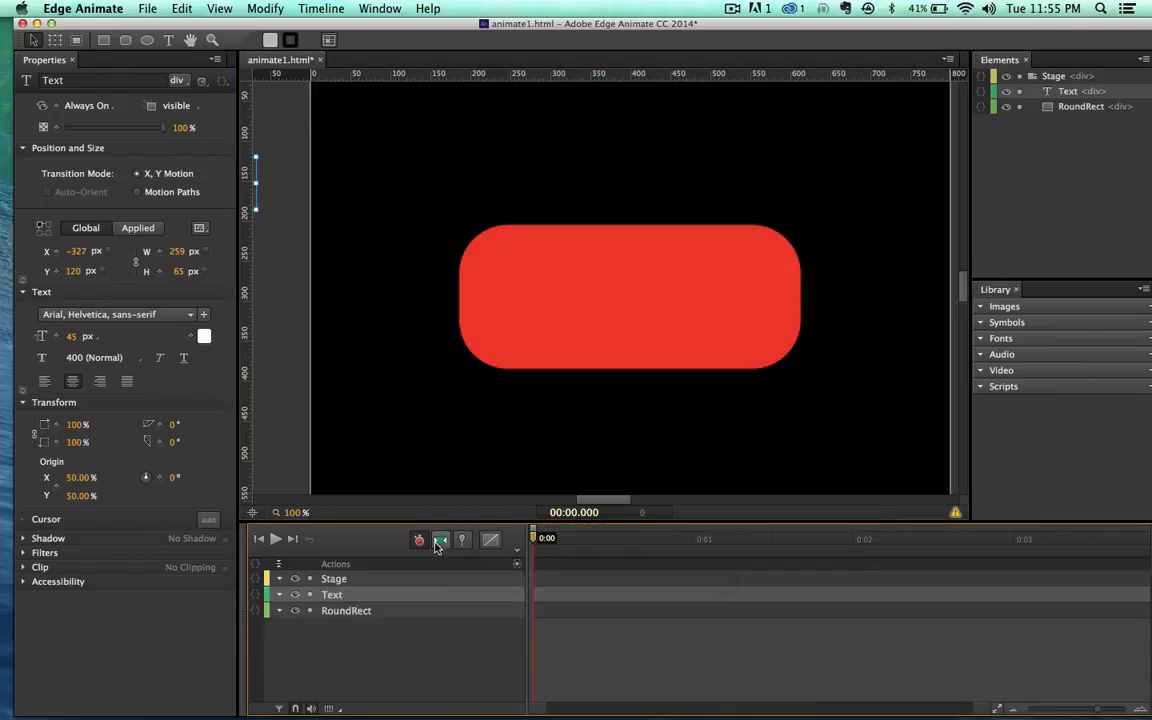
left_click(420, 540)
scroll(386, 373, "left", 1)
left_click_drag(258, 167, 729, 278)
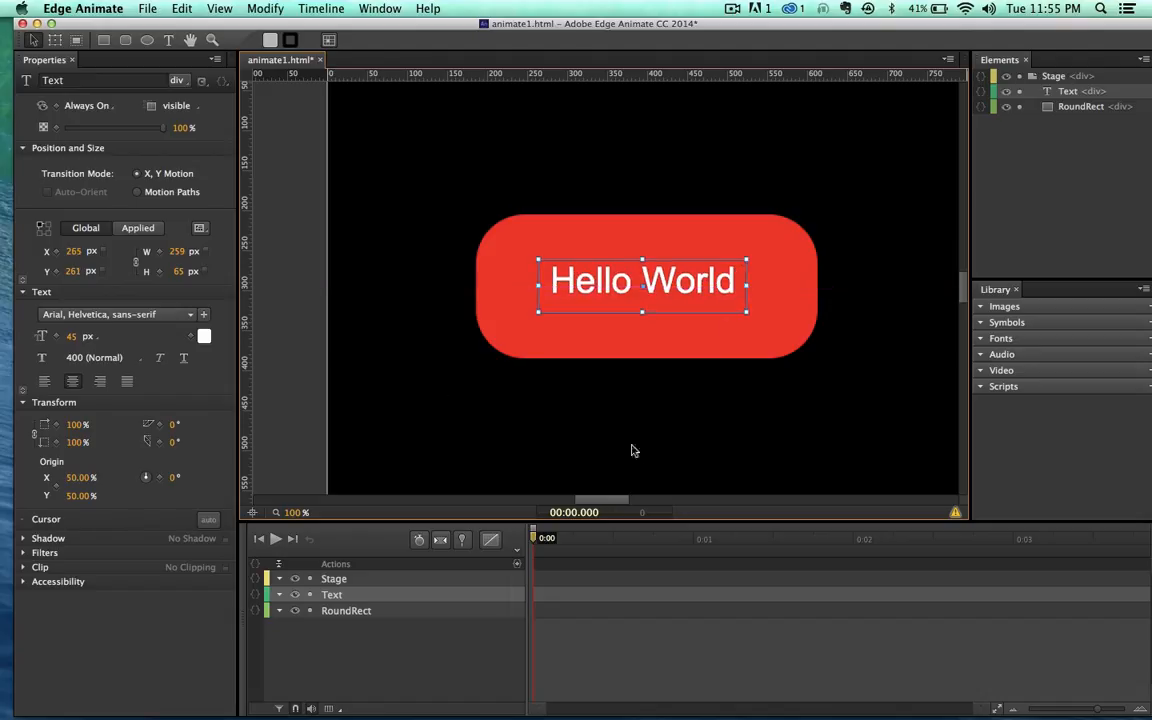
Add Left and Top keyframes for the text at 0:00 and about 0:01, moving it to about X 253, Y 84 at the second
left_click(56, 253)
left_click(56, 273)
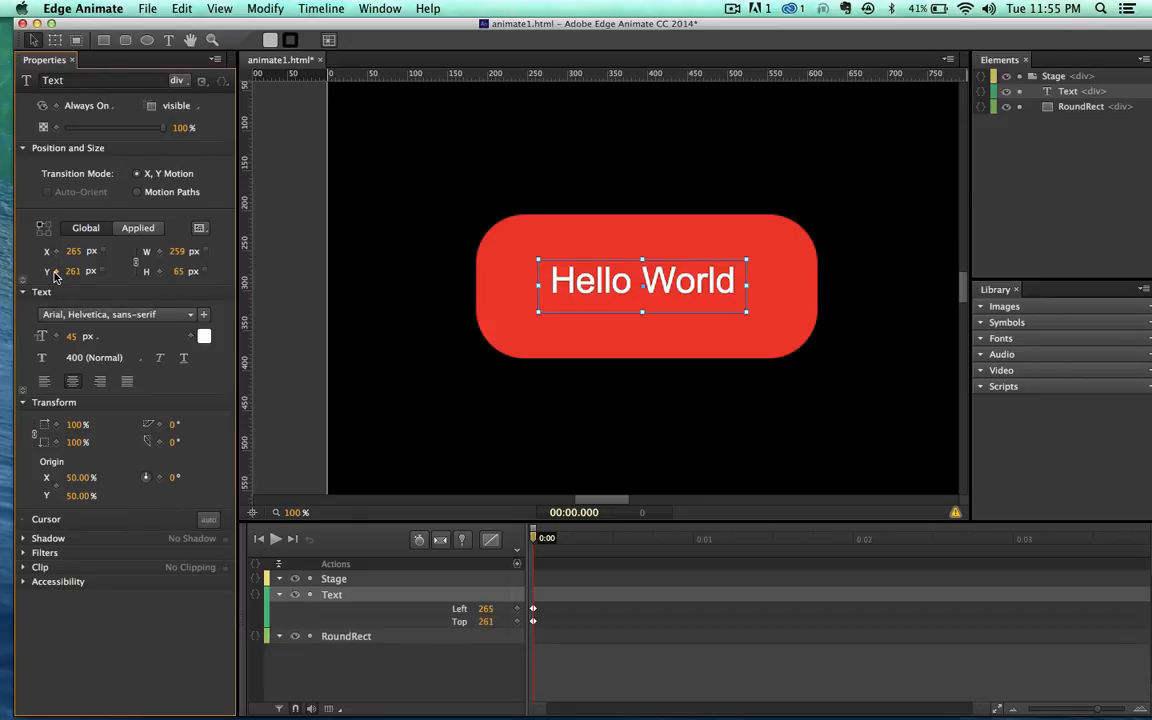
left_click(697, 541)
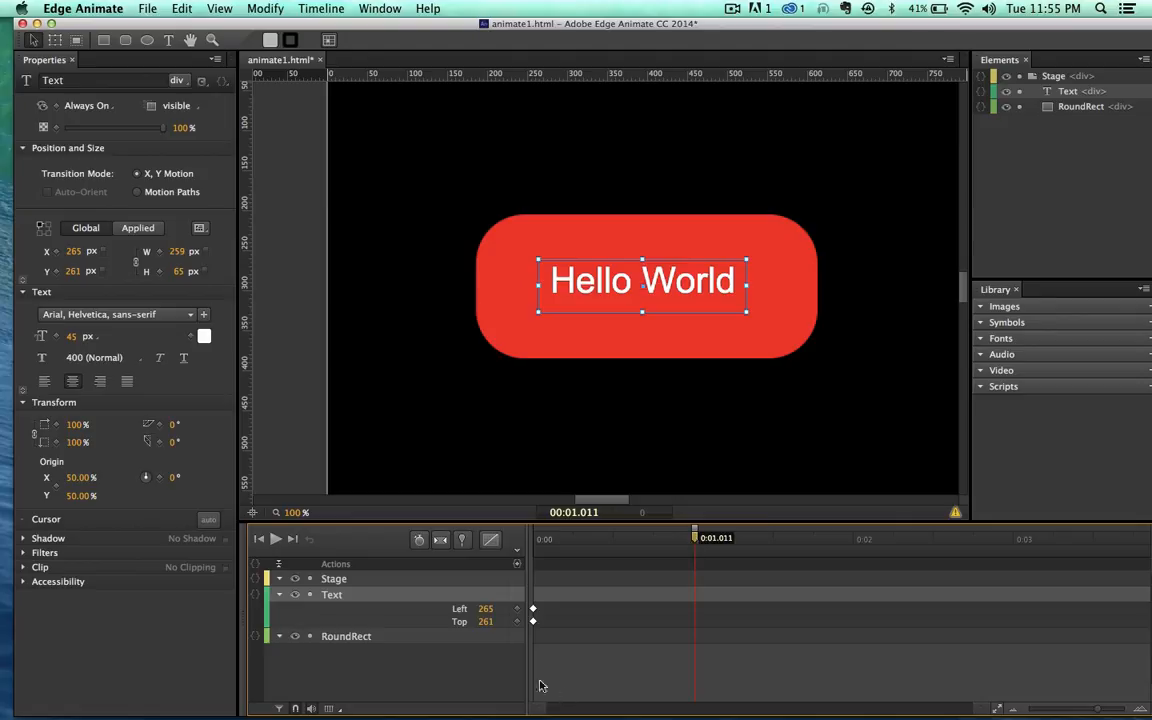
left_click(518, 609)
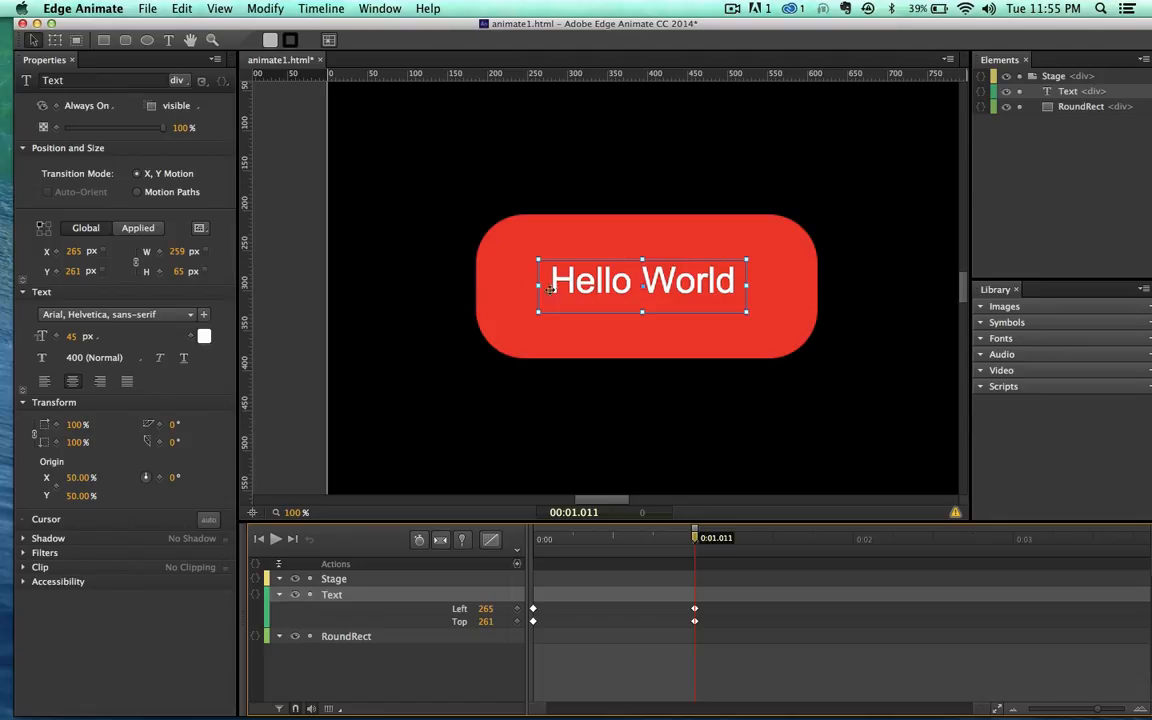
left_click_drag(589, 281, 585, 178)
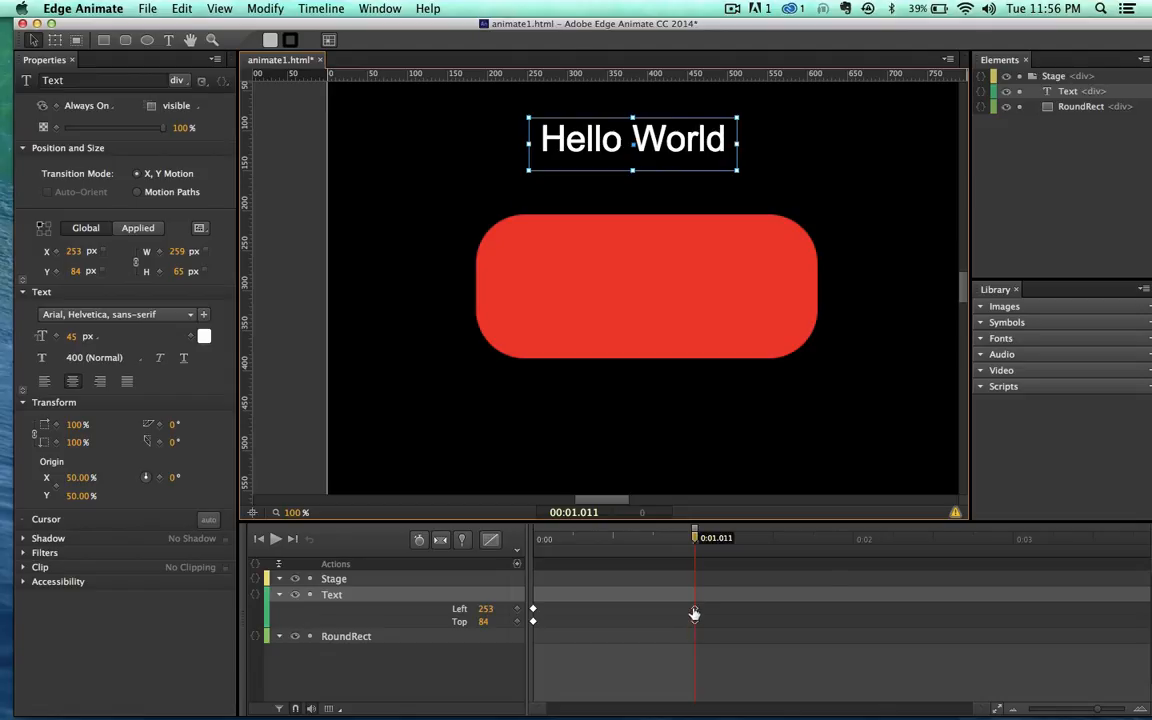
Create transitions between the text's Left and Top keyframes and preview the upward movement in Chrome
right_click(694, 612)
left_click(716, 651)
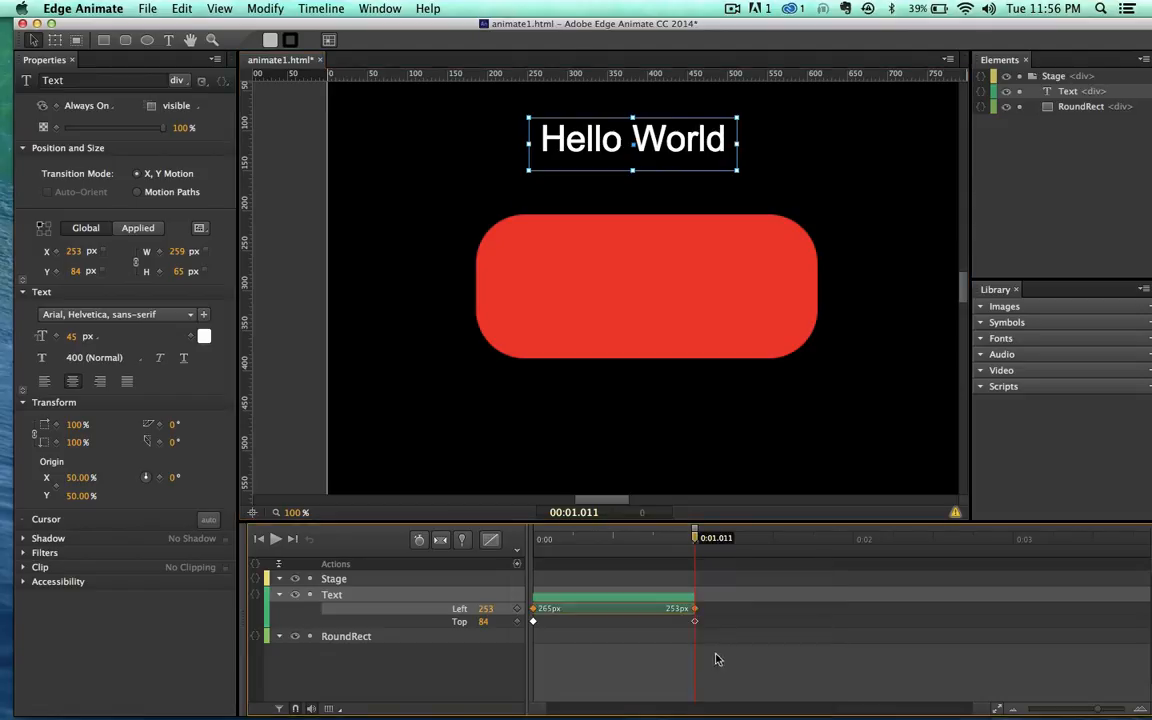
right_click(695, 622)
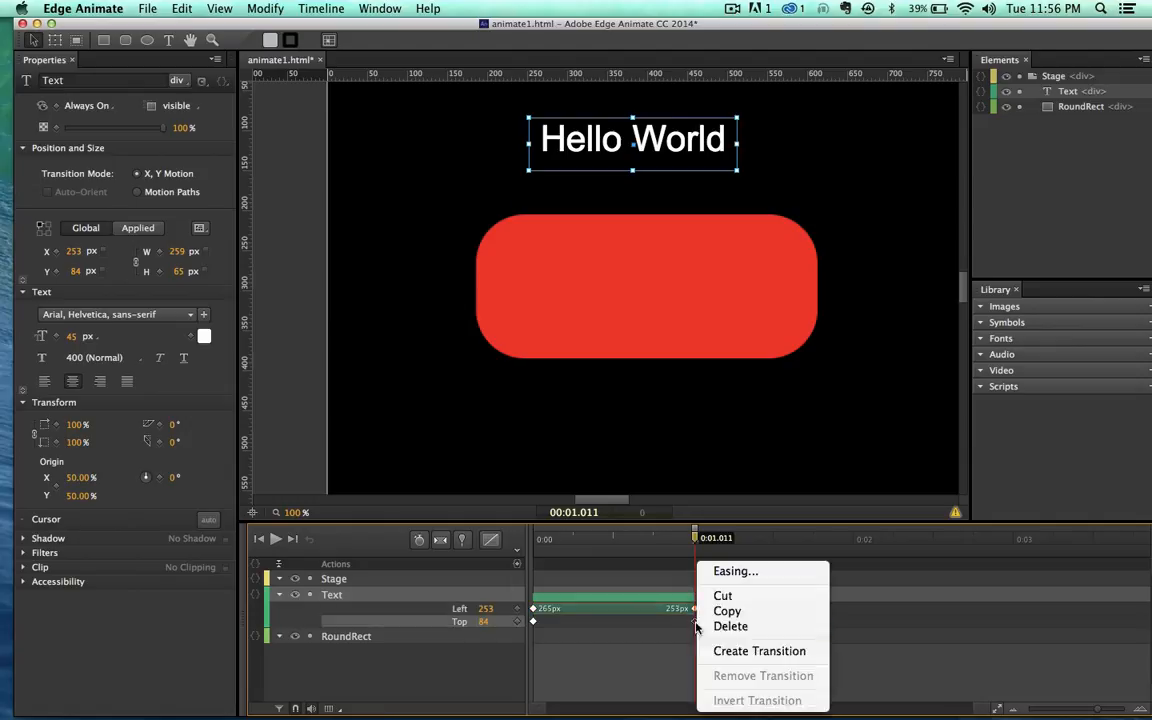
left_click(708, 652)
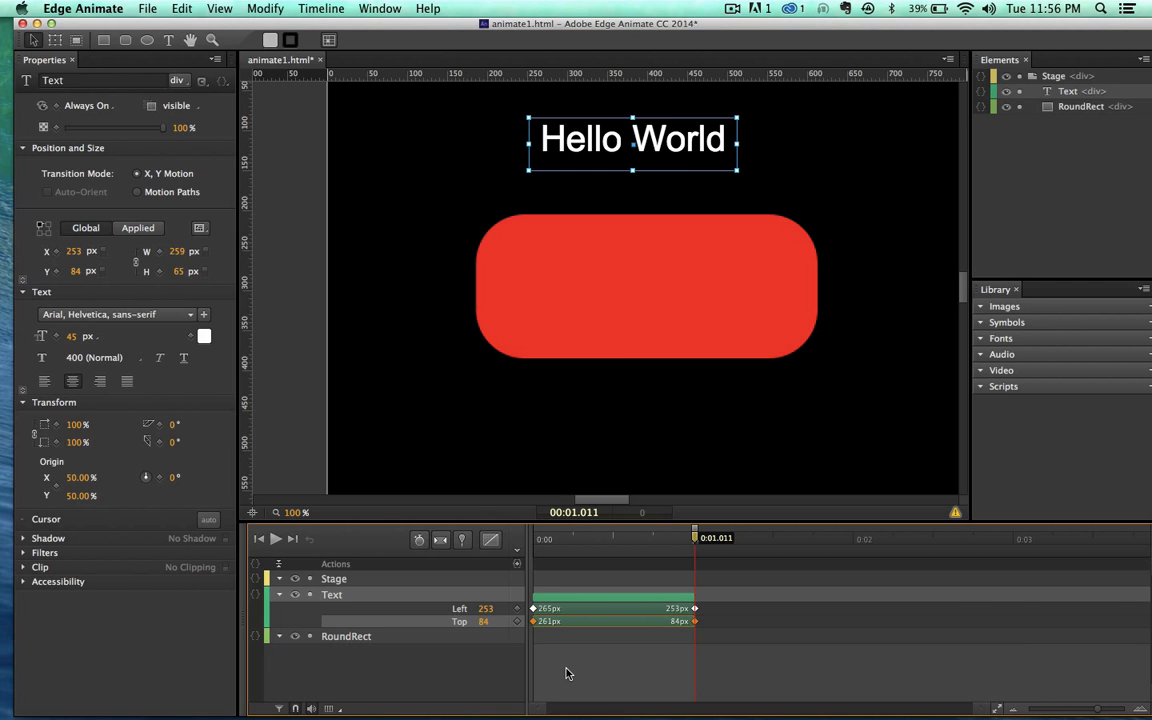
key("super+Return")
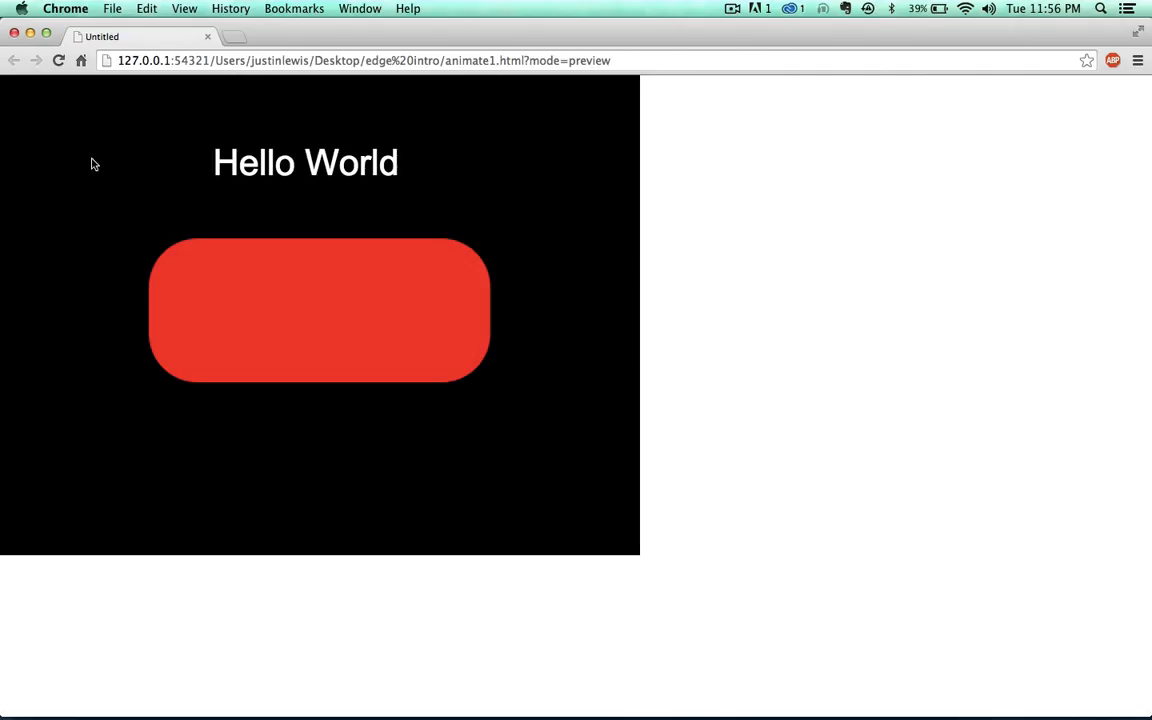
left_click(15, 34)
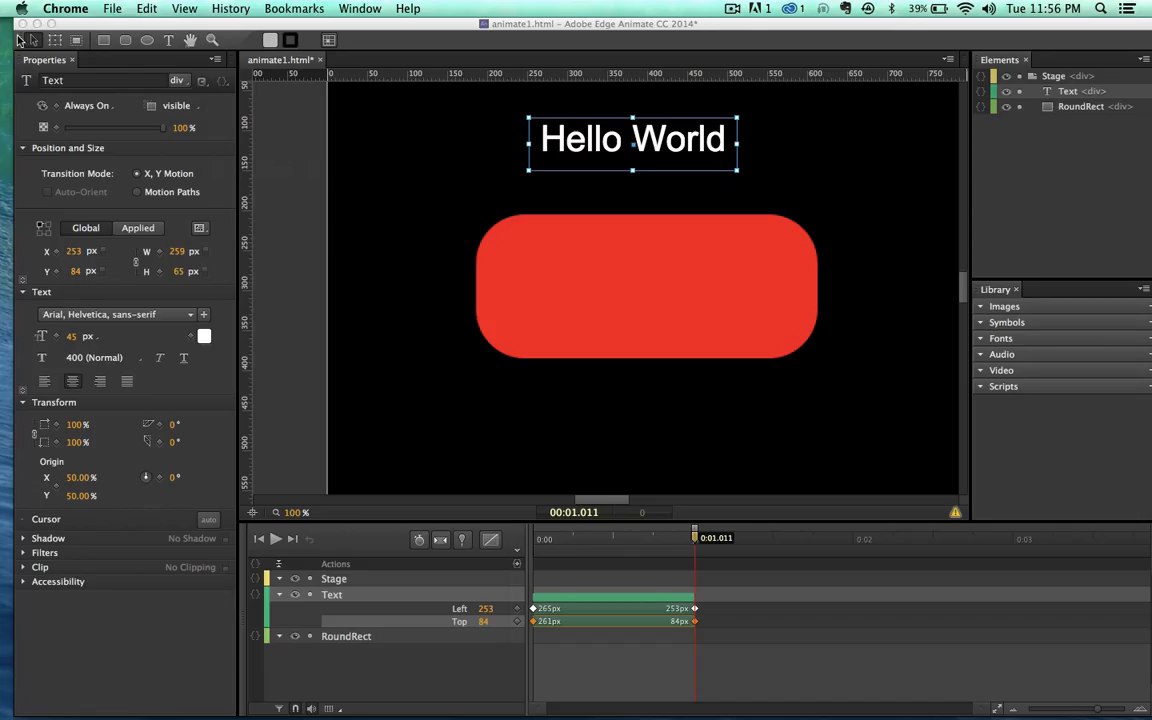
Delete the text's one-second upward movement, including both its Left and Top keyframes
left_click(597, 603)
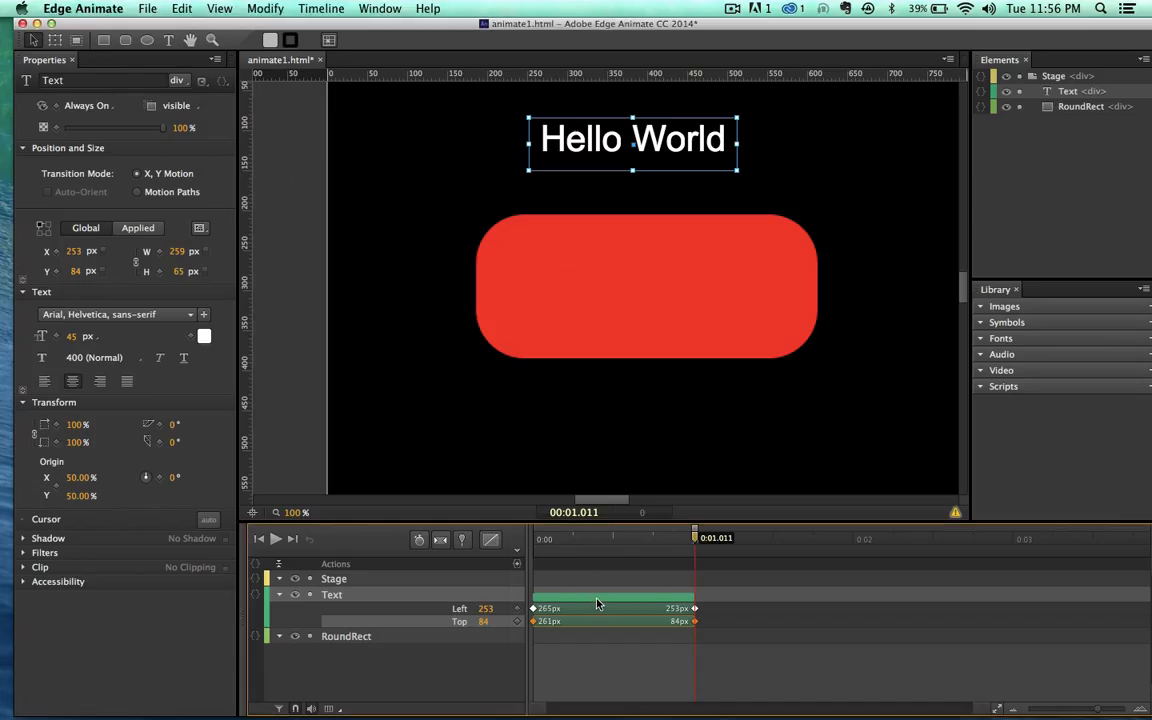
left_click(596, 598)
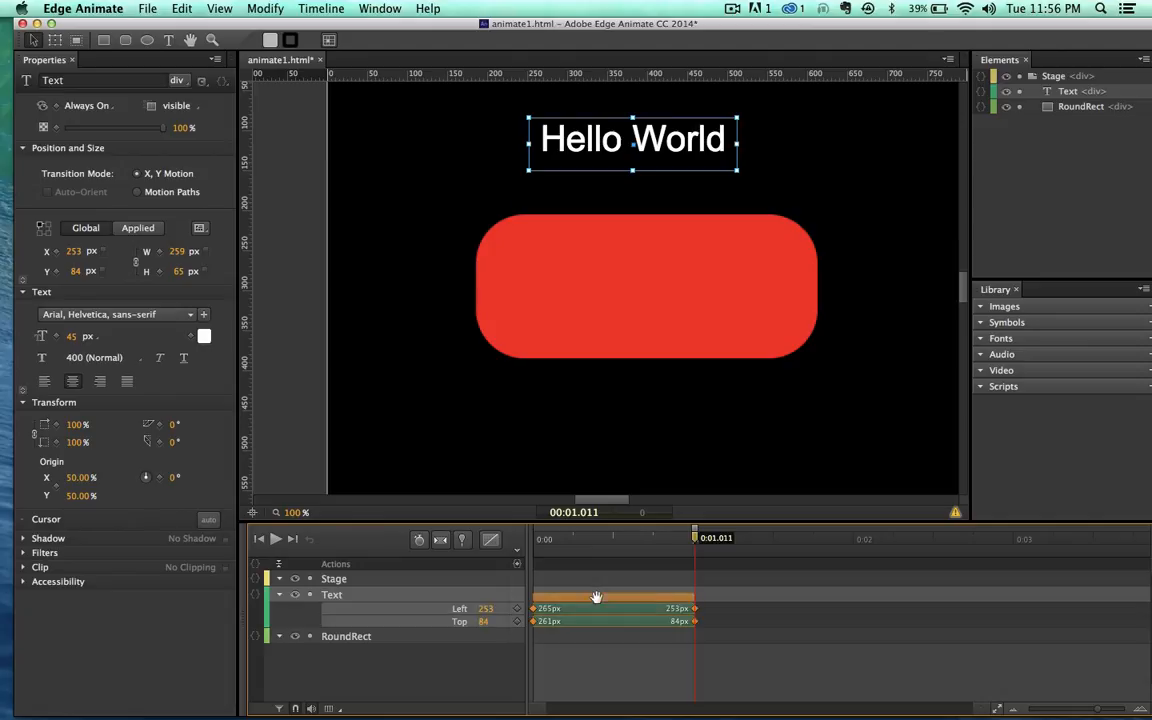
key("Delete")
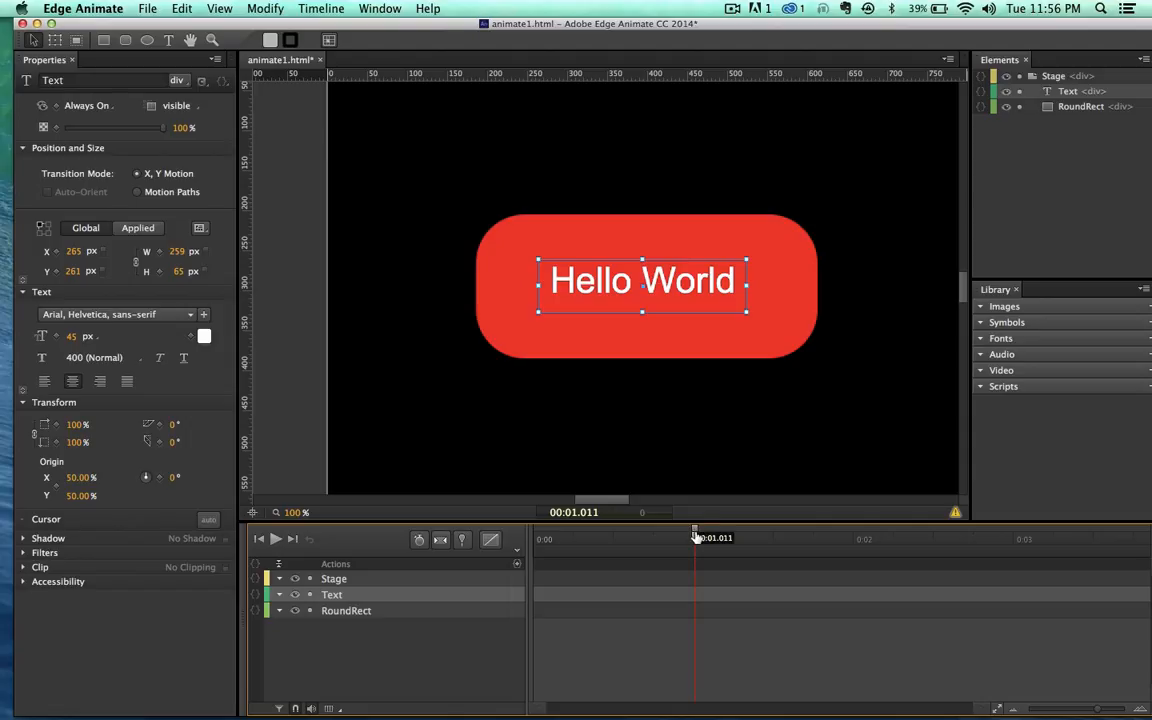
Return the playhead to 0:00 and turn the auto-keyframe and auto-transition modes on
left_click_drag(696, 537, 524, 541)
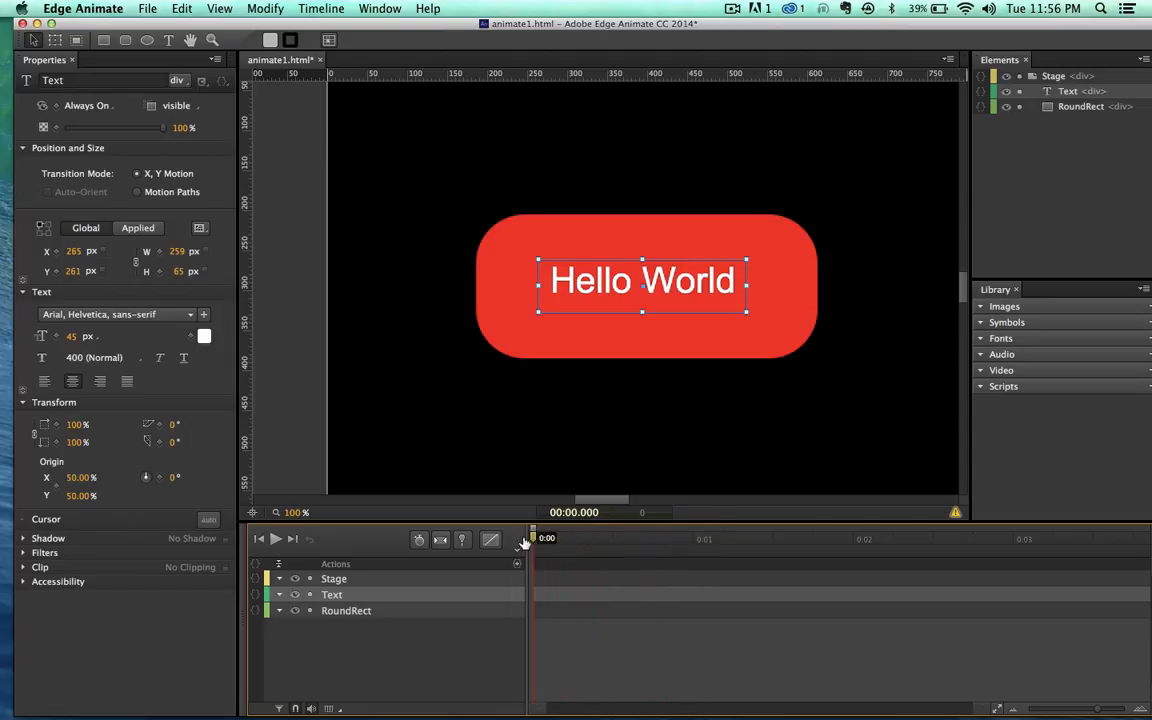
left_click(419, 539)
left_click(438, 541)
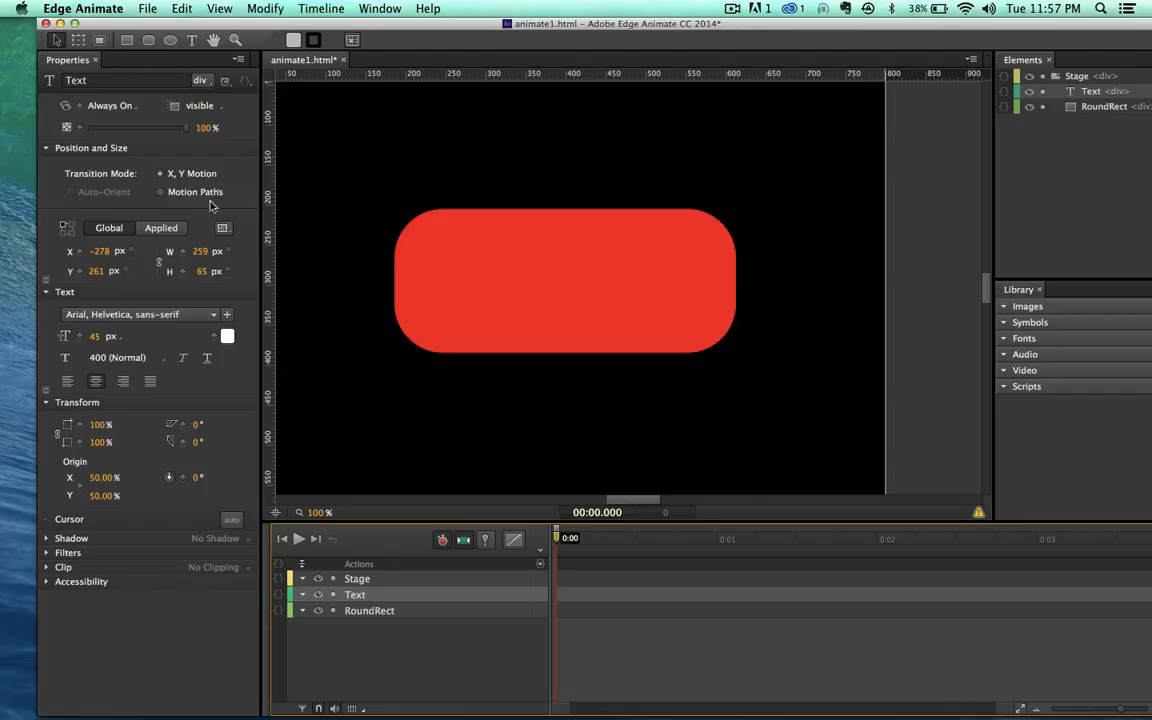
Switch the Hello World text's transition mode to Motion Paths
left_click(160, 192)
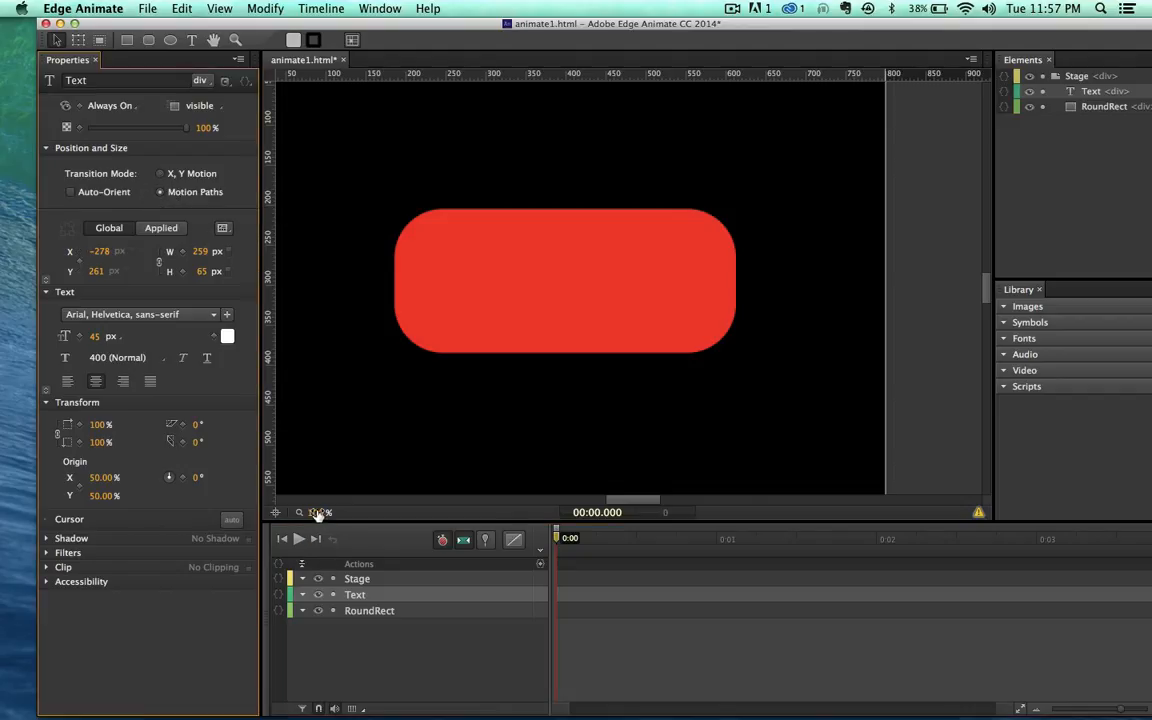
left_click_drag(320, 513, 284, 512)
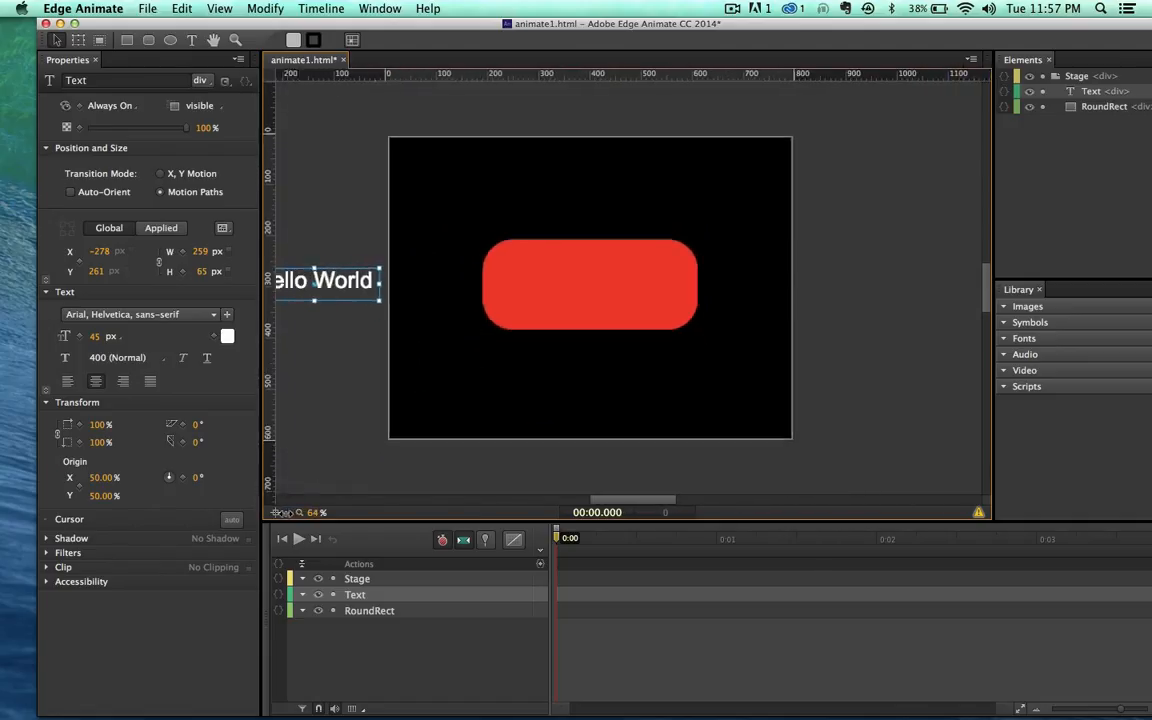
scroll(505, 348, "left", 2)
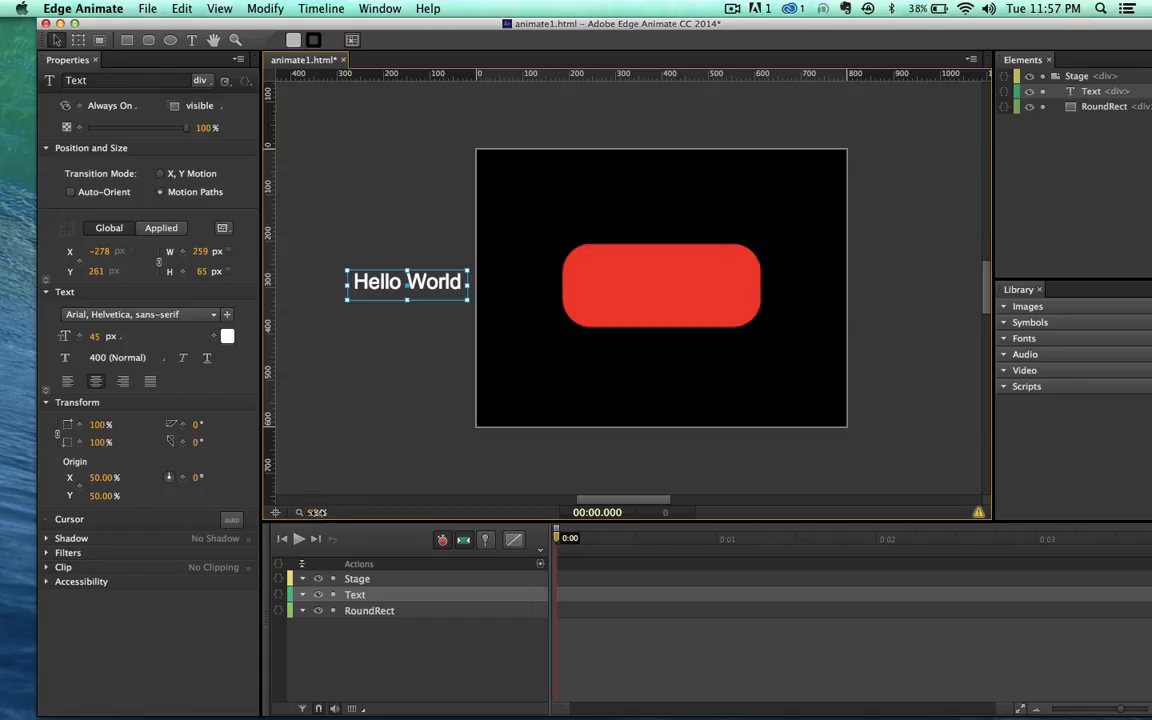
left_click_drag(316, 512, 326, 512)
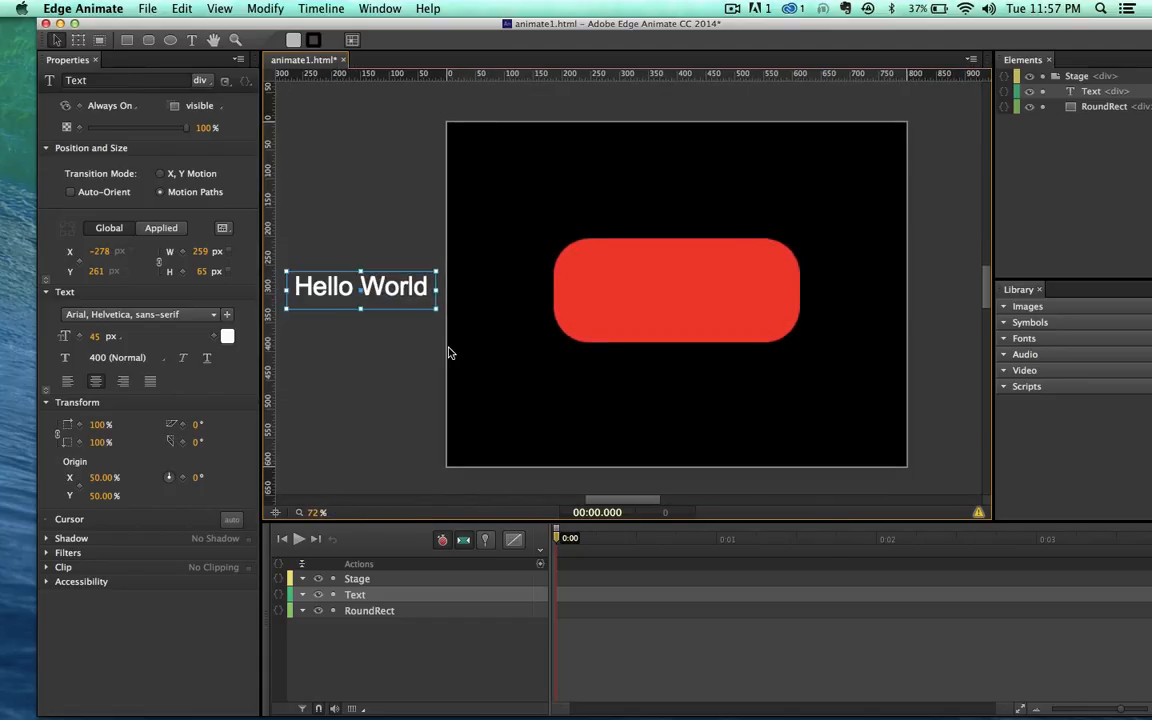
left_click(160, 193)
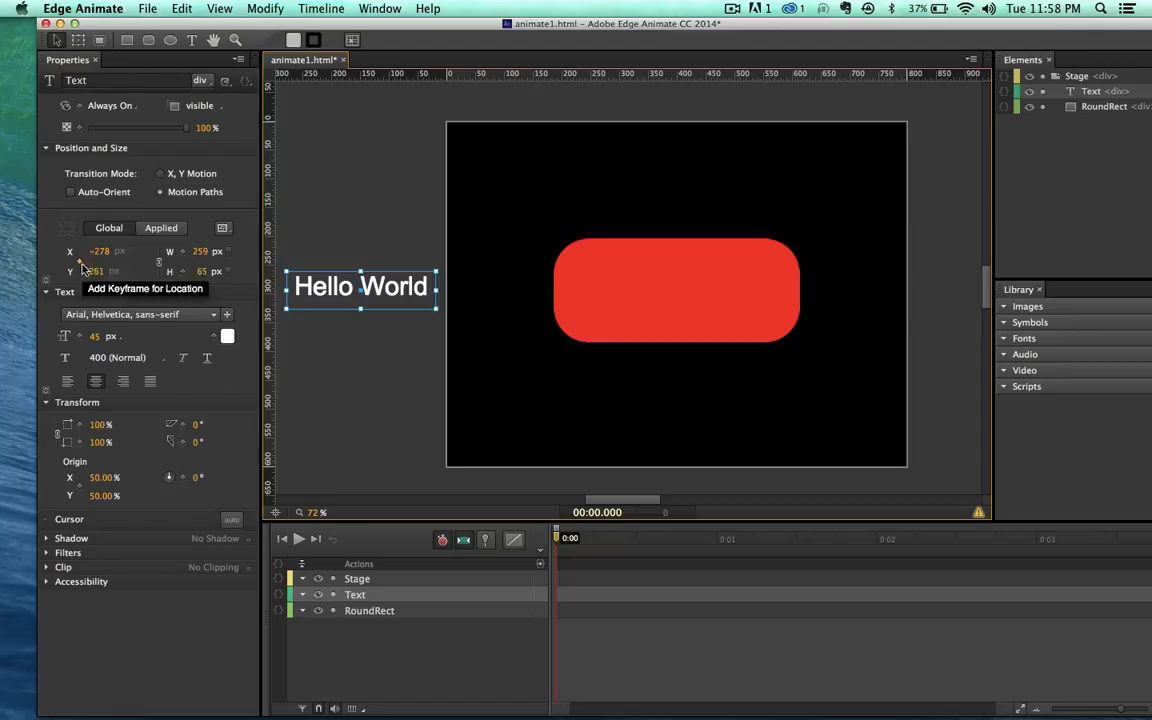
In Motion Paths mode, add a Location keyframe for the text at 0:00 and move it past the stage's right edge at 0:02.007, about X 871, Y 251
left_click(163, 174)
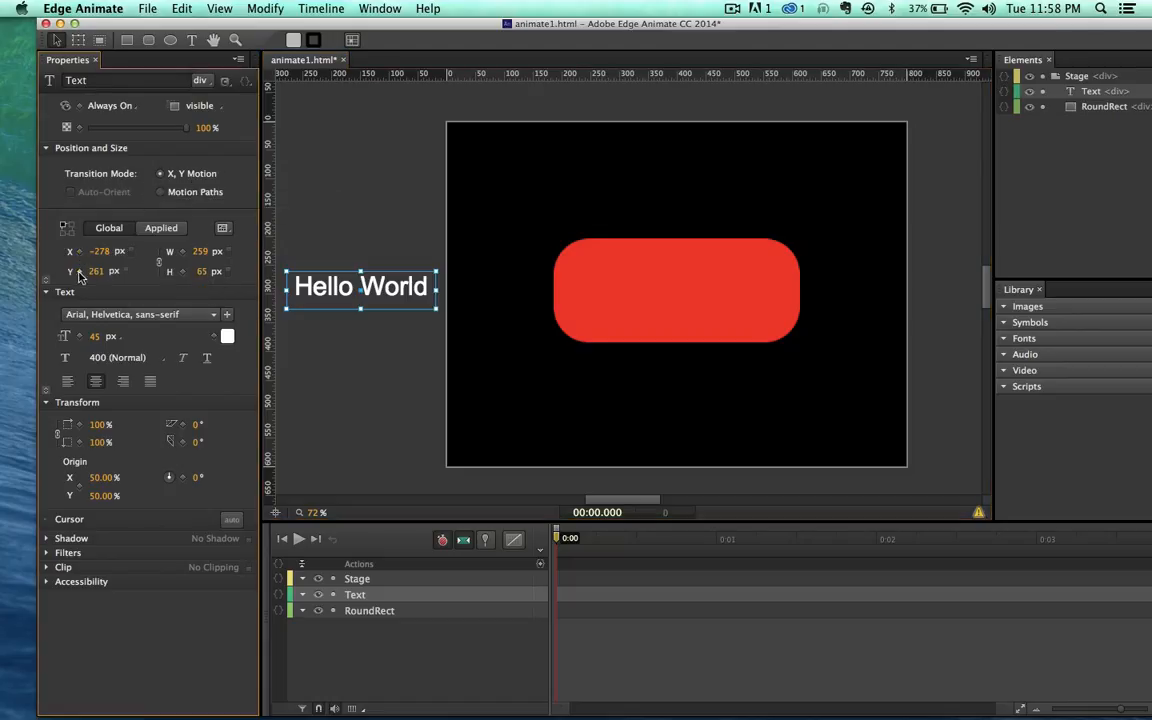
left_click(159, 193)
left_click(78, 261)
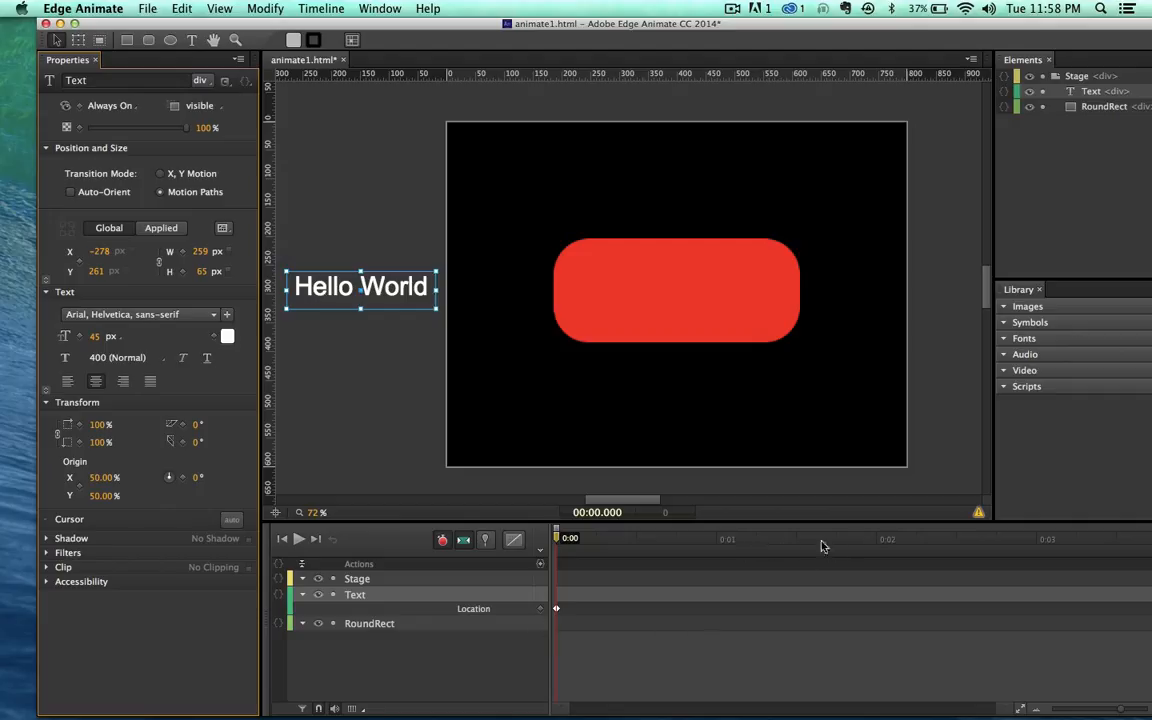
left_click(877, 539)
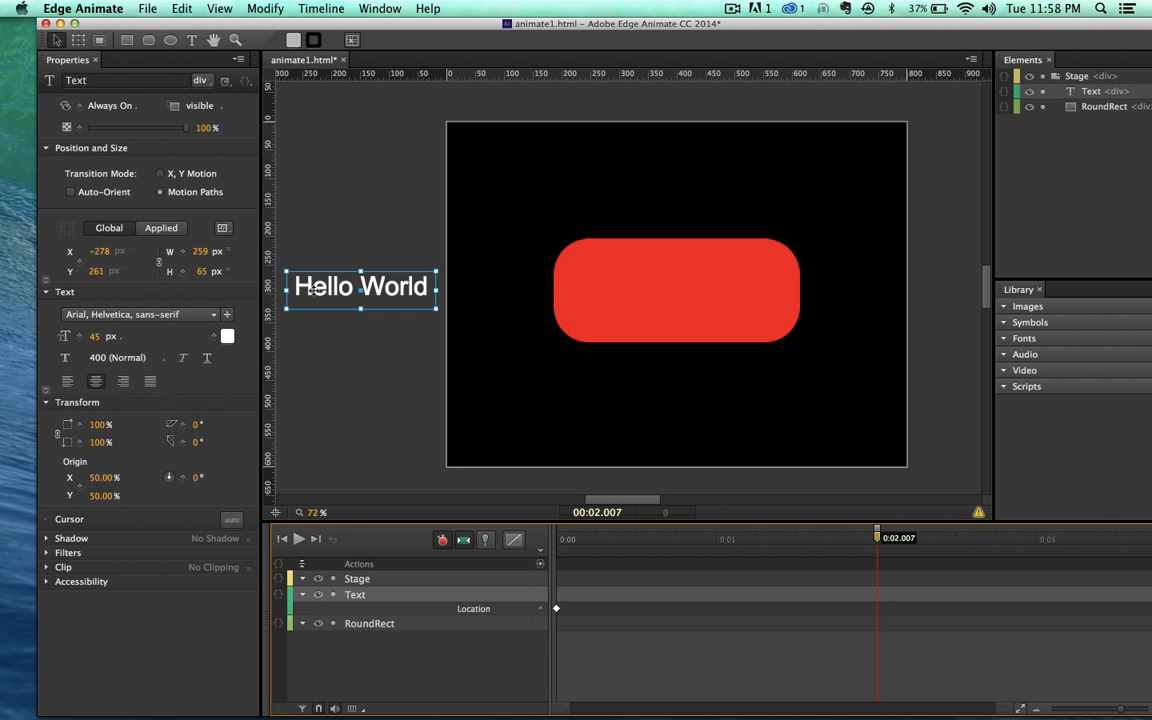
left_click_drag(312, 289, 976, 283)
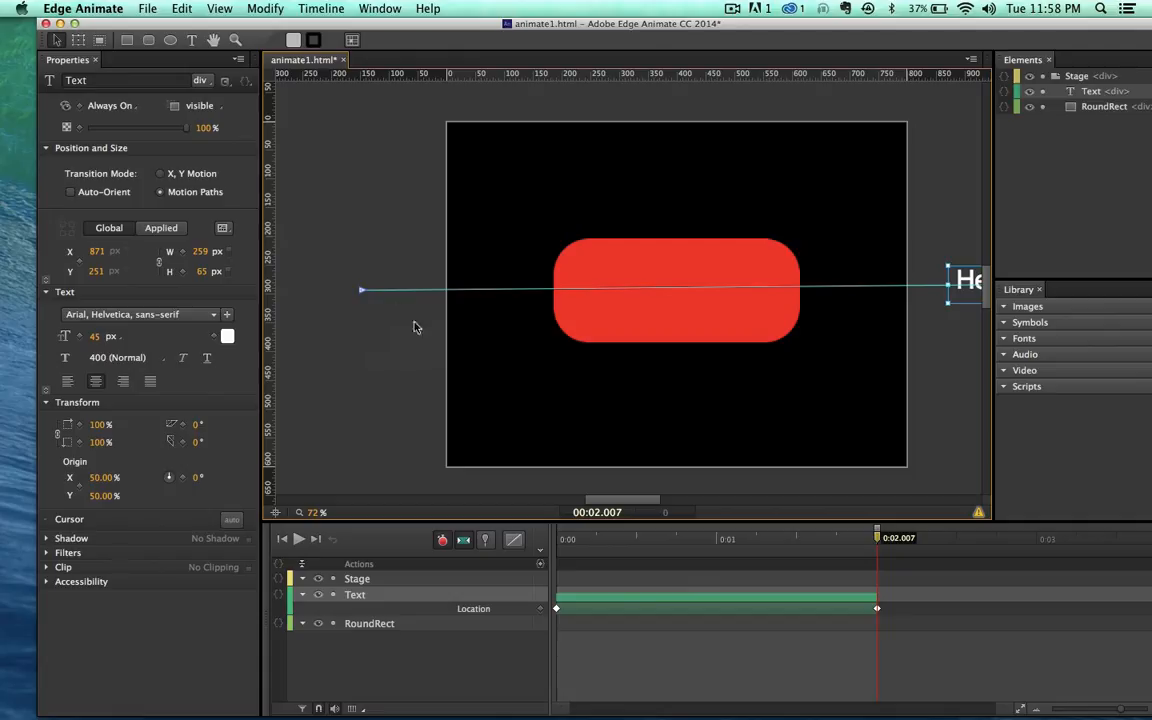
Add an anchor midway along the text's motion path, raise it near the stage's top edge, and swing its left handle down to the red rectangle's lower edge
left_click(664, 291)
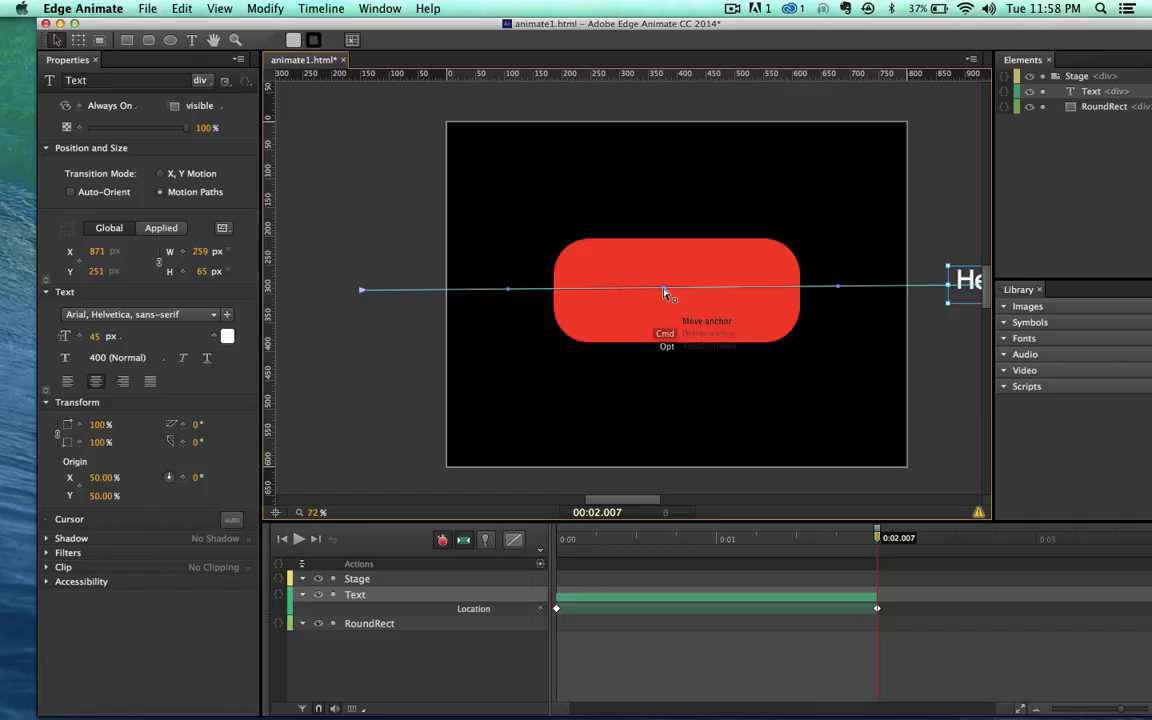
left_click_drag(665, 292, 670, 140)
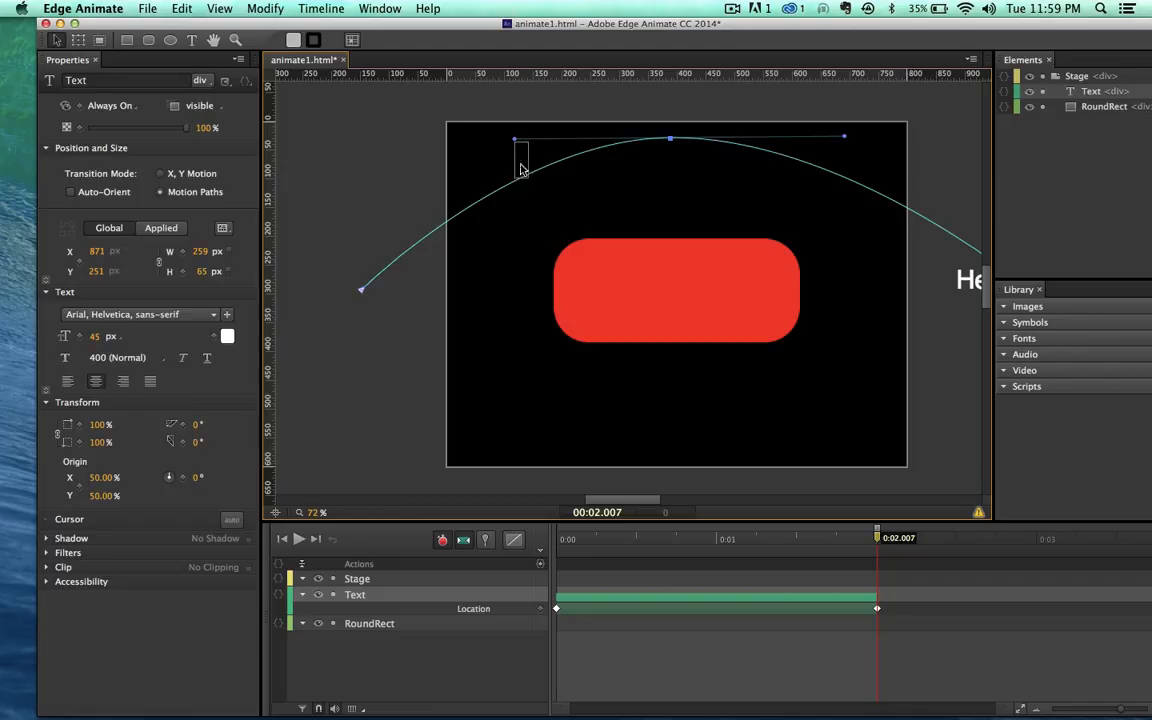
left_click(514, 148)
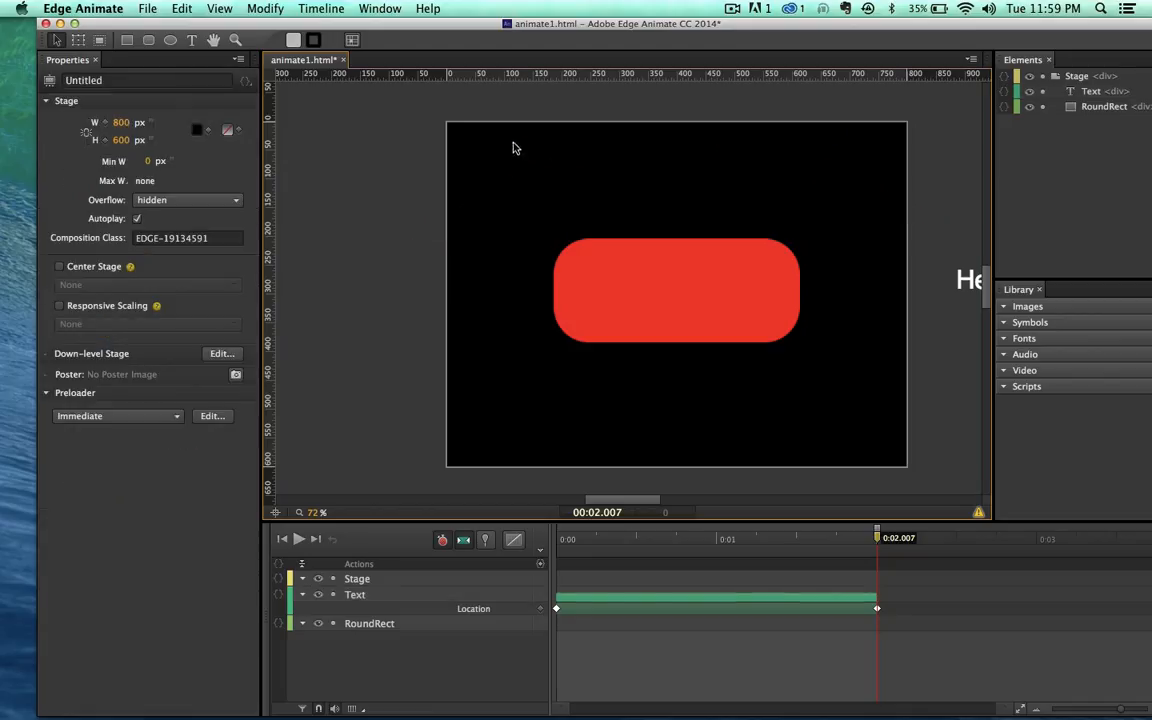
left_click(955, 278)
left_click(671, 139)
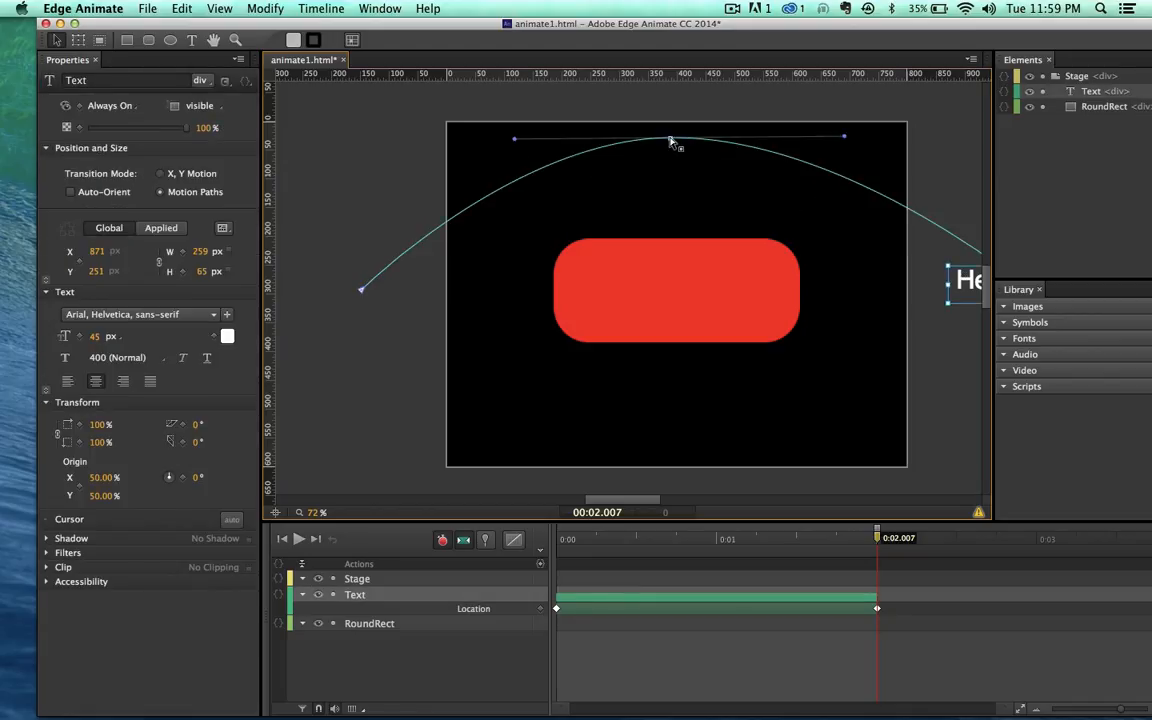
left_click_drag(511, 139, 673, 338)
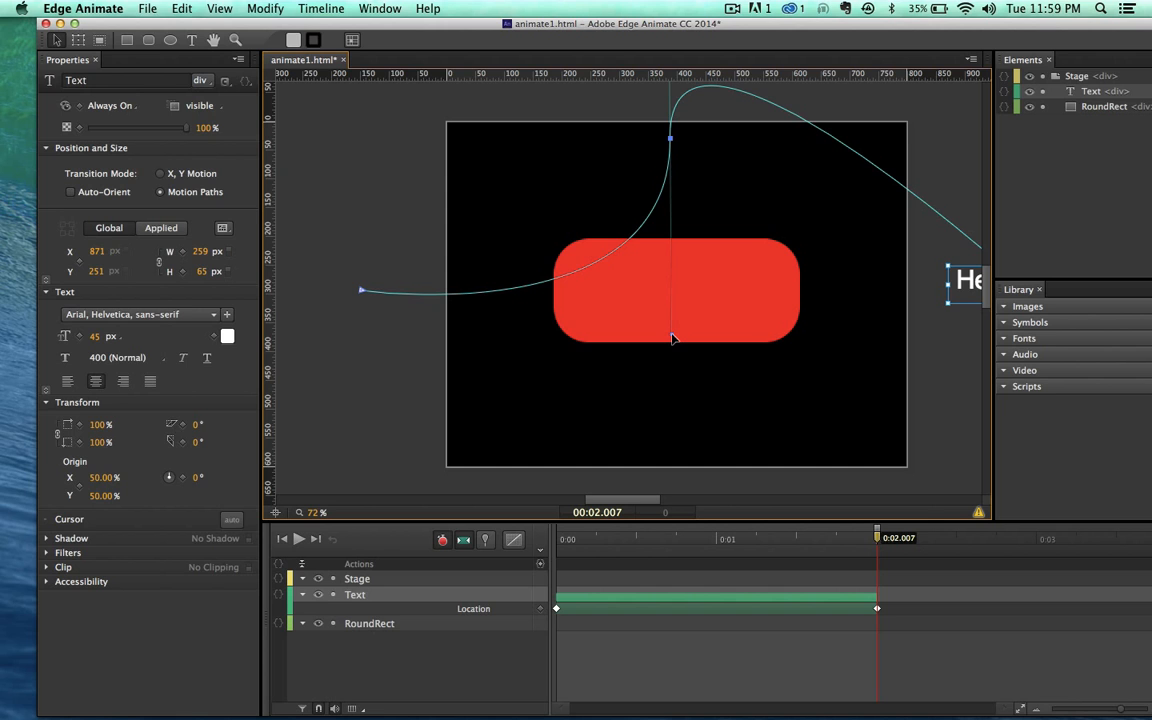
Preview the text's curved motion in Chrome, close the preview, and play the animation in the timeline
key("super+Return")
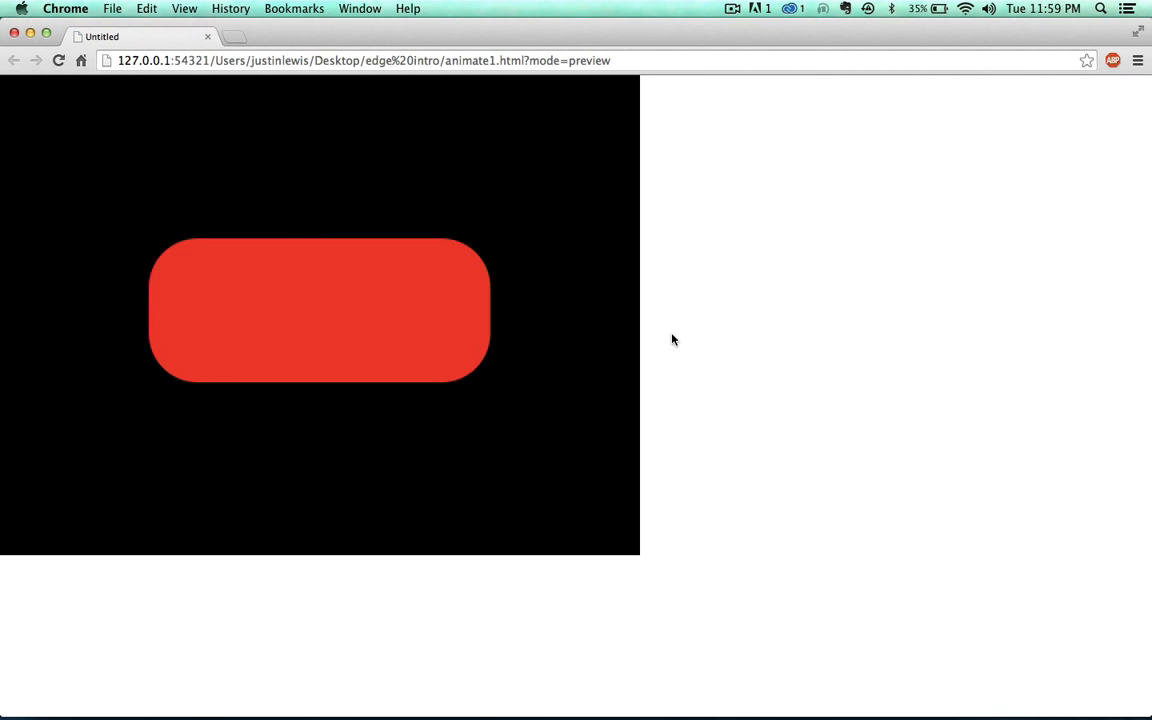
left_click(15, 33)
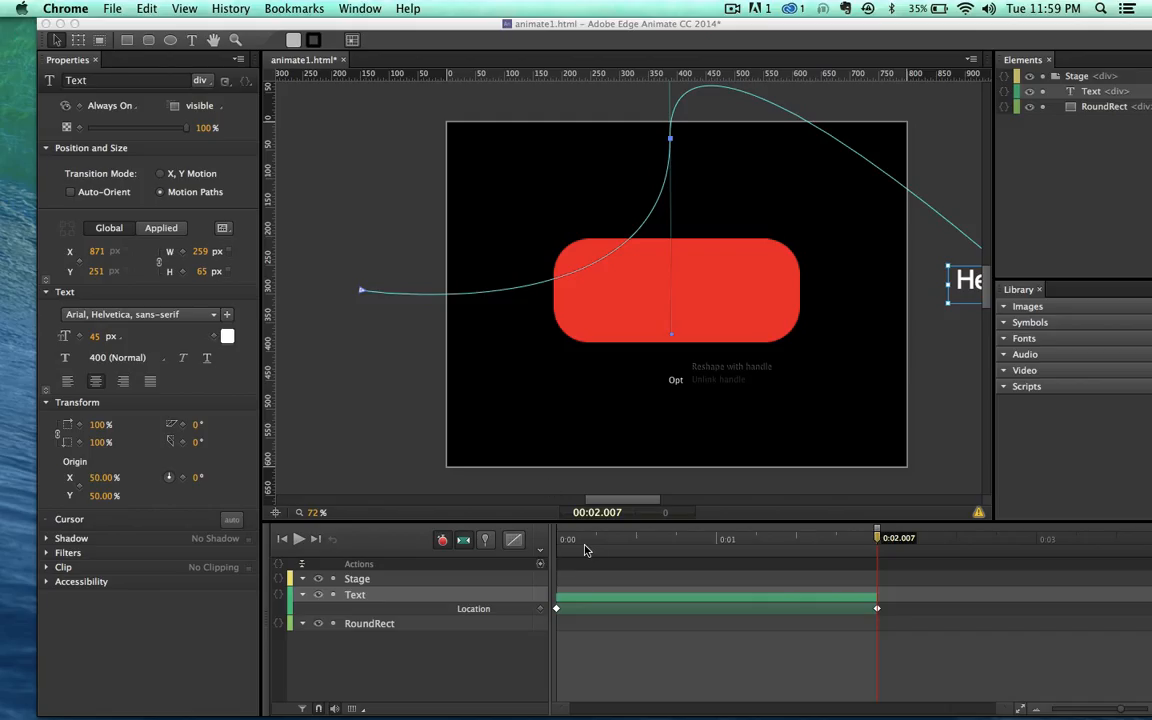
left_click(597, 602)
key("space")
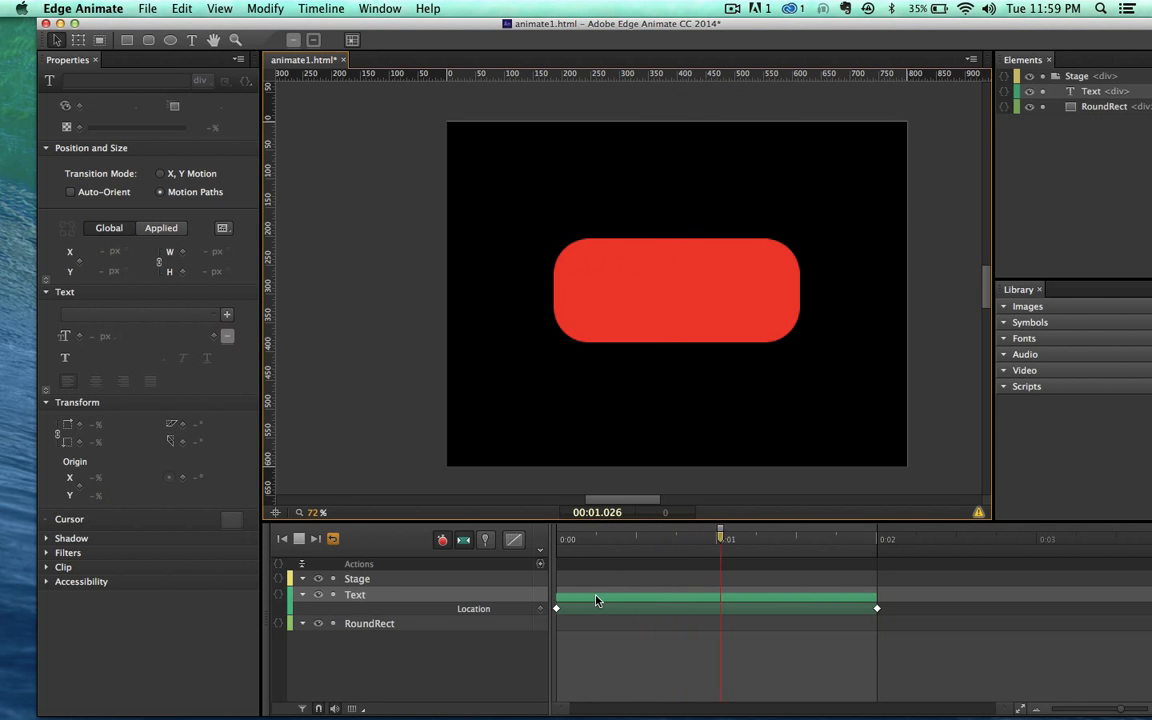